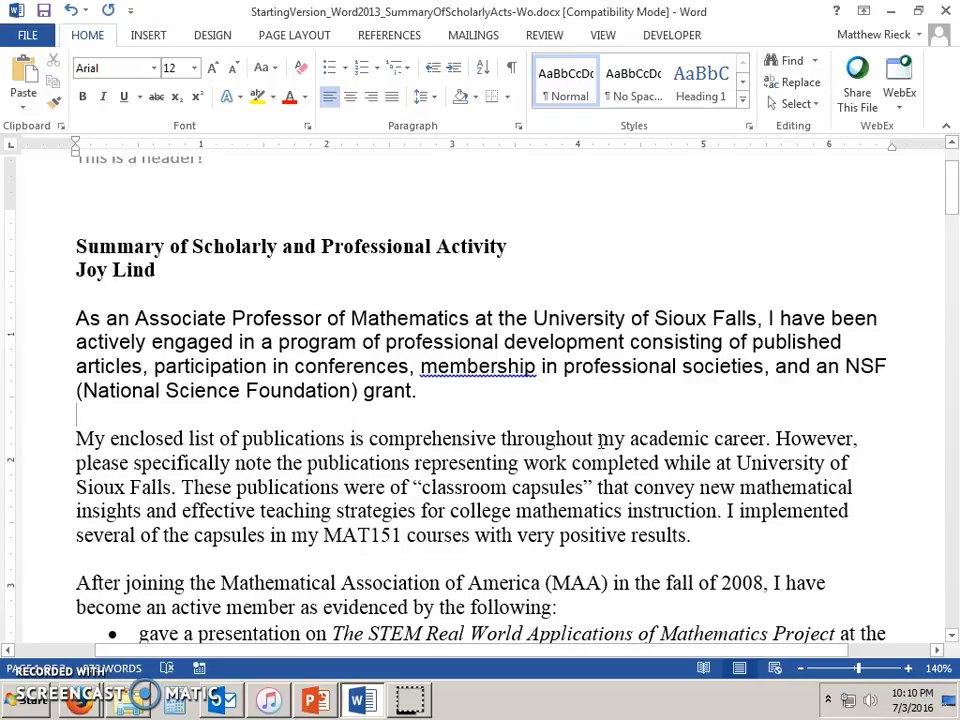
Switch to the PowerPoint presentation and advance to the Font Attributes slide about font size
{"action": "scroll", "coordinate": [607, 443], "scroll_direction": "down", "scroll_amount": 3, "text": "ctrl"}
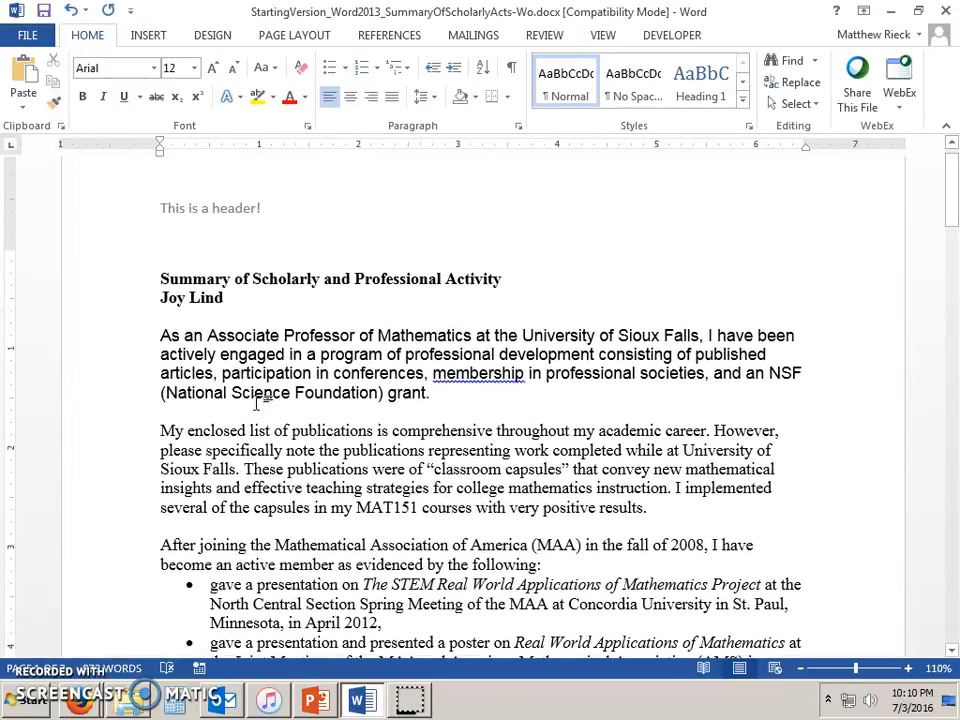
{"action": "mouse_move", "coordinate": [315, 705]}
{"action": "left_click", "coordinate": [307, 658]}
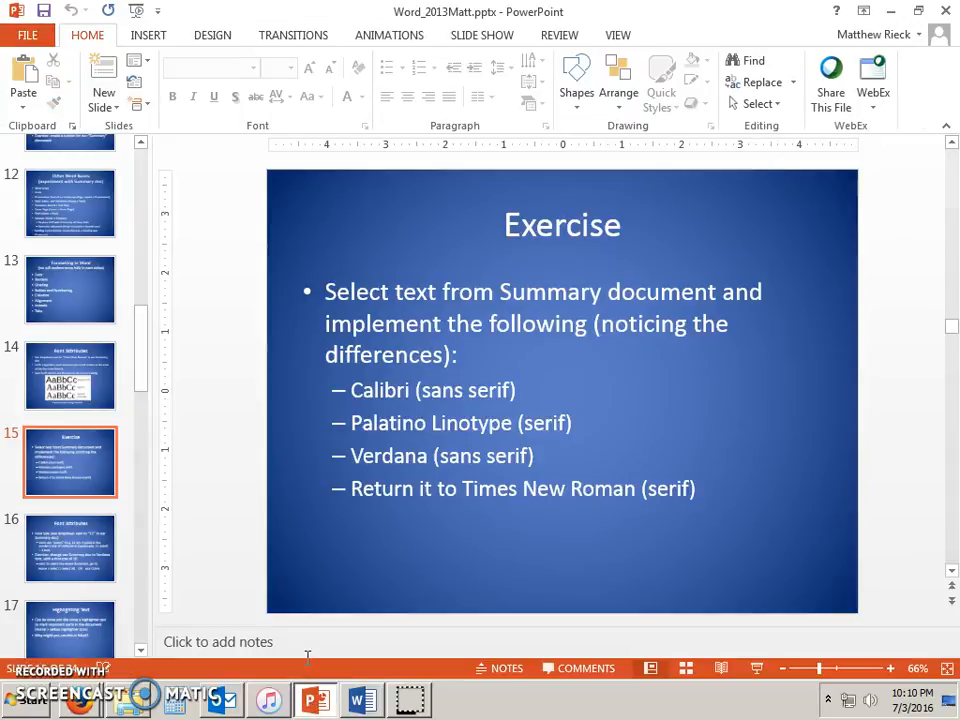
{"action": "key", "text": "Page_Down"}
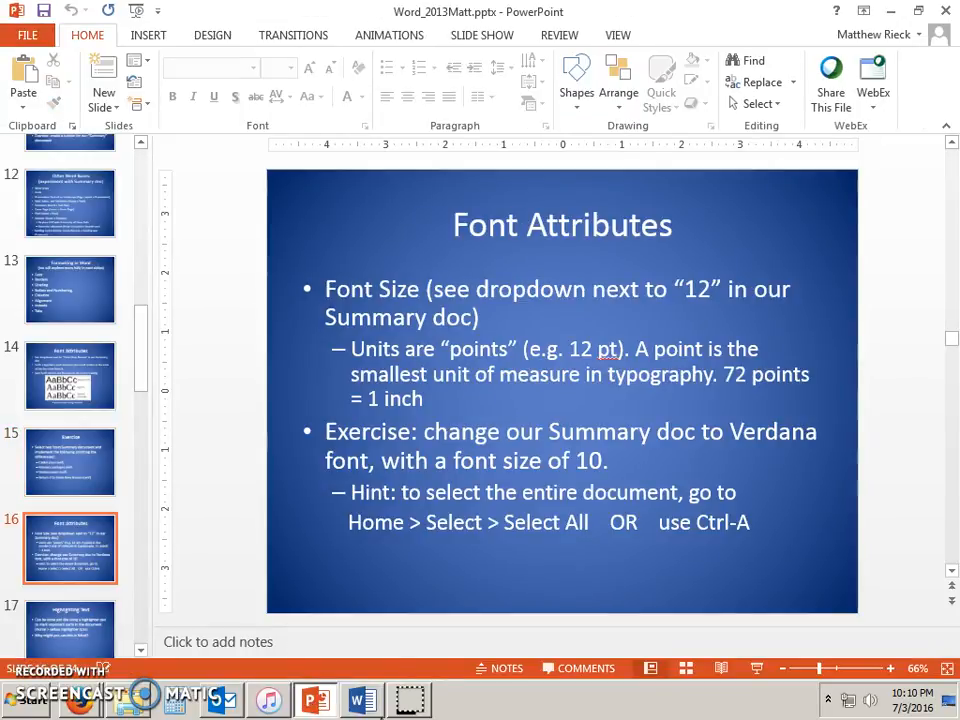
Switch to Word, select the opening paragraph starting "As an Associate Professor", and choose font size 12 for it
{"action": "left_click", "coordinate": [362, 701]}
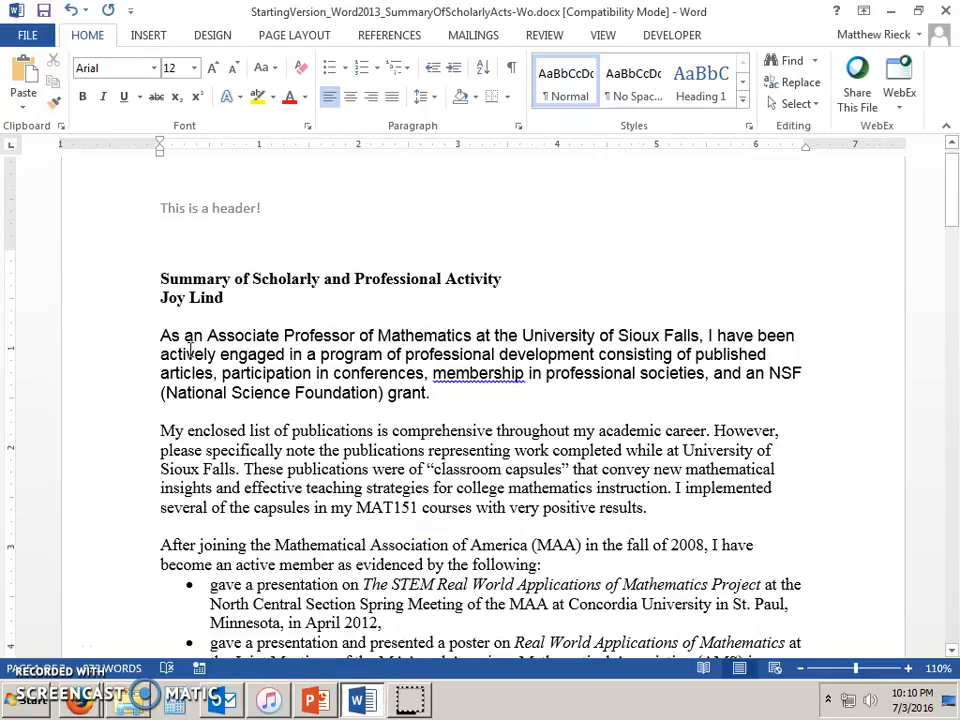
{"action": "left_click_drag", "start_coordinate": [430, 392], "coordinate": [175, 335]}
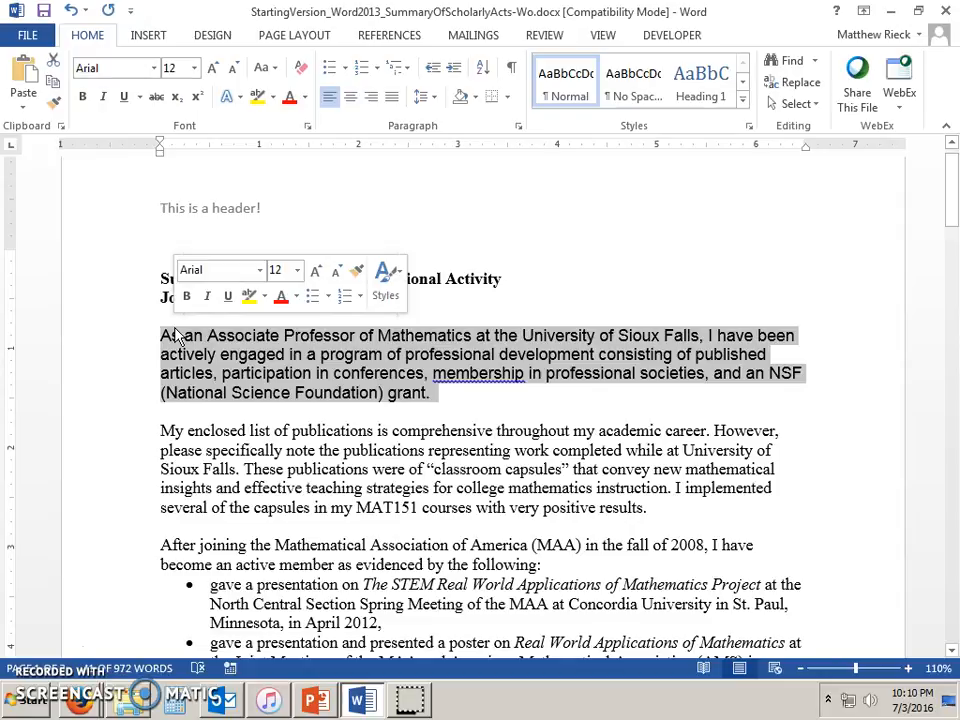
{"action": "left_click", "coordinate": [195, 69]}
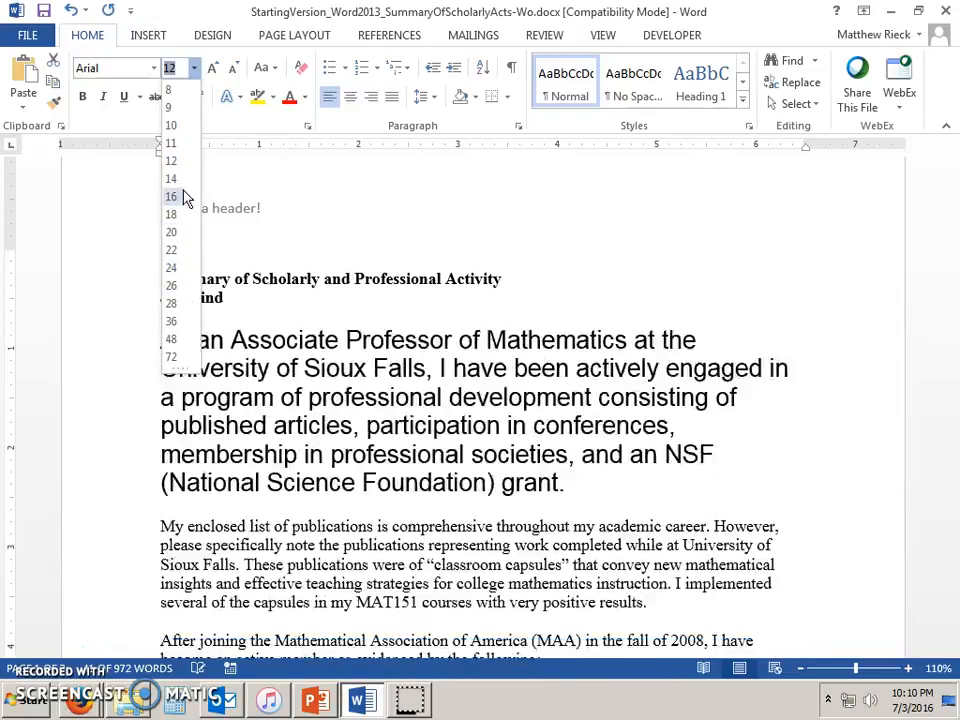
{"action": "left_click", "coordinate": [180, 164]}
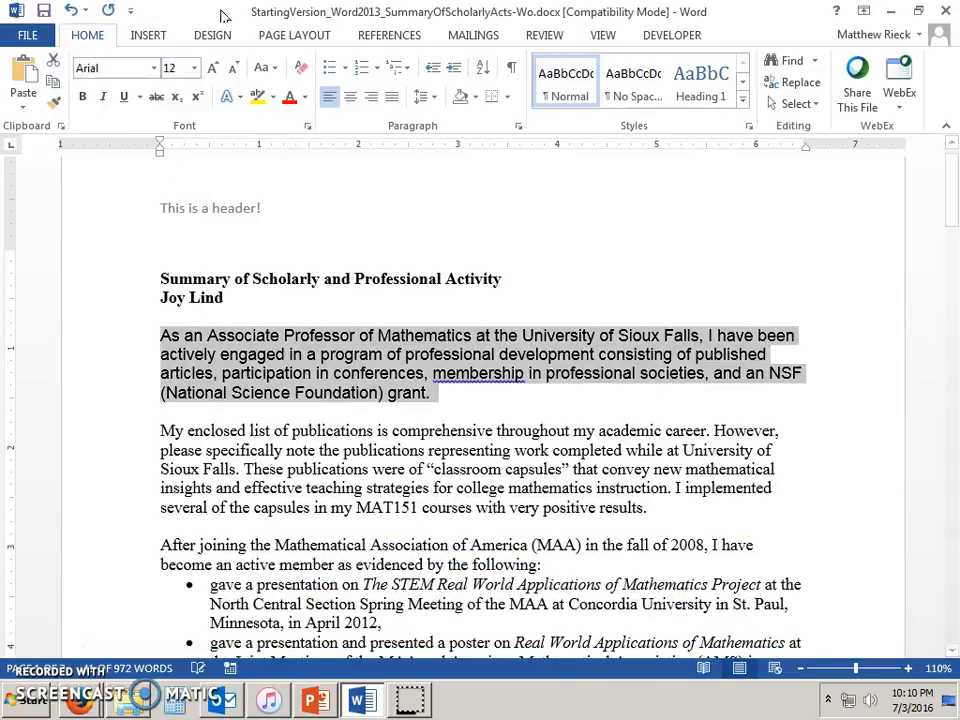
Grow the selected paragraph's font two increments to 16, and shrink it back to 12
{"action": "left_click", "coordinate": [214, 70]}
{"action": "left_click", "coordinate": [214, 70]}
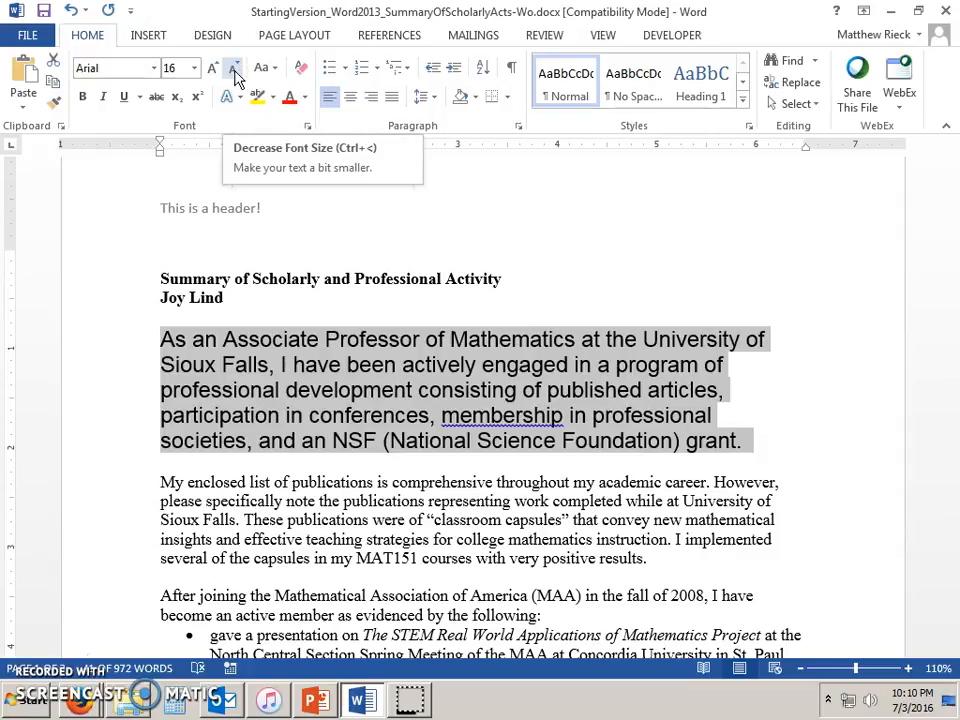
{"action": "left_click", "coordinate": [234, 70]}
{"action": "left_click", "coordinate": [234, 70]}
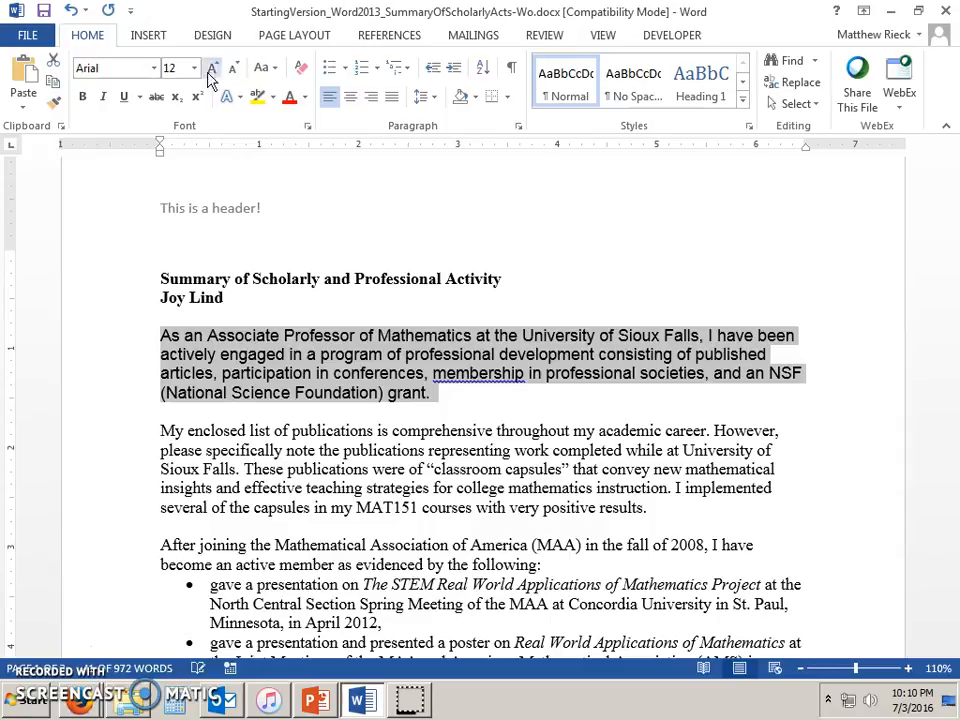
Set the selected opening paragraph's font size to the custom value 15
{"action": "type", "text": "15"}
{"action": "key", "text": "Return"}
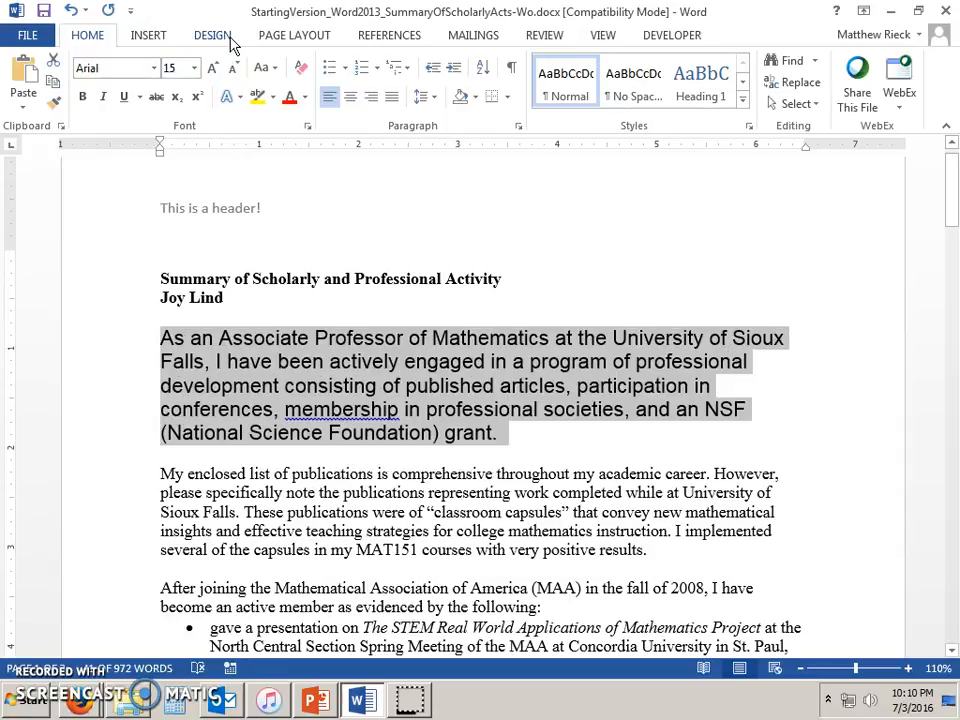
Check the font size exercise slide in PowerPoint, and try selecting the entire Word document before clearing the selection
{"action": "left_click", "coordinate": [315, 699]}
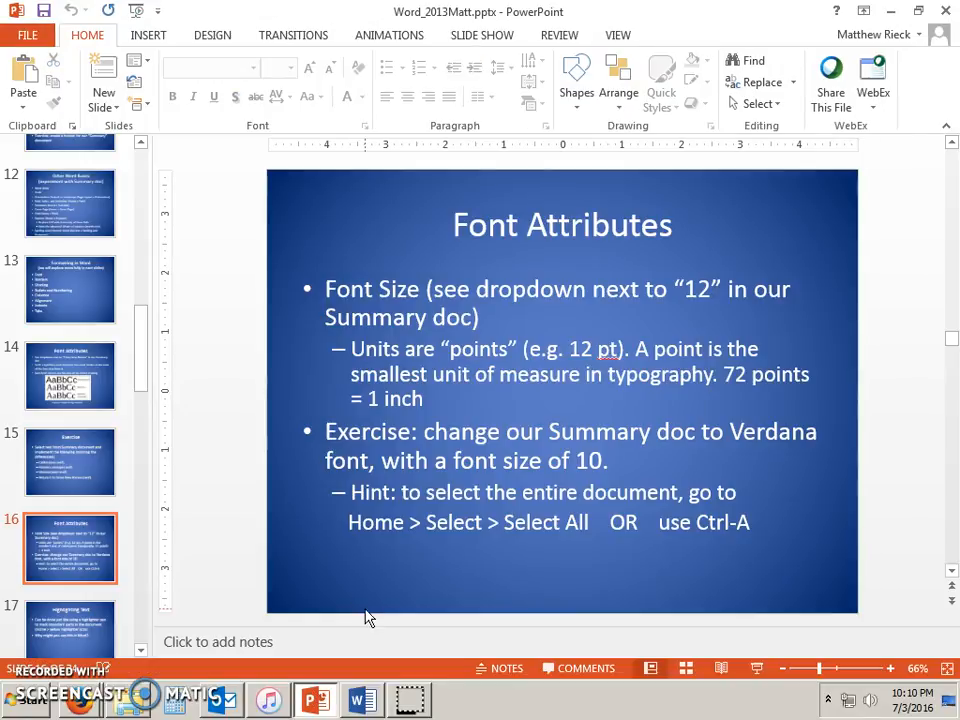
{"action": "left_click", "coordinate": [364, 700]}
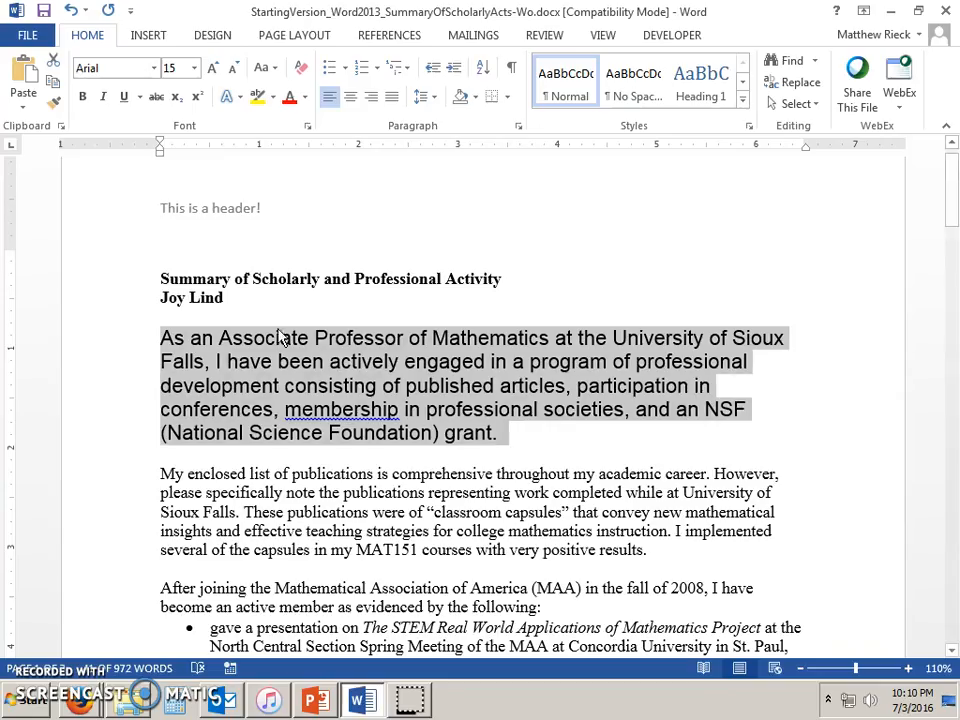
{"action": "left_click", "coordinate": [811, 106]}
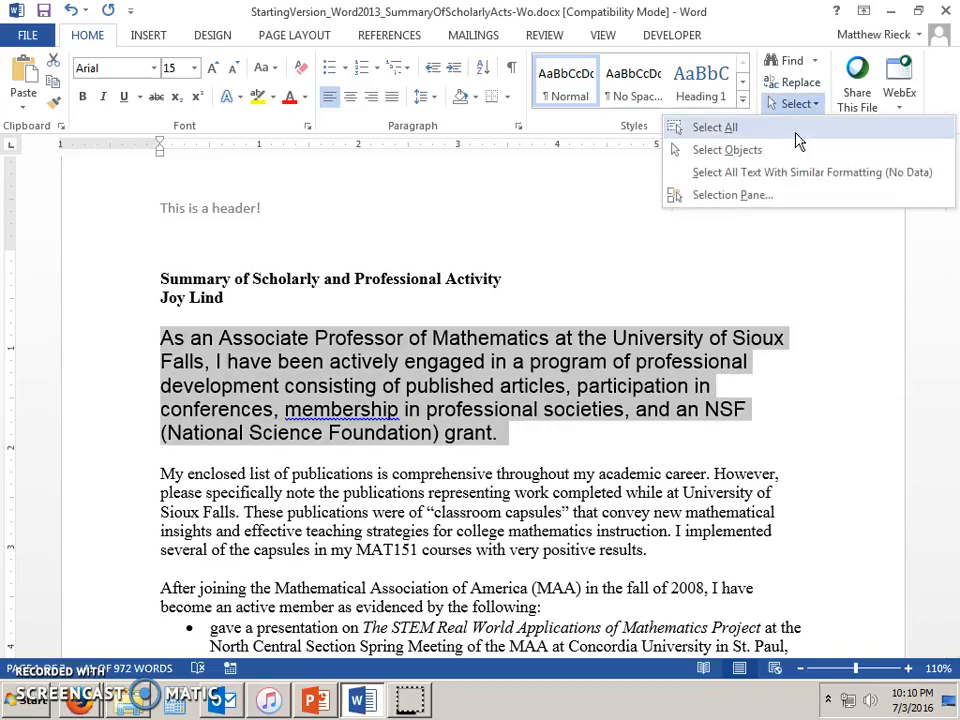
{"action": "left_click", "coordinate": [735, 128]}
{"action": "left_click", "coordinate": [645, 361]}
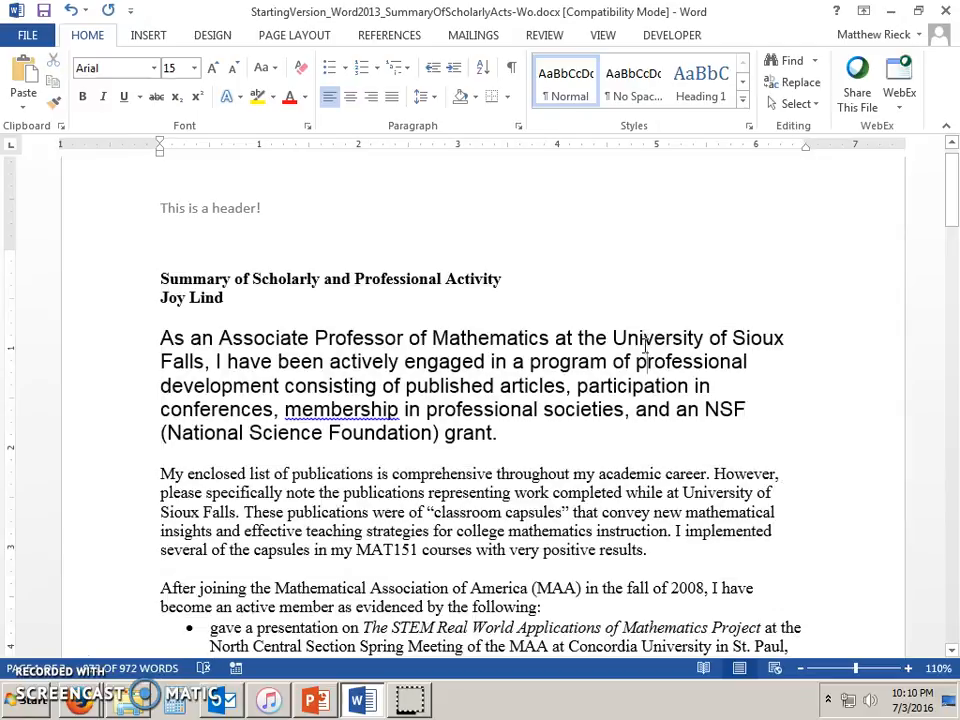
{"action": "key", "text": "ctrl+a"}
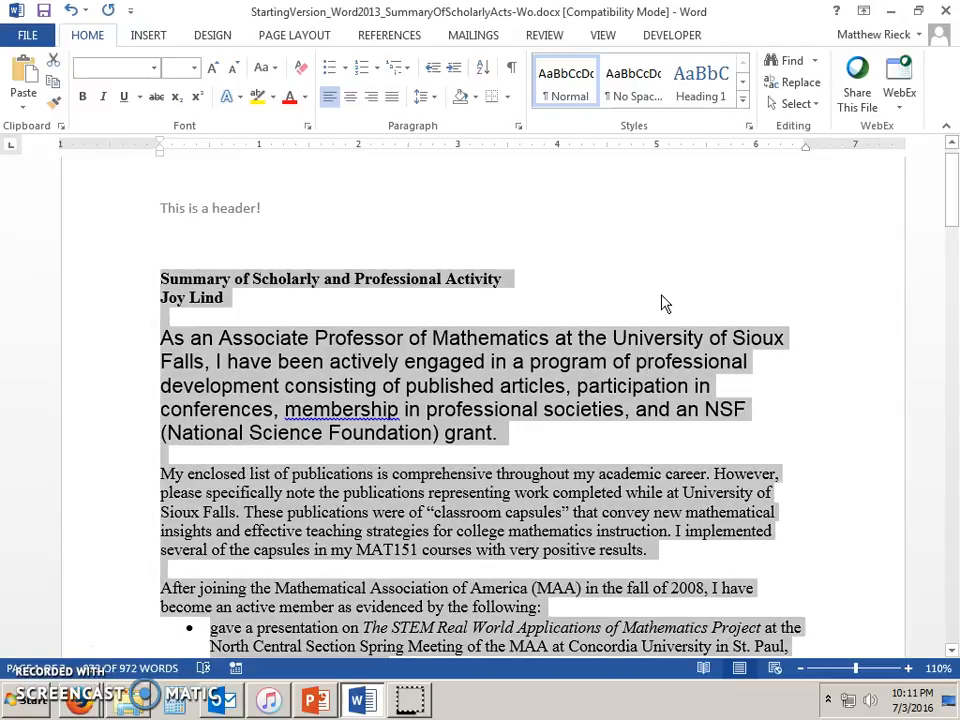
{"action": "left_click", "coordinate": [532, 340]}
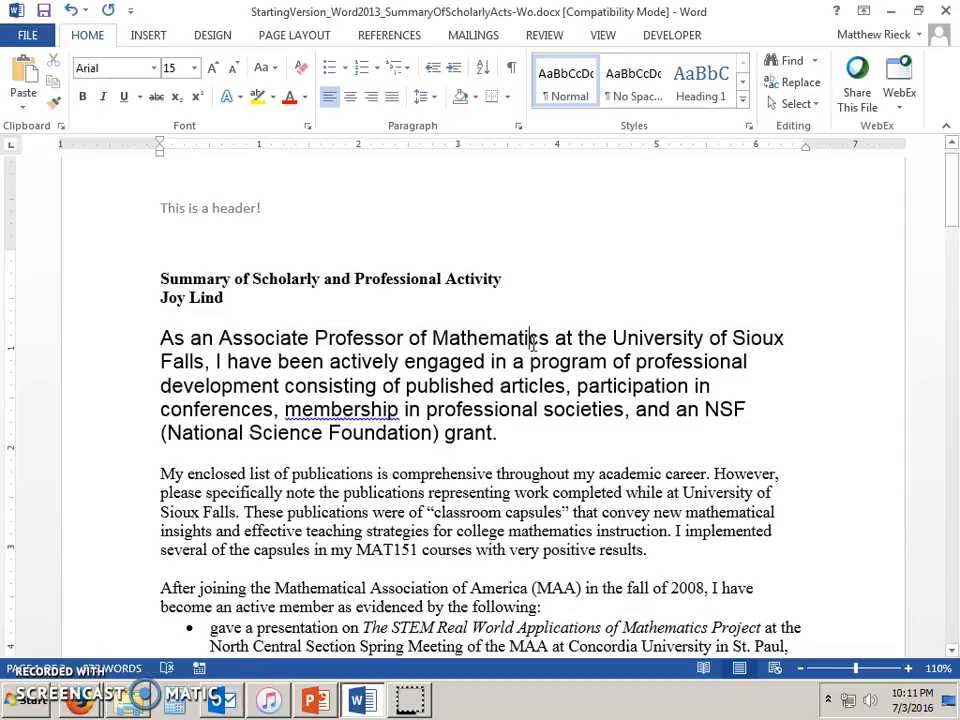
Switch to PowerPoint and advance to the Highlighting Text slide
{"action": "left_click", "coordinate": [316, 701]}
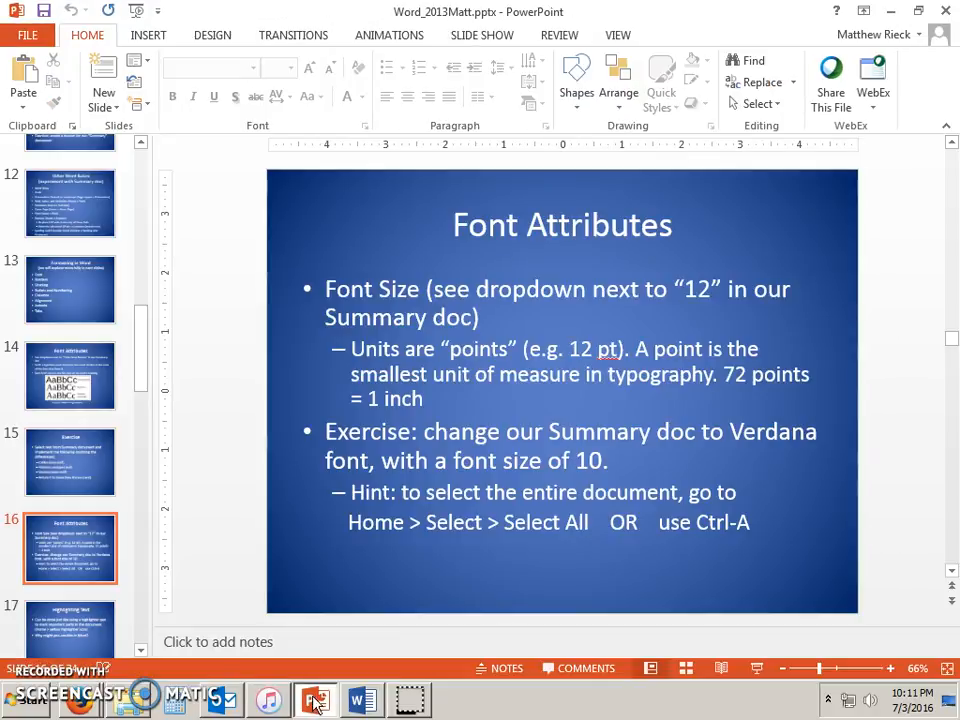
{"action": "scroll", "coordinate": [430, 552], "scroll_direction": "down", "scroll_amount": 1}
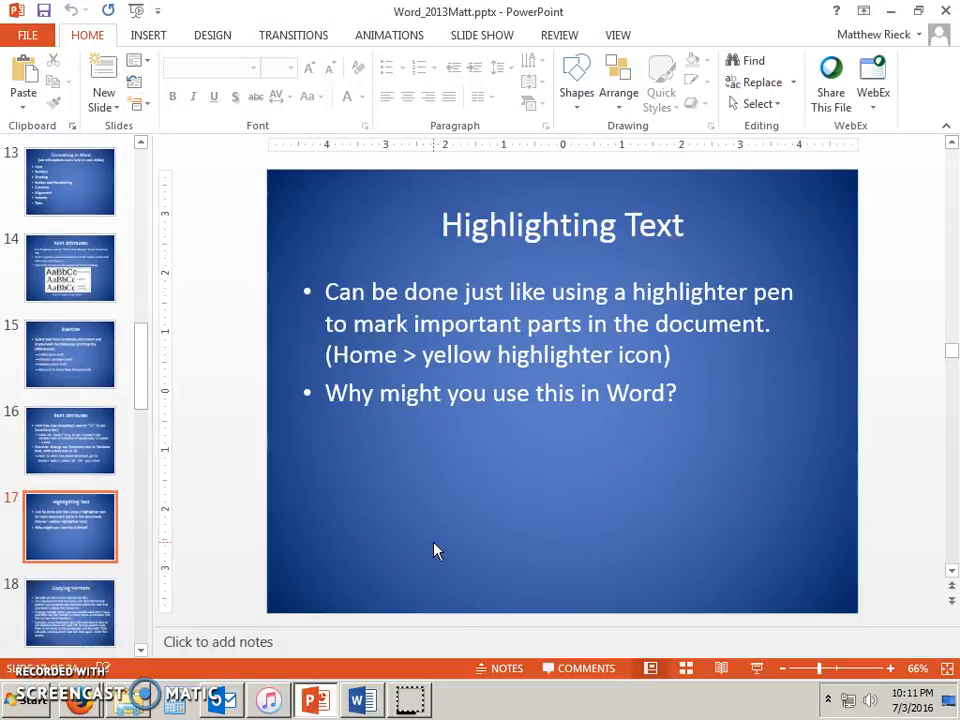
Switch to Word and highlight "Associate Professor of Mathematics" in the opening paragraph in yellow
{"action": "key", "text": "alt+Tab"}
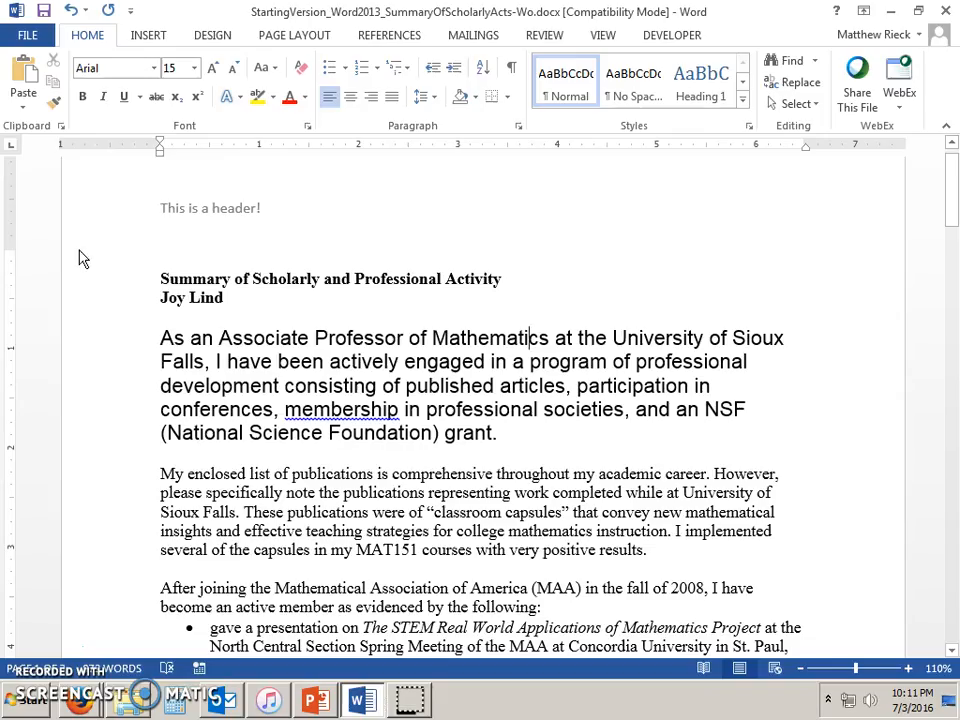
{"action": "left_click_drag", "start_coordinate": [160, 338], "coordinate": [490, 338]}
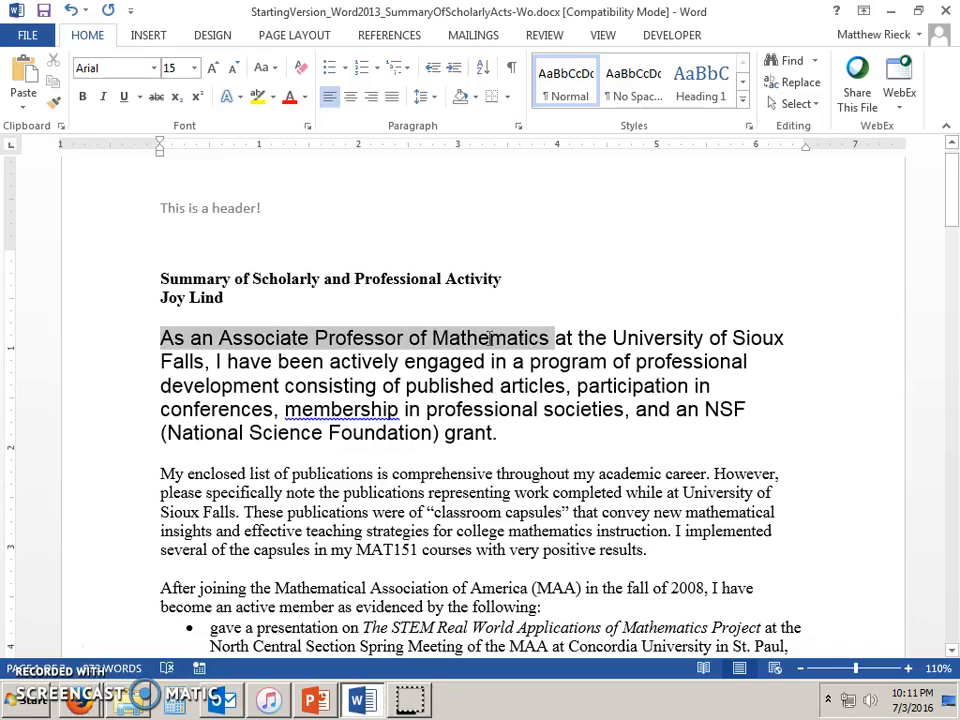
{"action": "left_click_drag", "start_coordinate": [222, 339], "coordinate": [547, 340]}
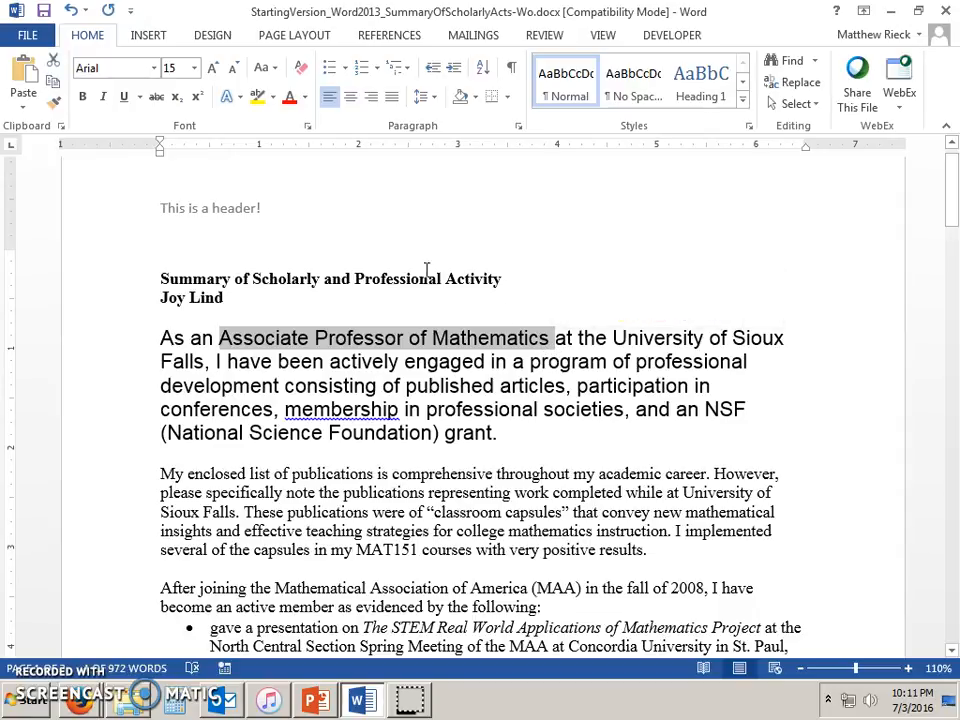
{"action": "left_click", "coordinate": [273, 98]}
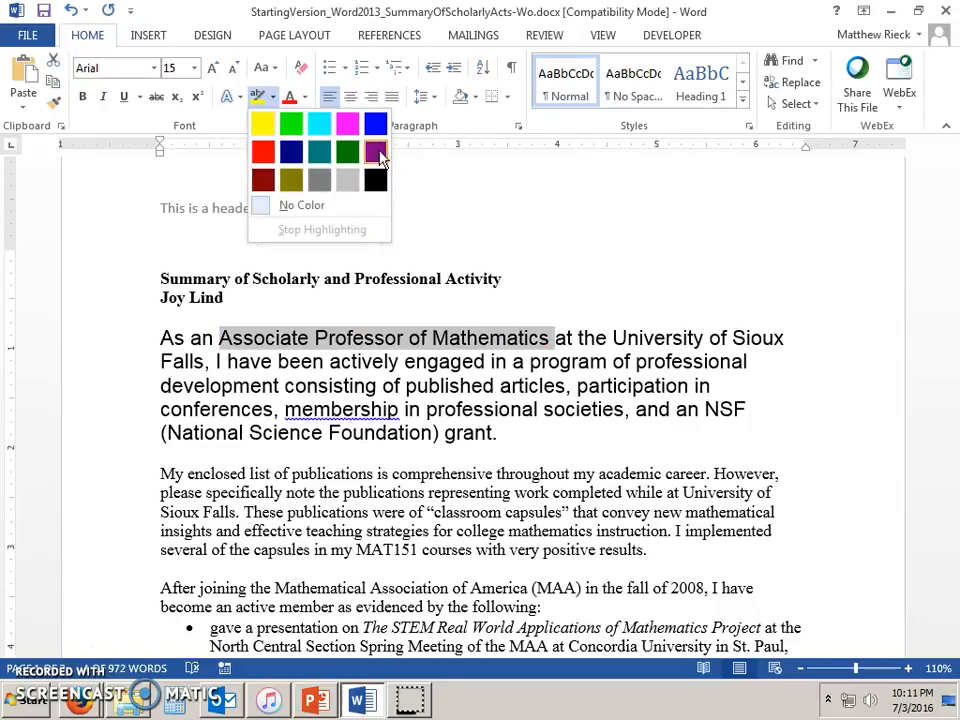
{"action": "left_click", "coordinate": [262, 123]}
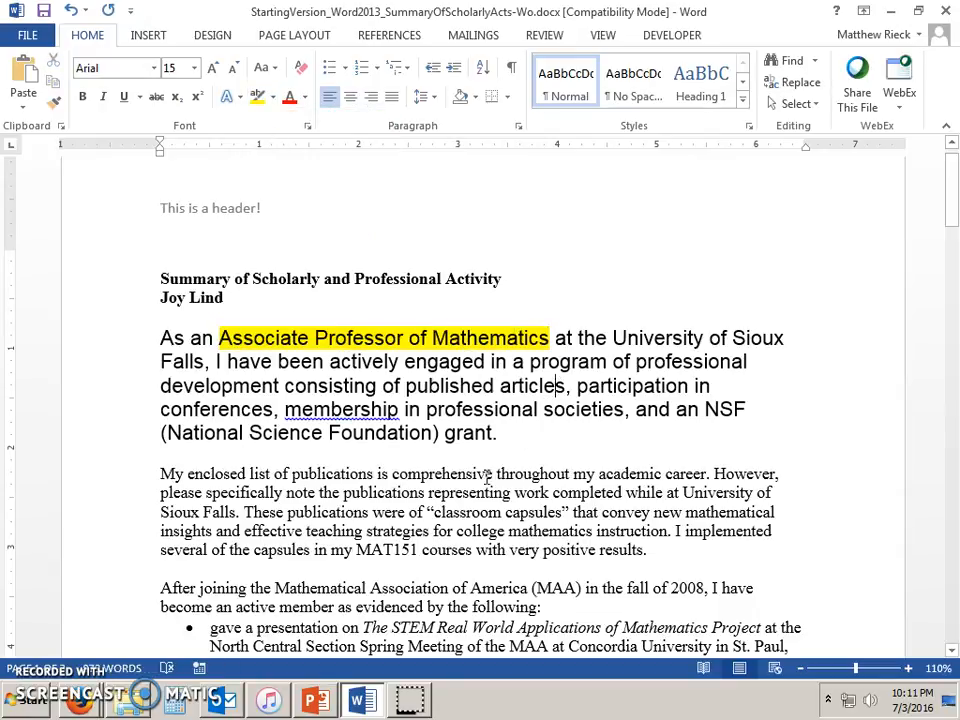
Switch to PowerPoint and advance to the Copying Formats slide
{"action": "key", "text": "alt+Tab"}
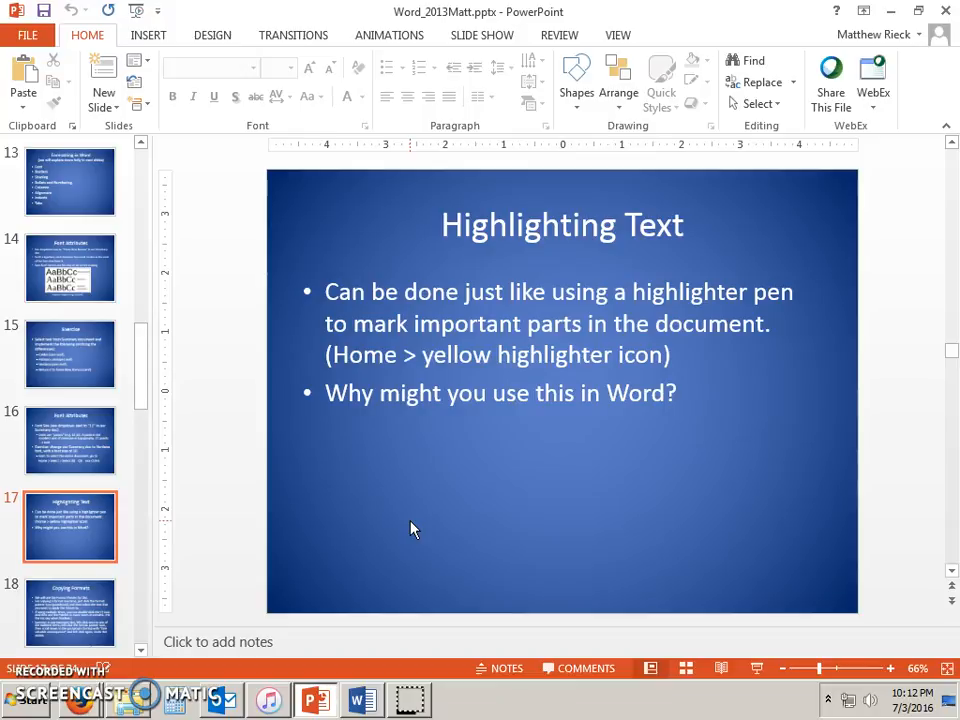
{"action": "scroll", "coordinate": [410, 530], "scroll_direction": "down", "scroll_amount": 1}
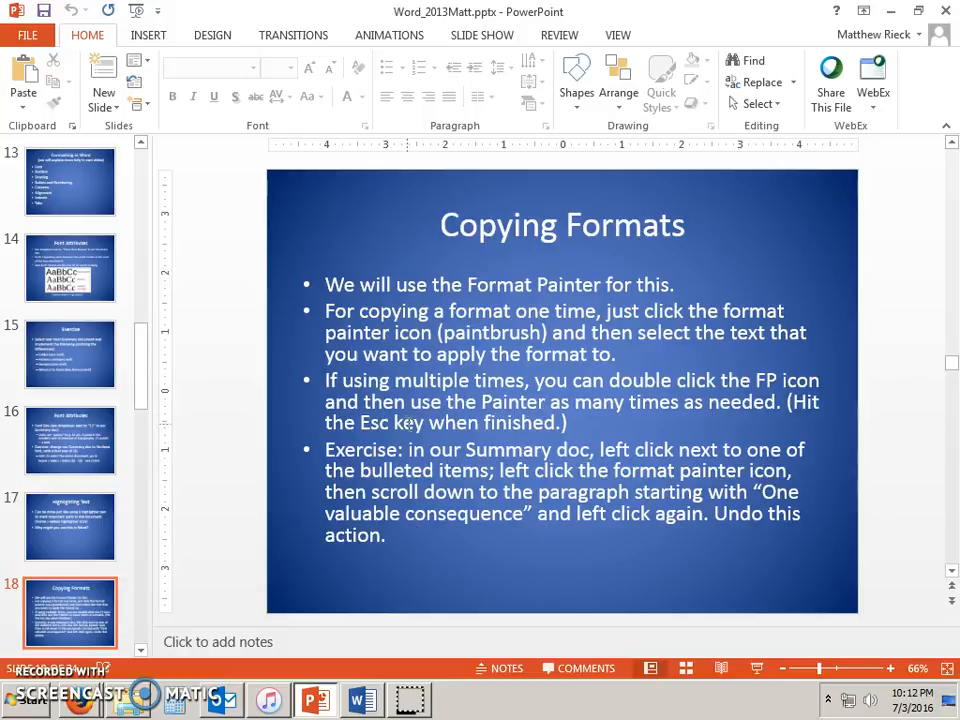
Switch to Word and copy the bold title's formatting onto the word "Mathematics" in the opening paragraph with Format Painter
{"action": "left_click", "coordinate": [362, 700]}
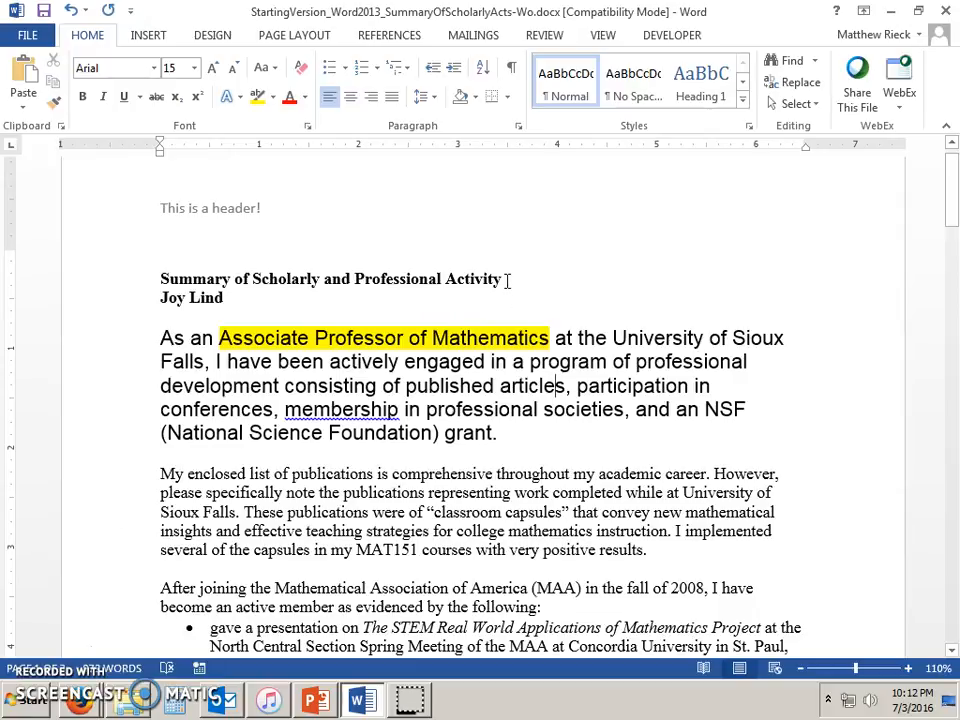
{"action": "double_click", "coordinate": [490, 279]}
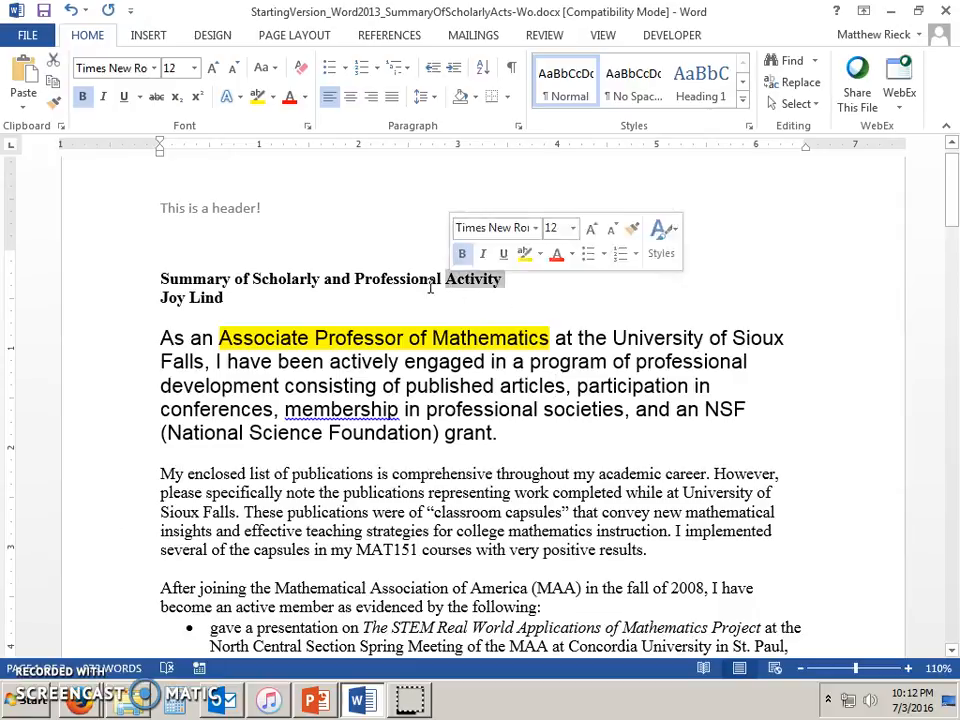
{"action": "left_click", "coordinate": [366, 280]}
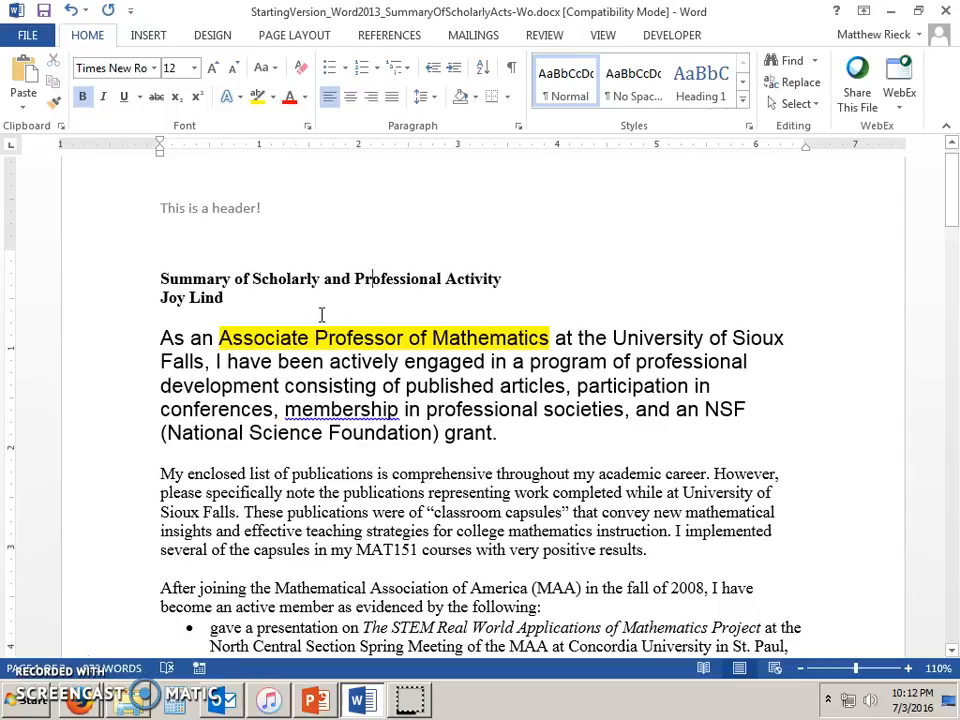
{"action": "left_click", "coordinate": [55, 106]}
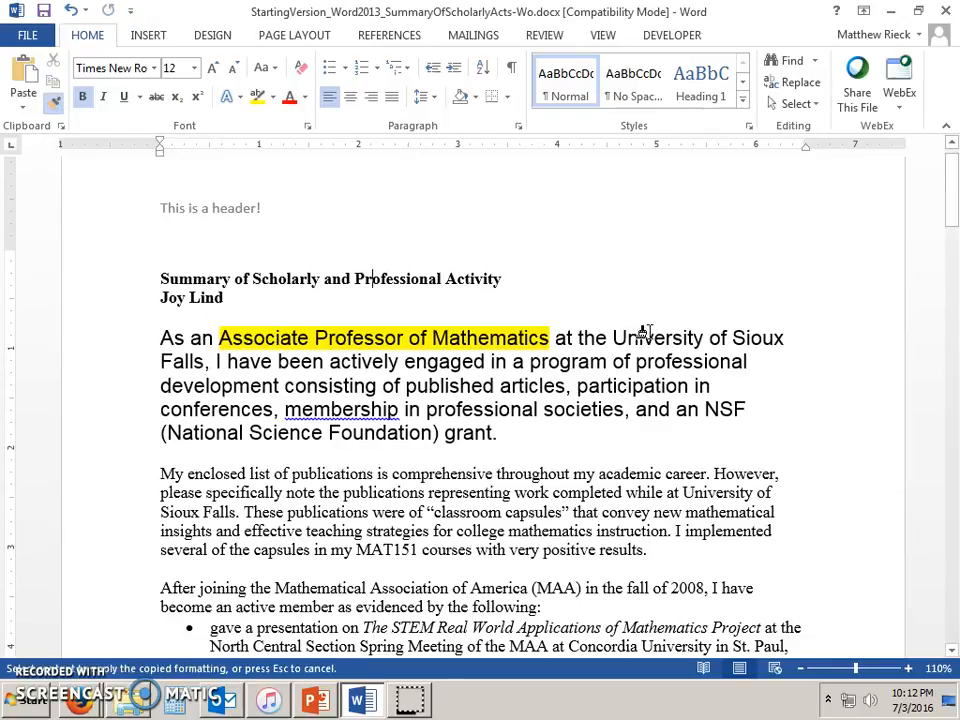
{"action": "left_click", "coordinate": [488, 339]}
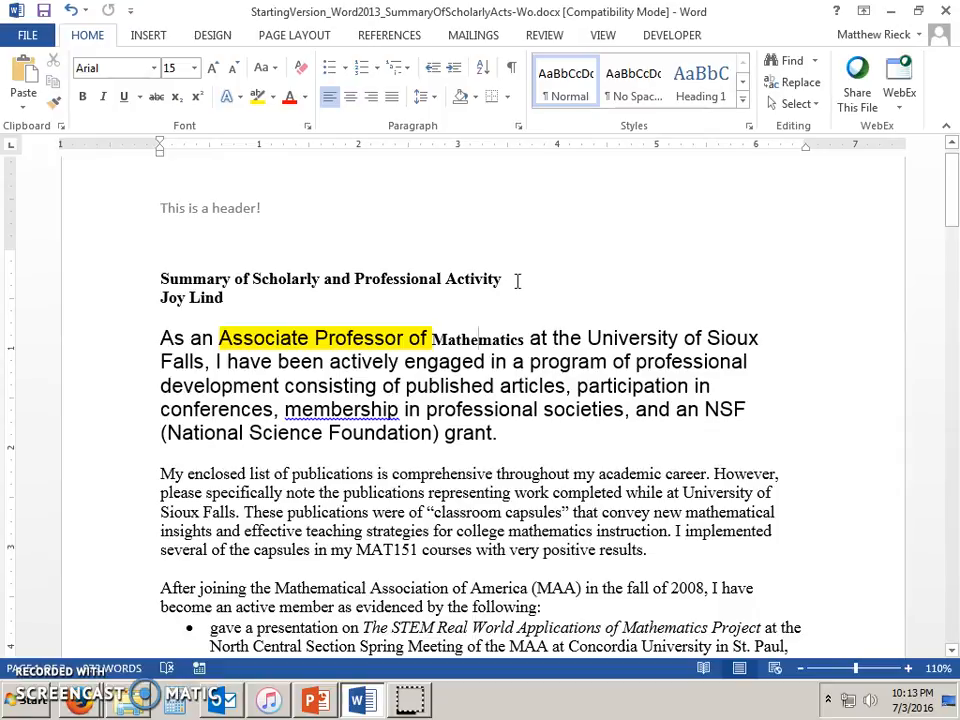
Apply the title's formatting to the words "Professor" and "Associate" in the opening paragraph using Format Painter in repeat mode
{"action": "left_click_drag", "start_coordinate": [508, 279], "coordinate": [356, 280]}
{"action": "left_click", "coordinate": [368, 280]}
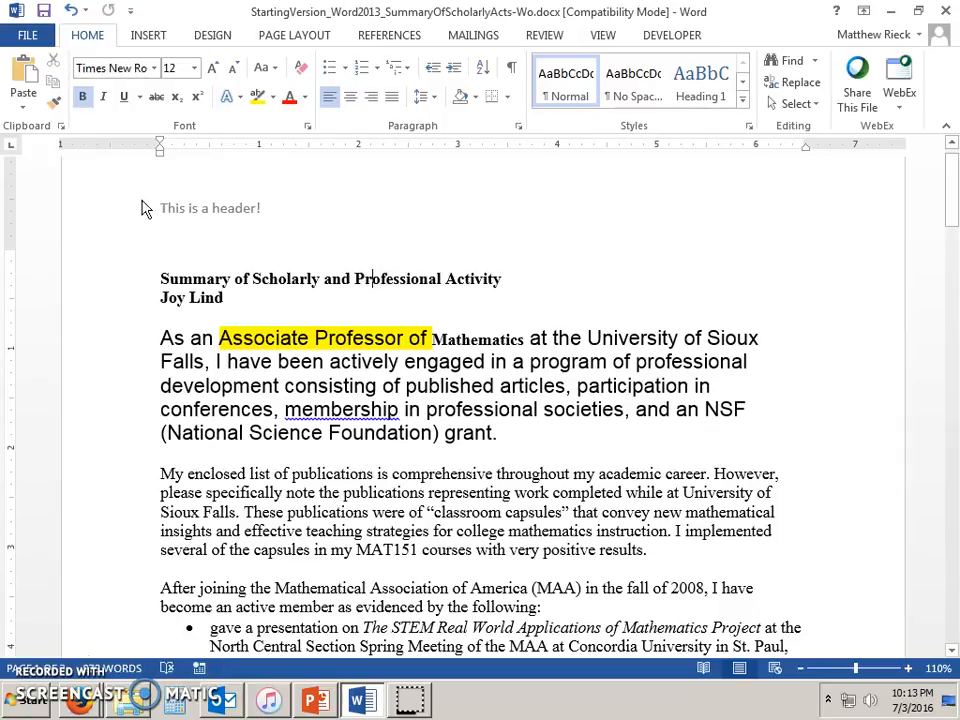
{"action": "left_click", "coordinate": [54, 103]}
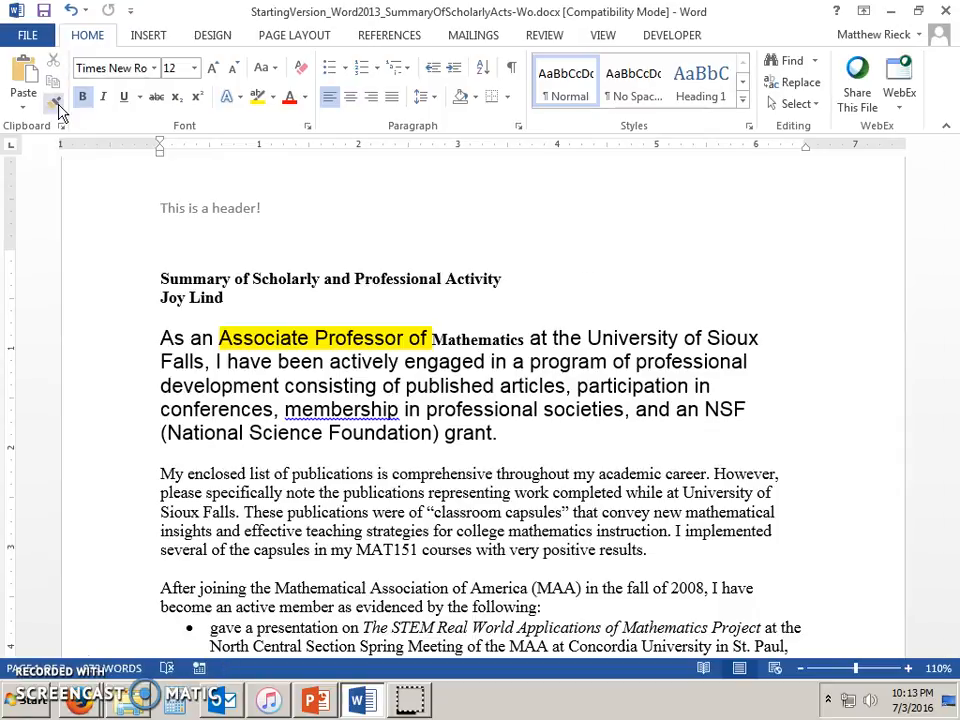
{"action": "left_click", "coordinate": [354, 338]}
{"action": "left_click", "coordinate": [248, 338]}
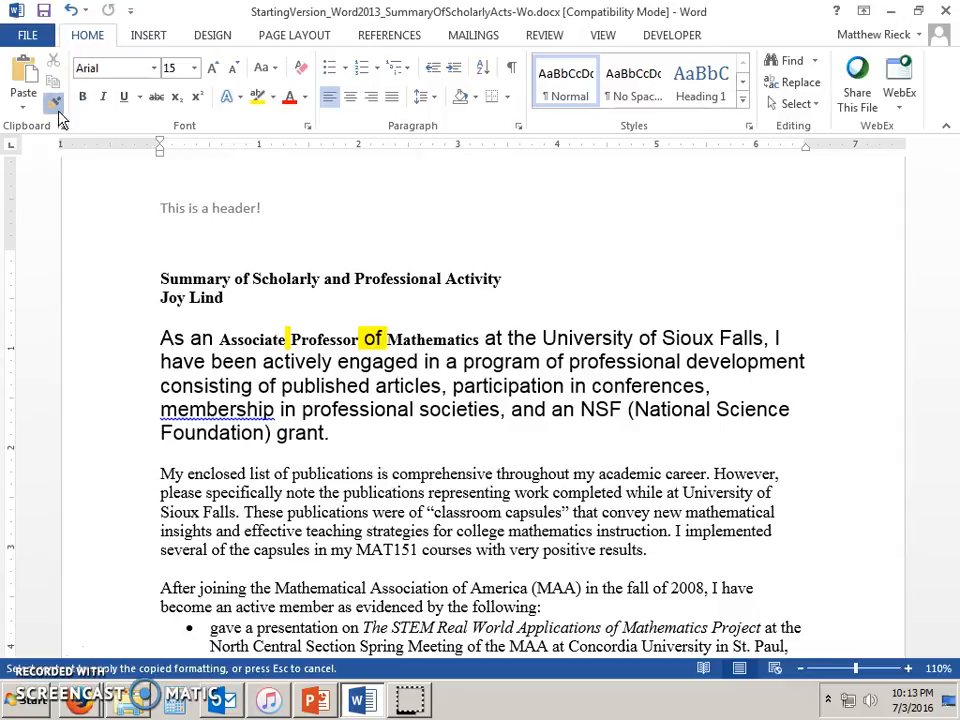
Switch to PowerPoint and advance to the Borders and Shading slide
{"action": "left_click", "coordinate": [326, 700]}
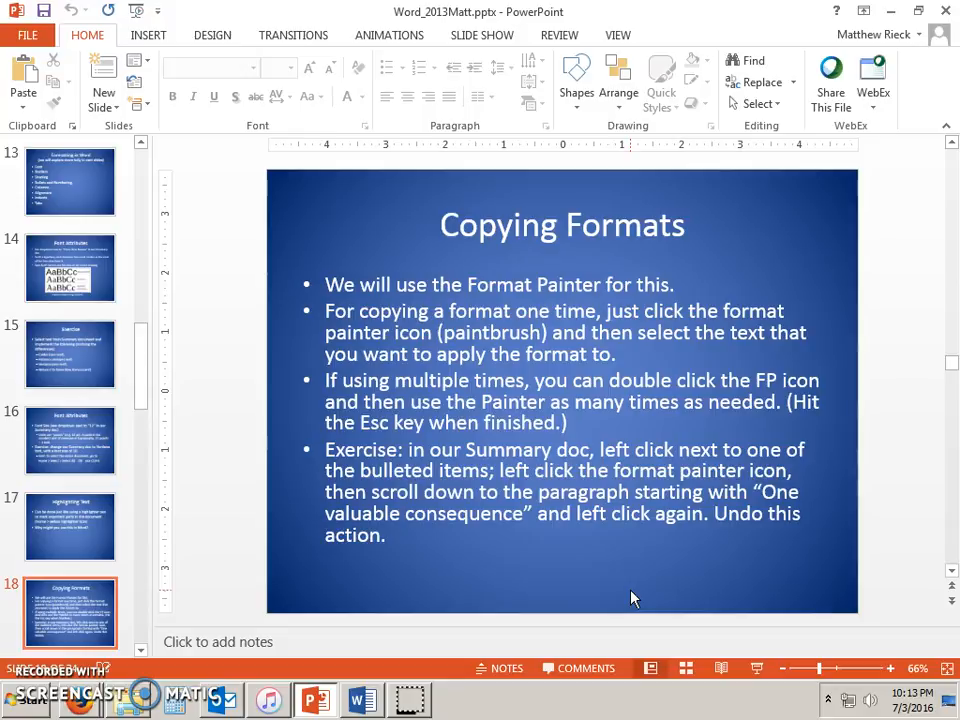
{"action": "key", "text": "Page_Down"}
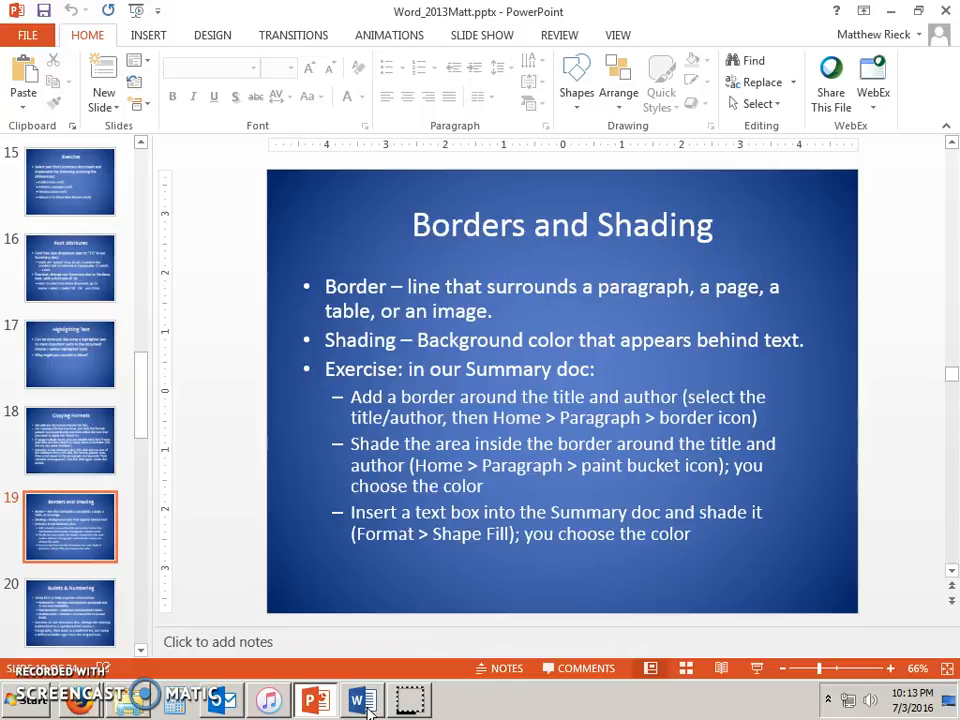
Switch to Word and add top and bottom borders to the opening paragraph beginning "As an Associate Professor of Mathematics"
{"action": "mouse_move", "coordinate": [368, 708]}
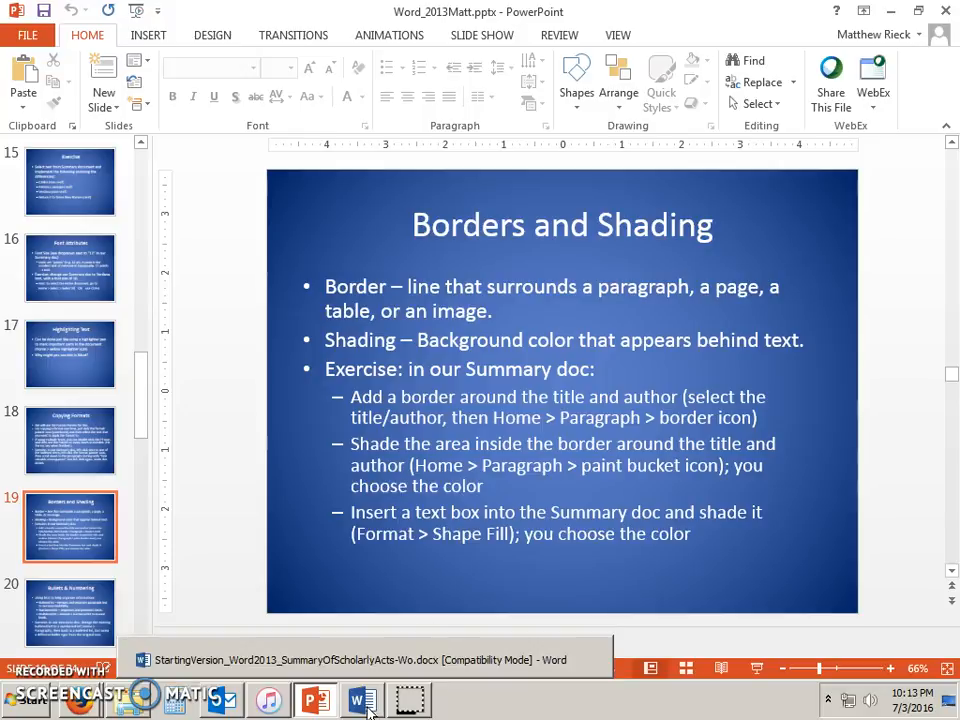
{"action": "left_click", "coordinate": [358, 703]}
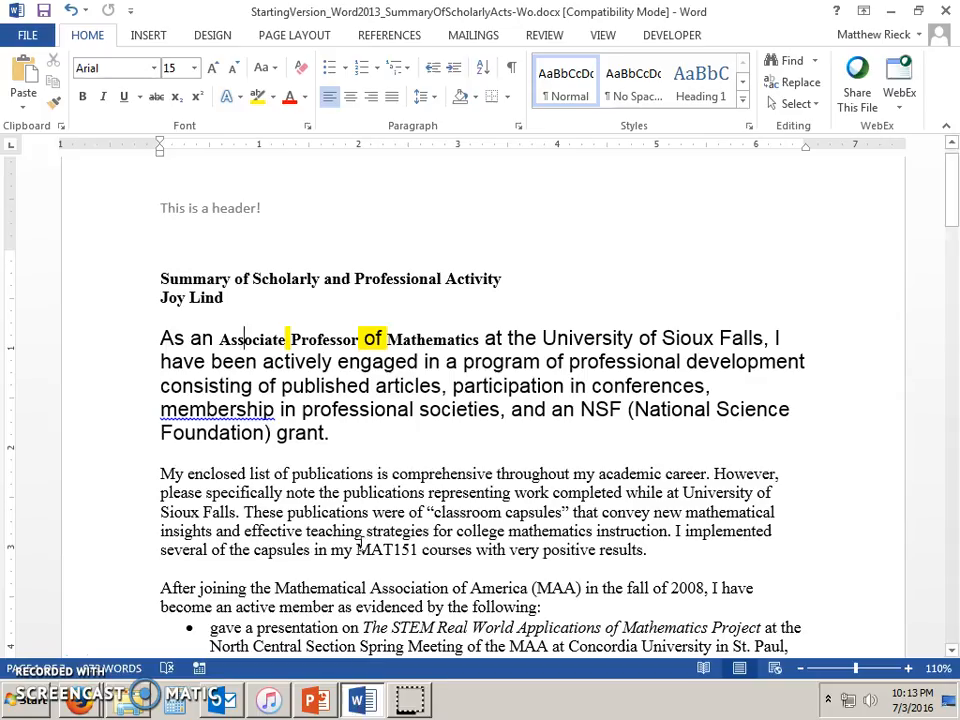
{"action": "left_click", "coordinate": [245, 338]}
{"action": "left_click", "coordinate": [333, 432]}
{"action": "triple_click", "coordinate": [314, 418]}
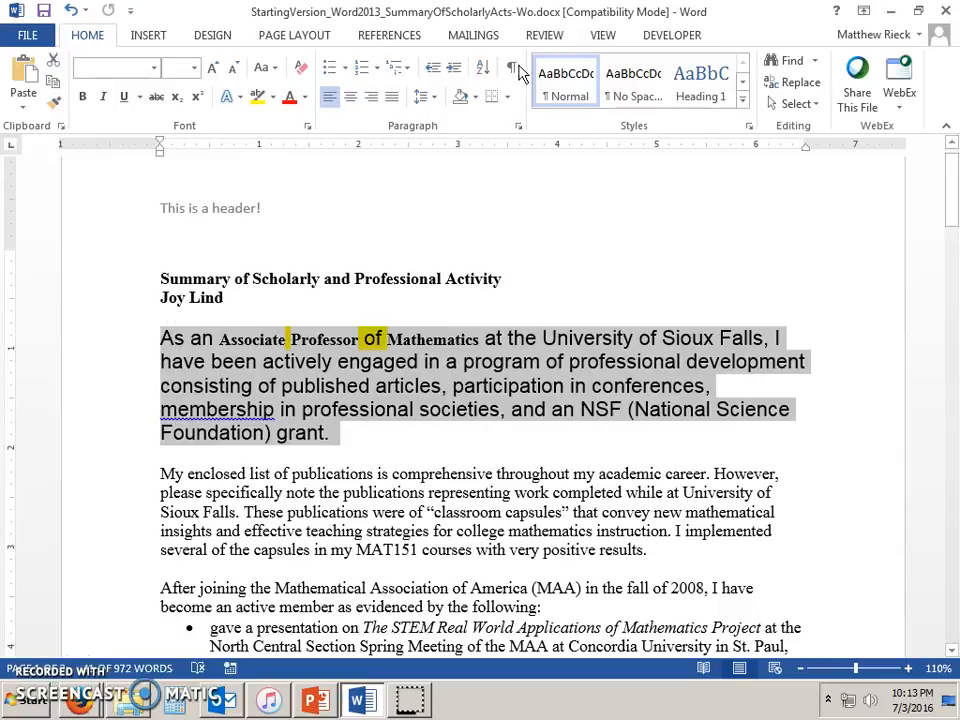
{"action": "left_click", "coordinate": [508, 97]}
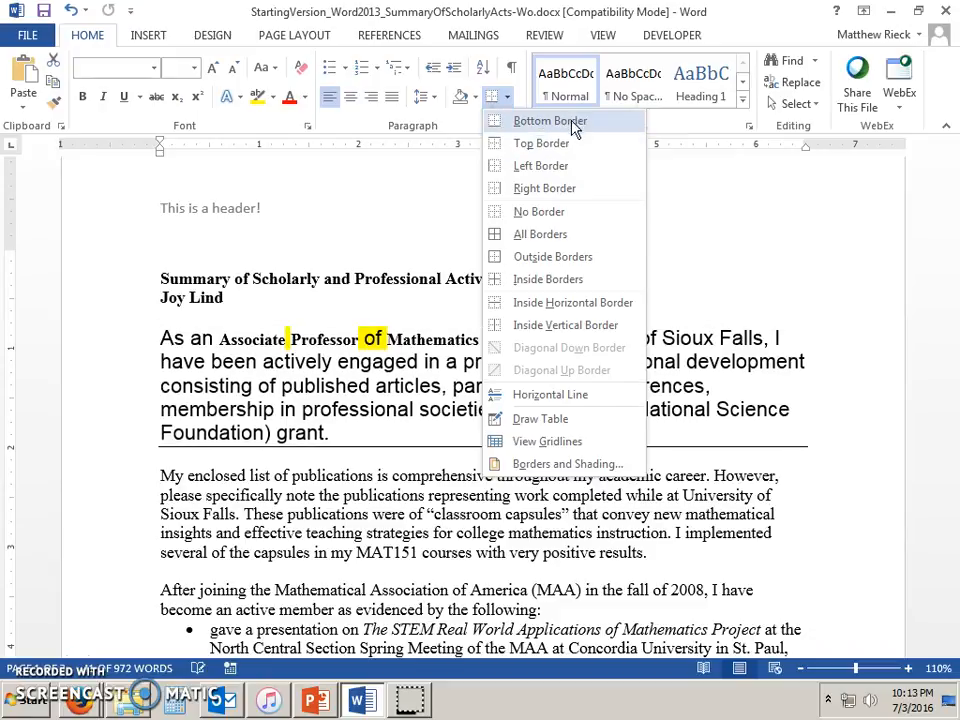
{"action": "left_click", "coordinate": [567, 147]}
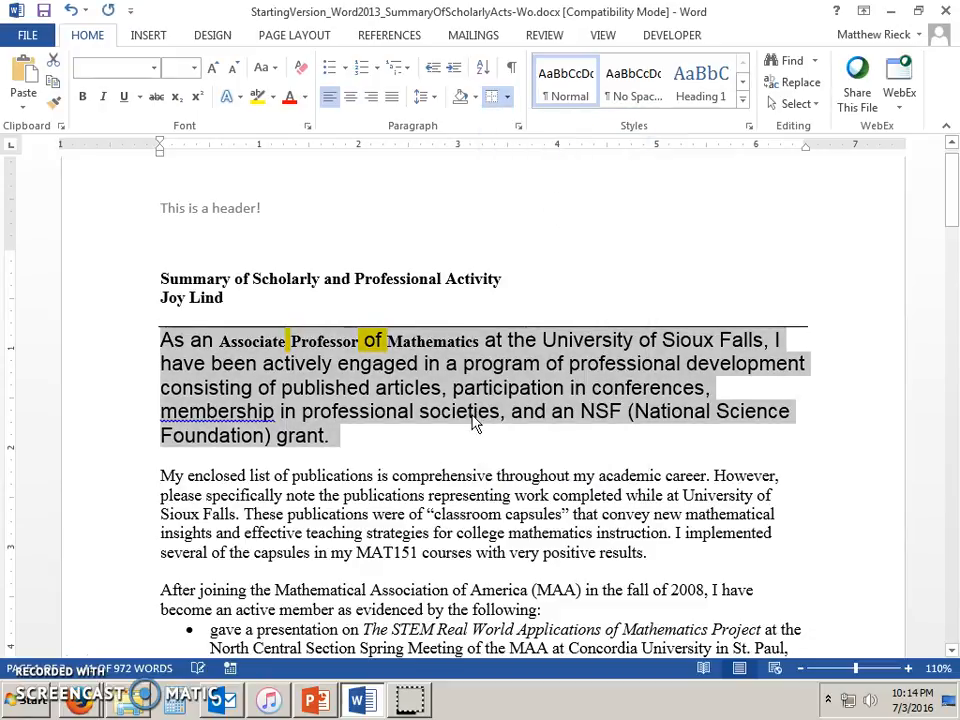
{"action": "left_click", "coordinate": [507, 97]}
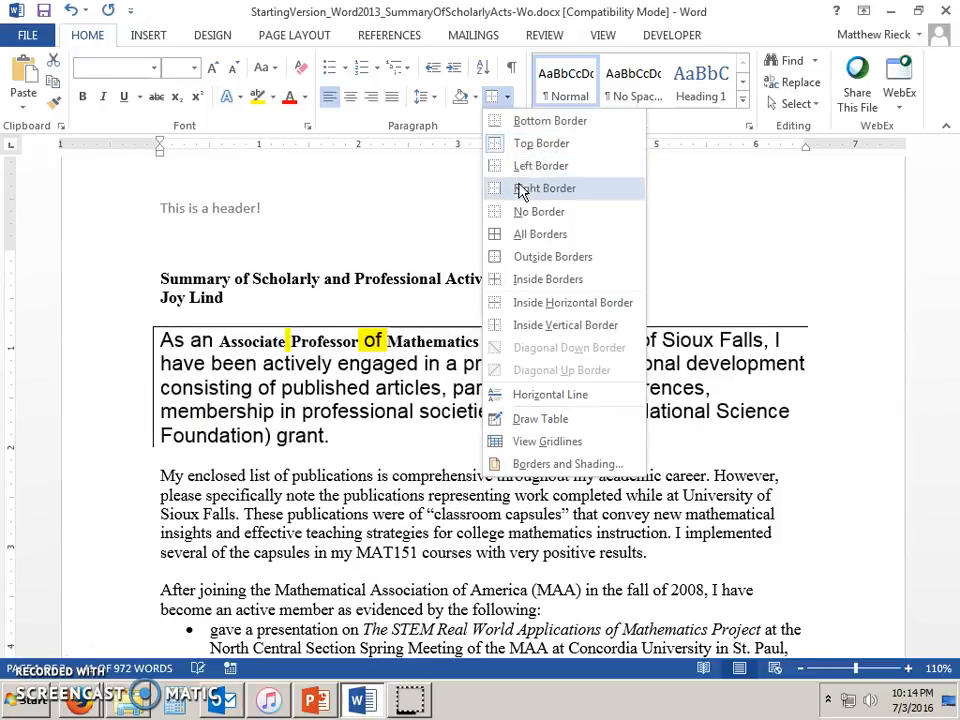
{"action": "left_click", "coordinate": [529, 128]}
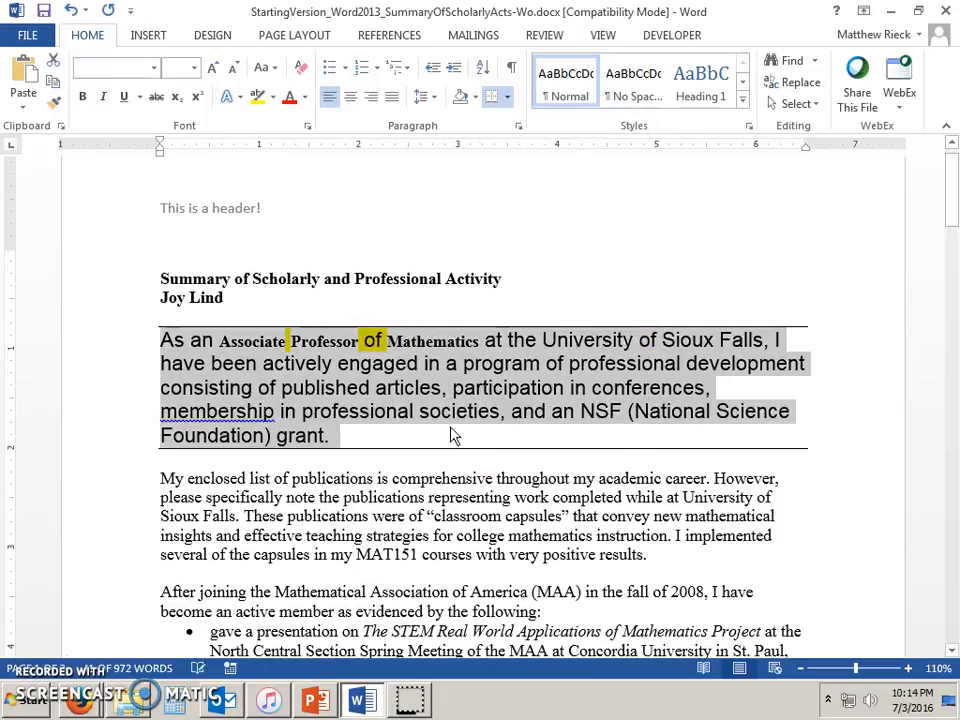
Shade the bordered opening paragraph with a light purple theme color
{"action": "left_click", "coordinate": [474, 97]}
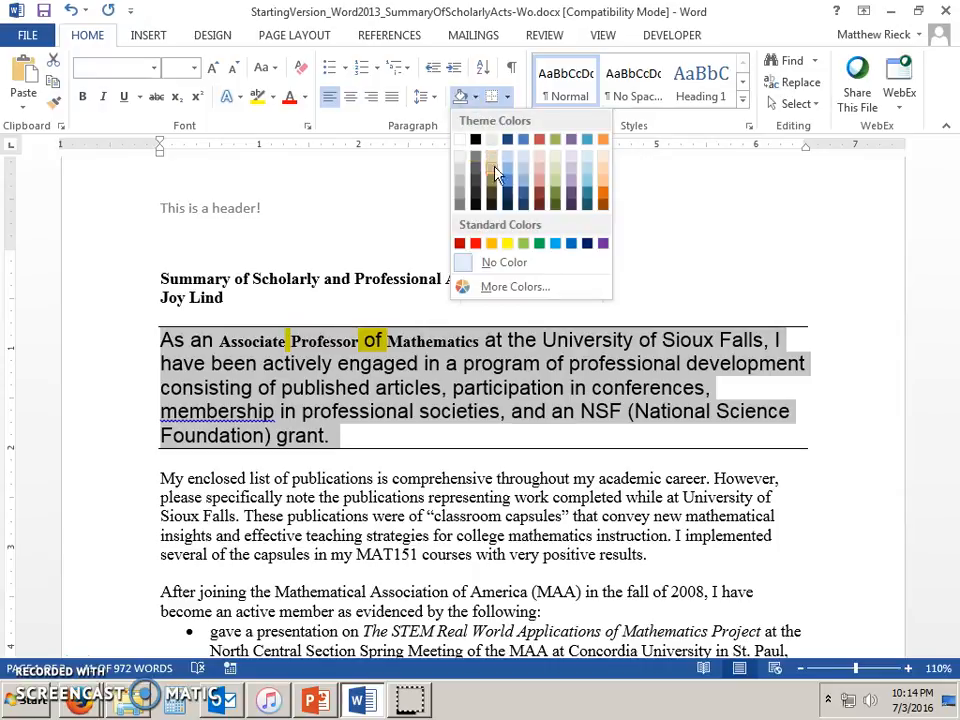
{"action": "left_click", "coordinate": [573, 172]}
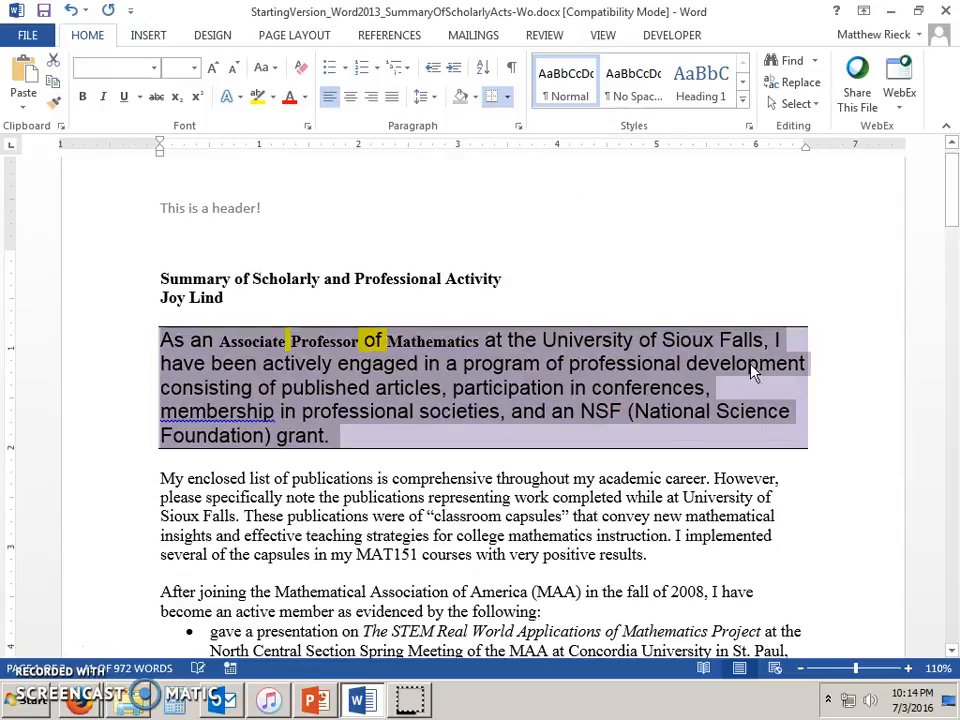
{"action": "left_click", "coordinate": [848, 450]}
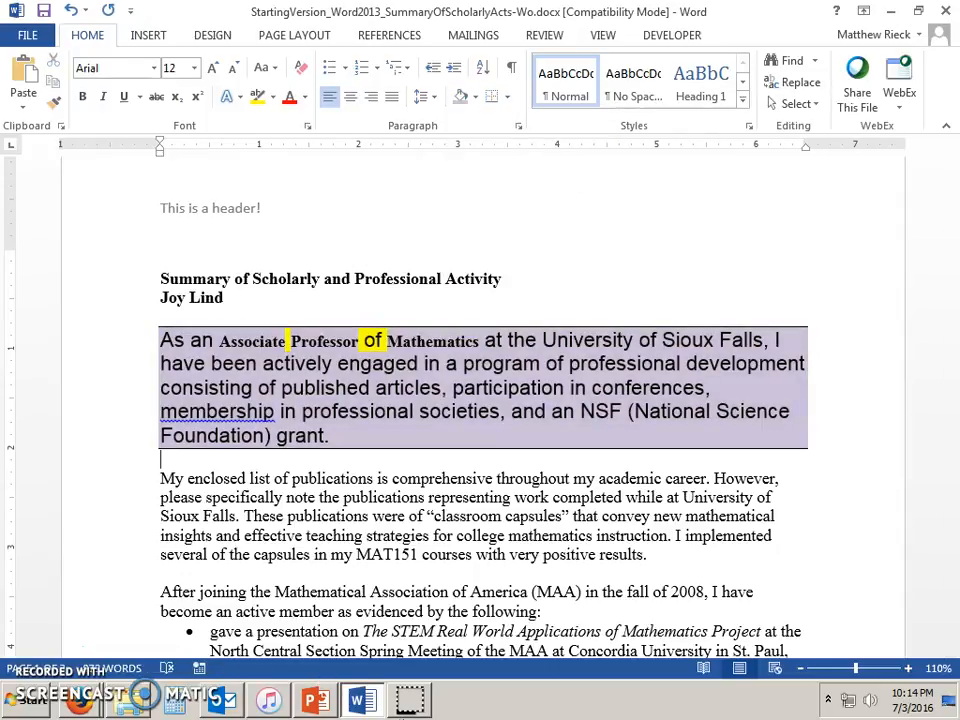
Switch to PowerPoint and advance to the Bullets & Numbering slide
{"action": "key", "text": "alt+Tab"}
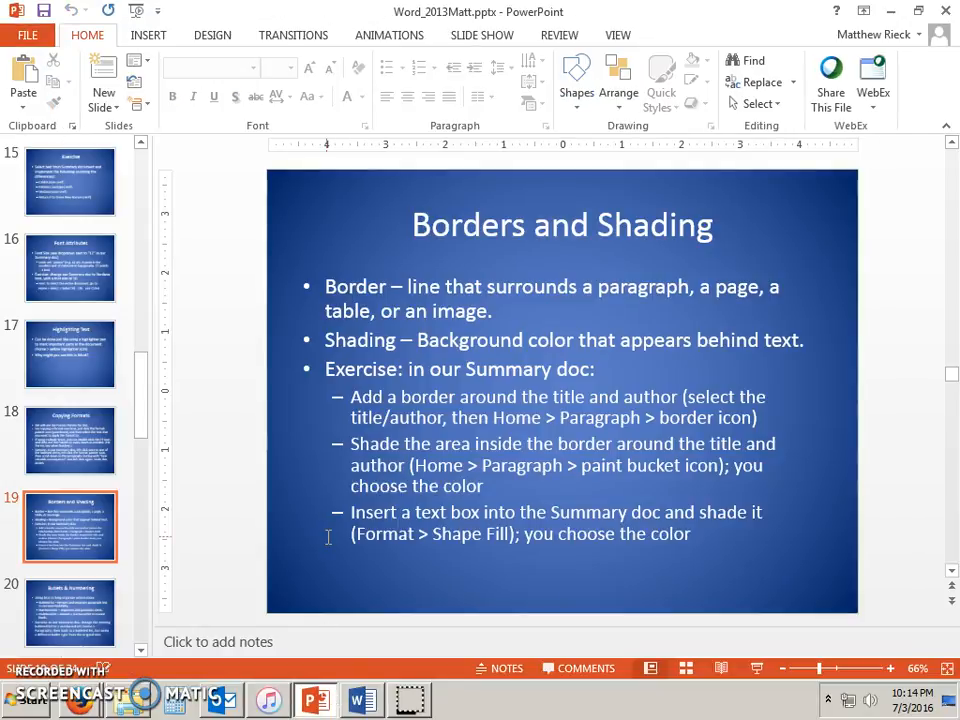
{"action": "scroll", "coordinate": [328, 537], "scroll_direction": "down", "scroll_amount": 1}
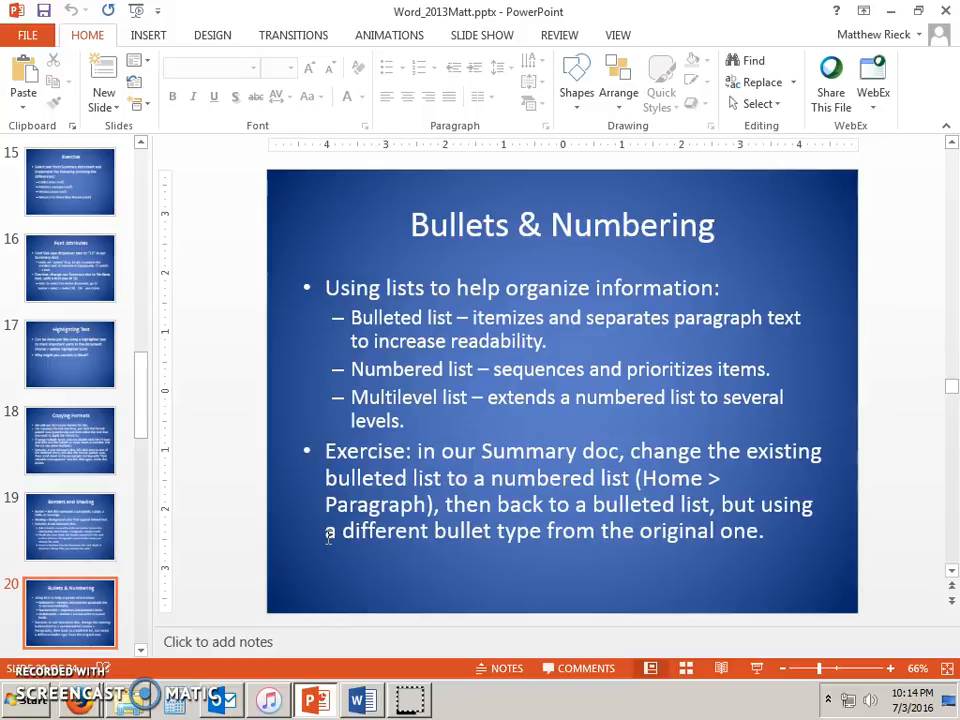
Switch to Word and change the bullets of the list of MAA activities to check marks
{"action": "left_click", "coordinate": [360, 700]}
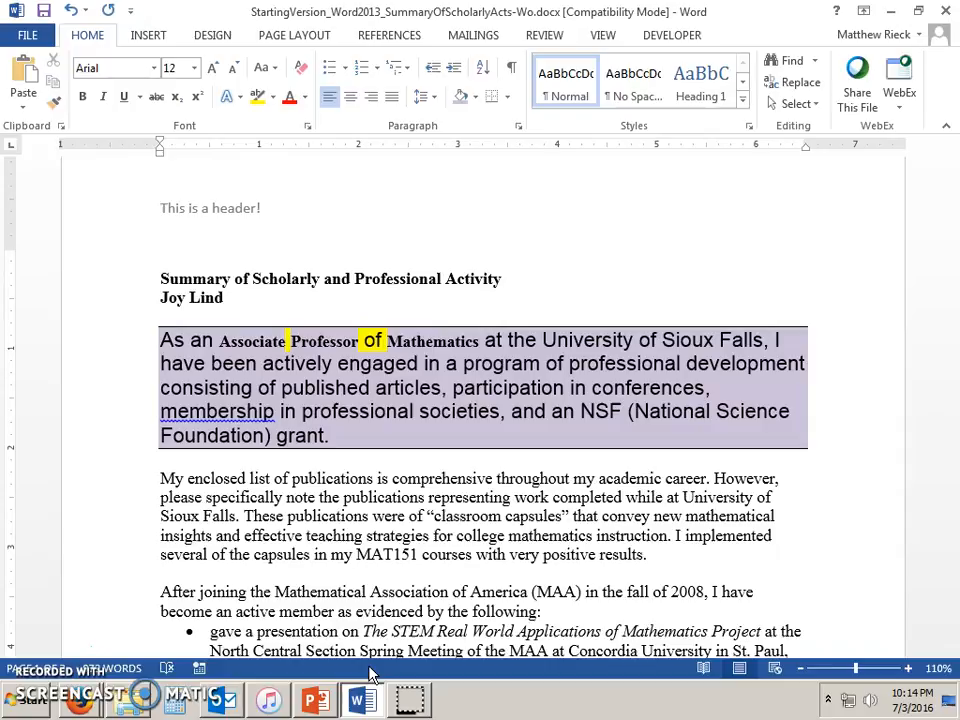
{"action": "scroll", "coordinate": [437, 468], "scroll_direction": "down", "scroll_amount": 8}
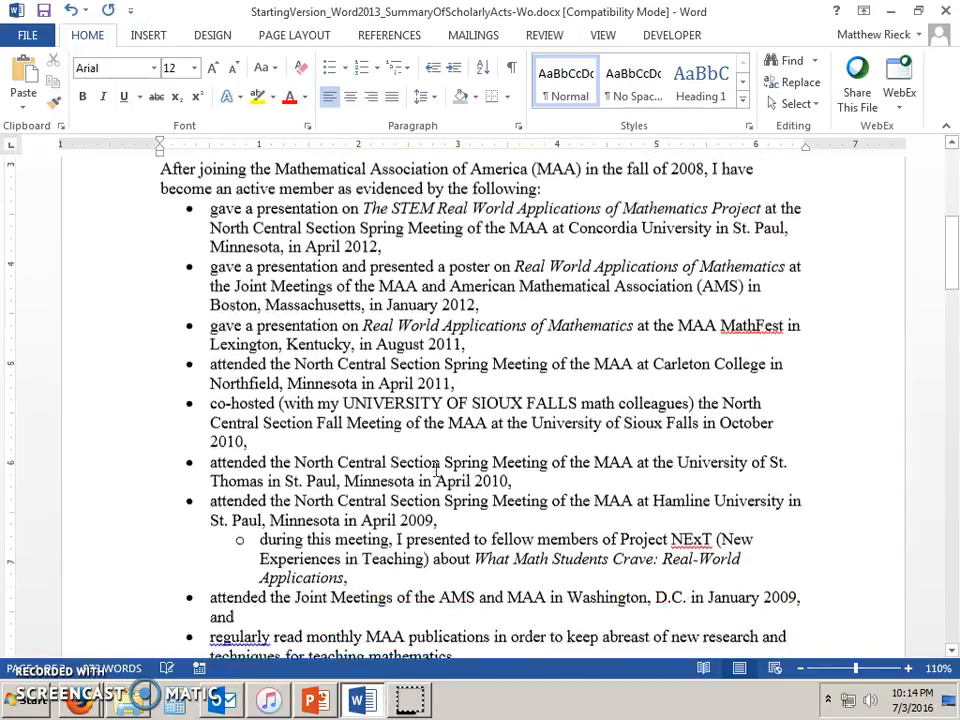
{"action": "scroll", "coordinate": [437, 468], "scroll_direction": "up", "scroll_amount": 2}
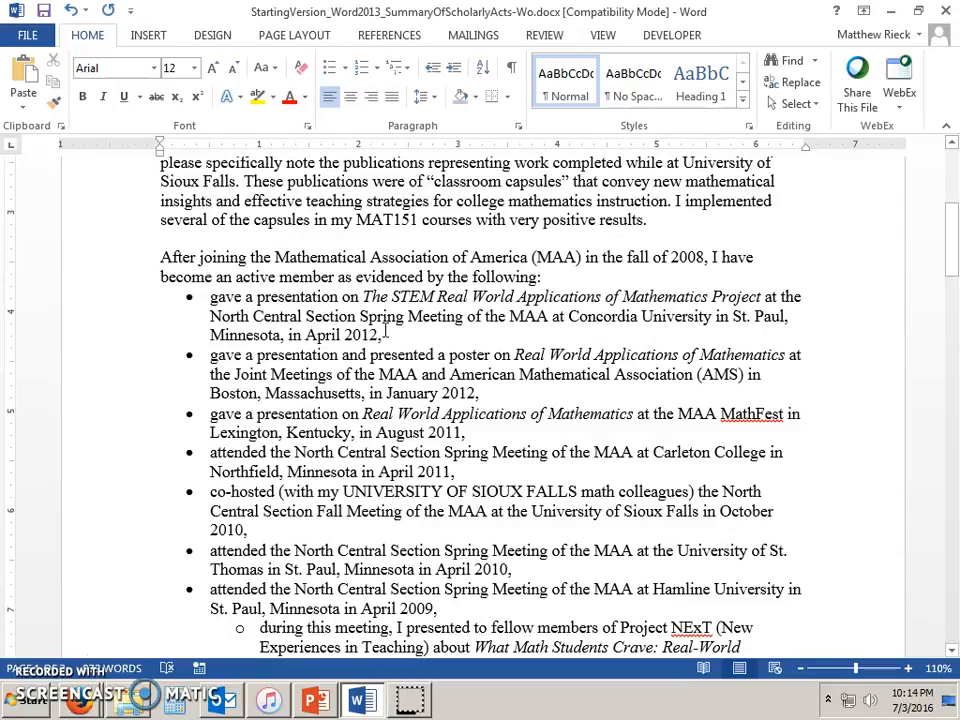
{"action": "left_click", "coordinate": [333, 334]}
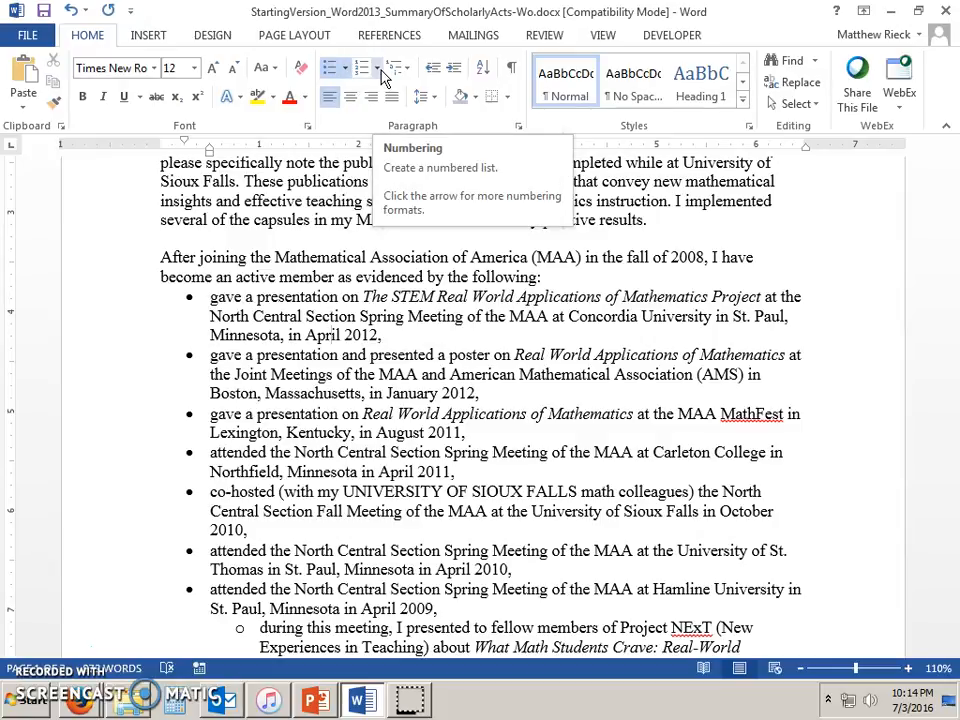
{"action": "left_click", "coordinate": [344, 68]}
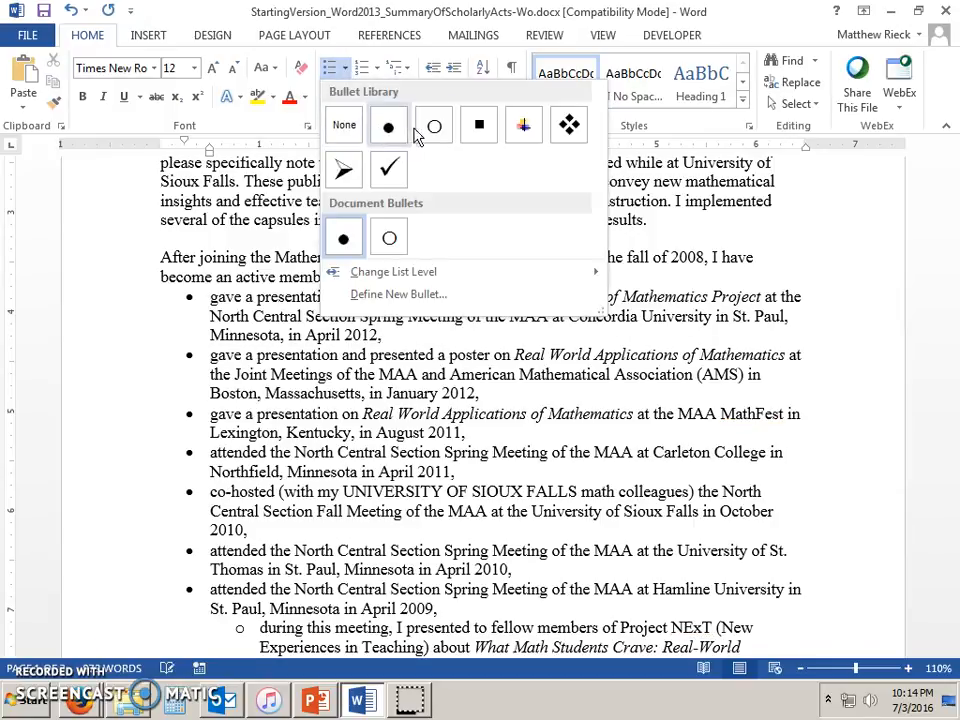
{"action": "left_click", "coordinate": [389, 172]}
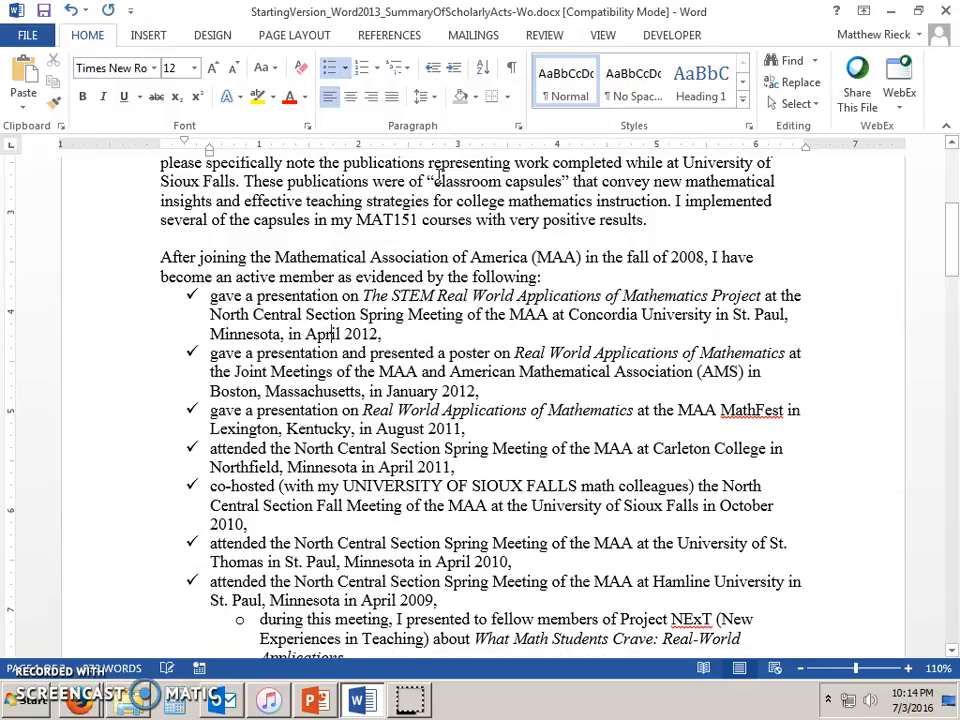
Convert the list of MAA activities to a numbered list in the Roman numeral format I., II., III
{"action": "left_click", "coordinate": [348, 72]}
{"action": "left_click", "coordinate": [348, 72]}
{"action": "left_click", "coordinate": [380, 69]}
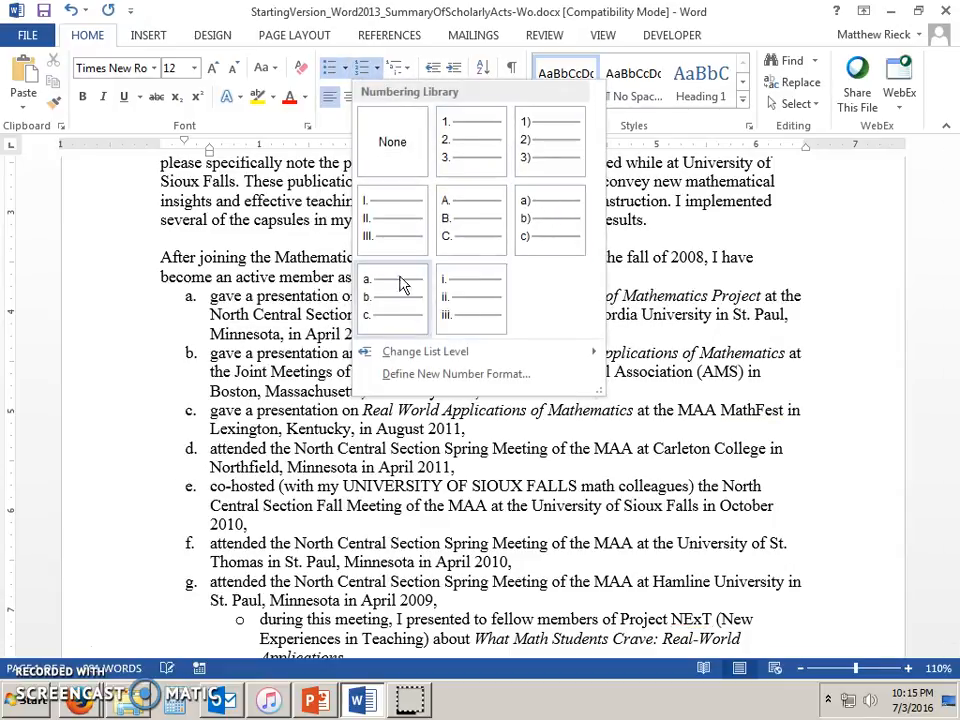
{"action": "left_click", "coordinate": [401, 238]}
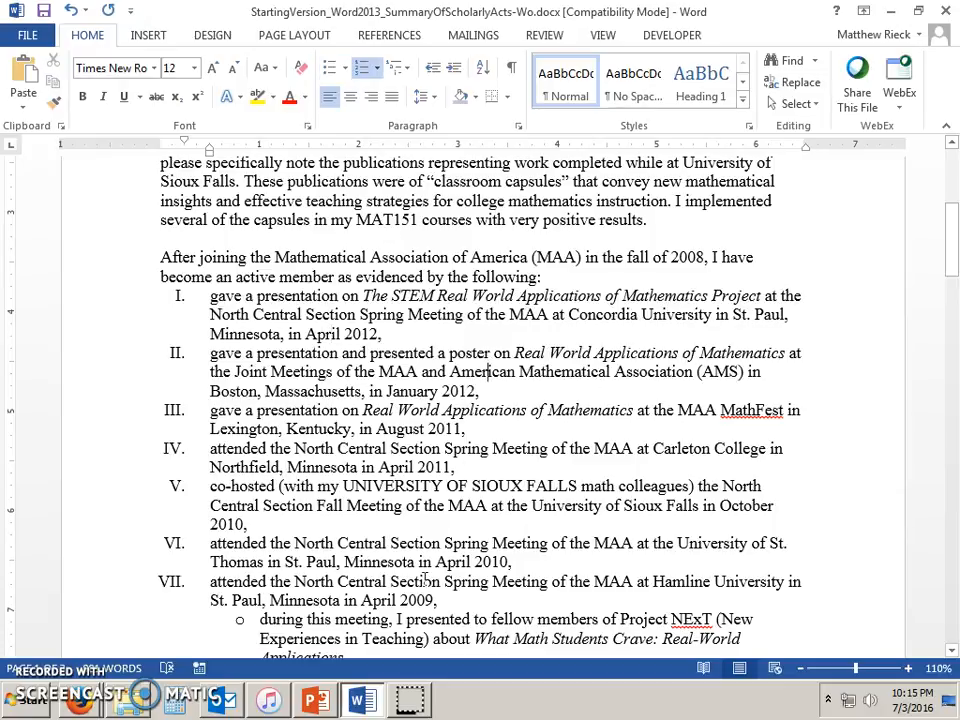
Revisit the Bullets & Numbering slide, and in Word examine the multilevel list styles and the nested item under the Hamline University entry
{"action": "left_click", "coordinate": [314, 708]}
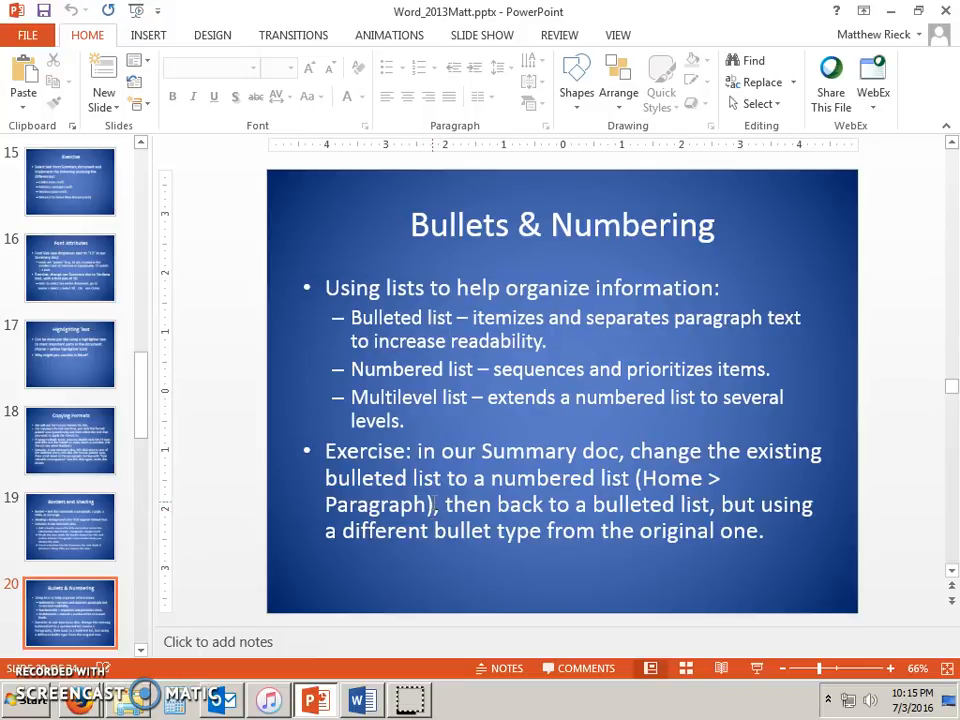
{"action": "left_click", "coordinate": [361, 700]}
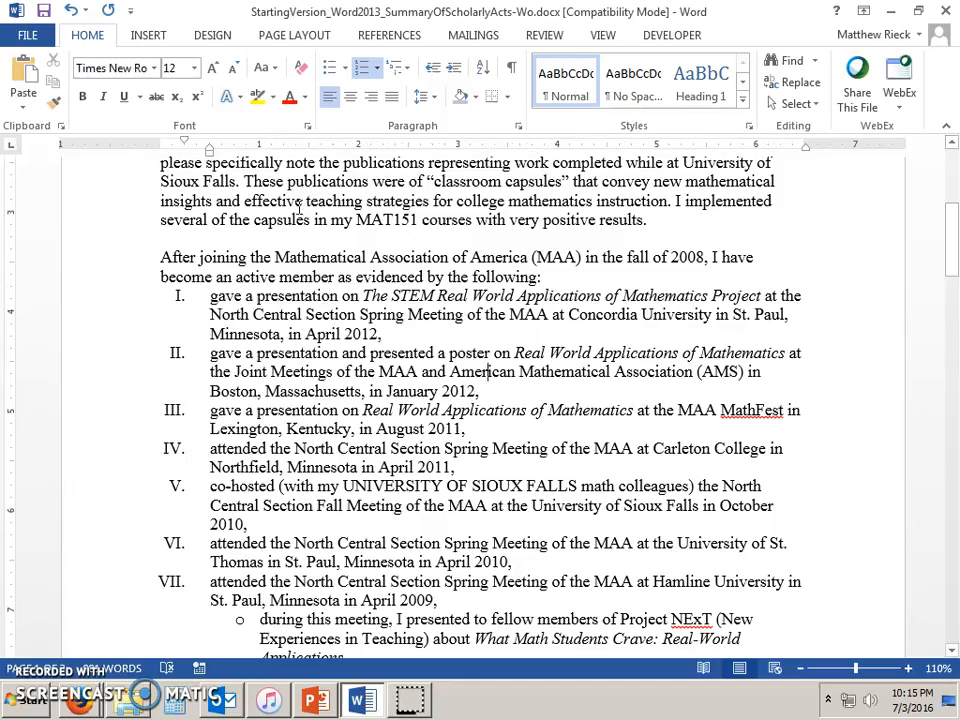
{"action": "left_click", "coordinate": [407, 68]}
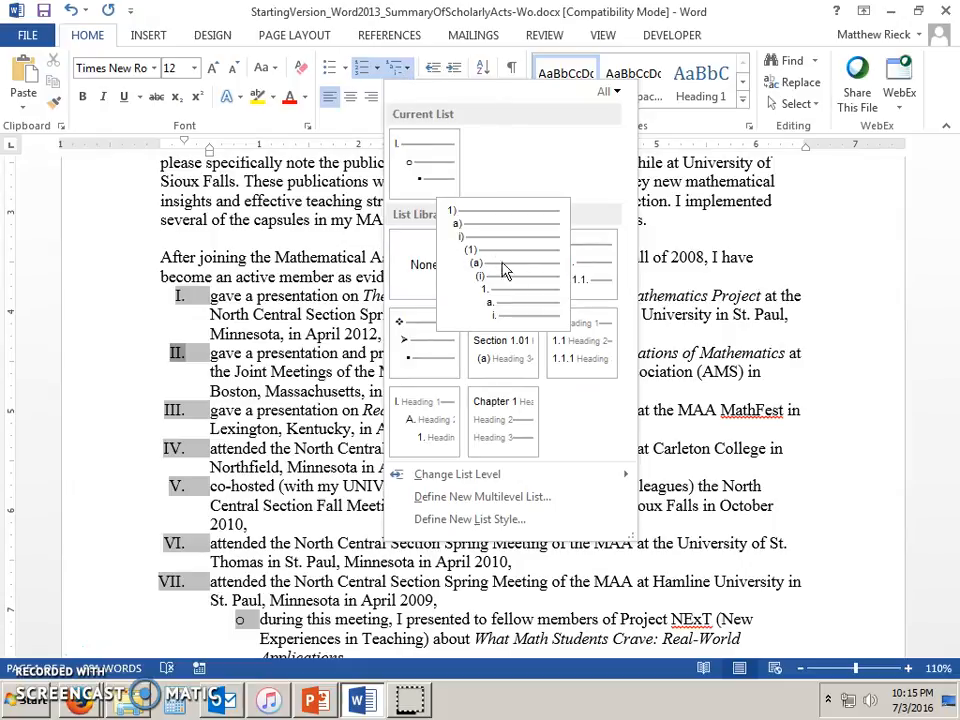
{"action": "mouse_move", "coordinate": [575, 355]}
{"action": "mouse_move", "coordinate": [511, 360]}
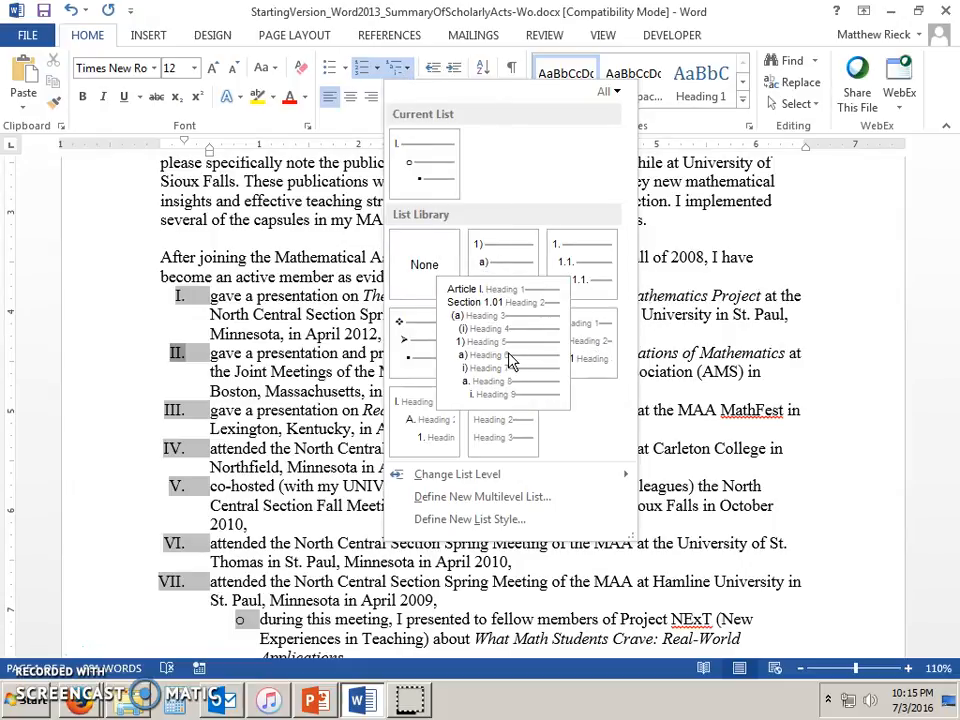
{"action": "left_click", "coordinate": [405, 68]}
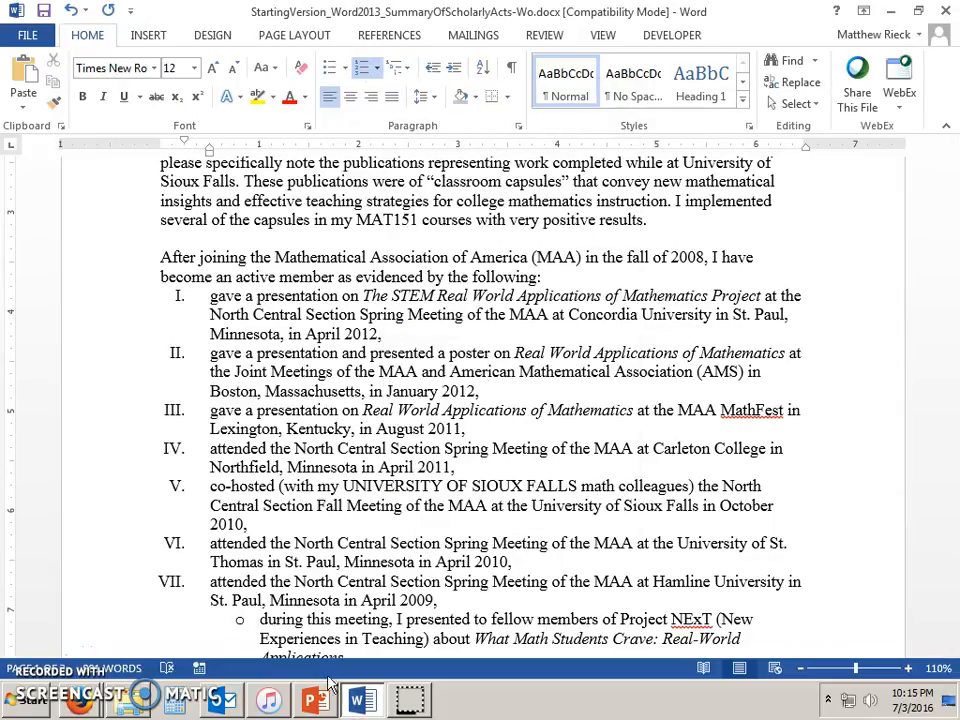
{"action": "scroll", "coordinate": [495, 489], "scroll_direction": "down", "scroll_amount": 4}
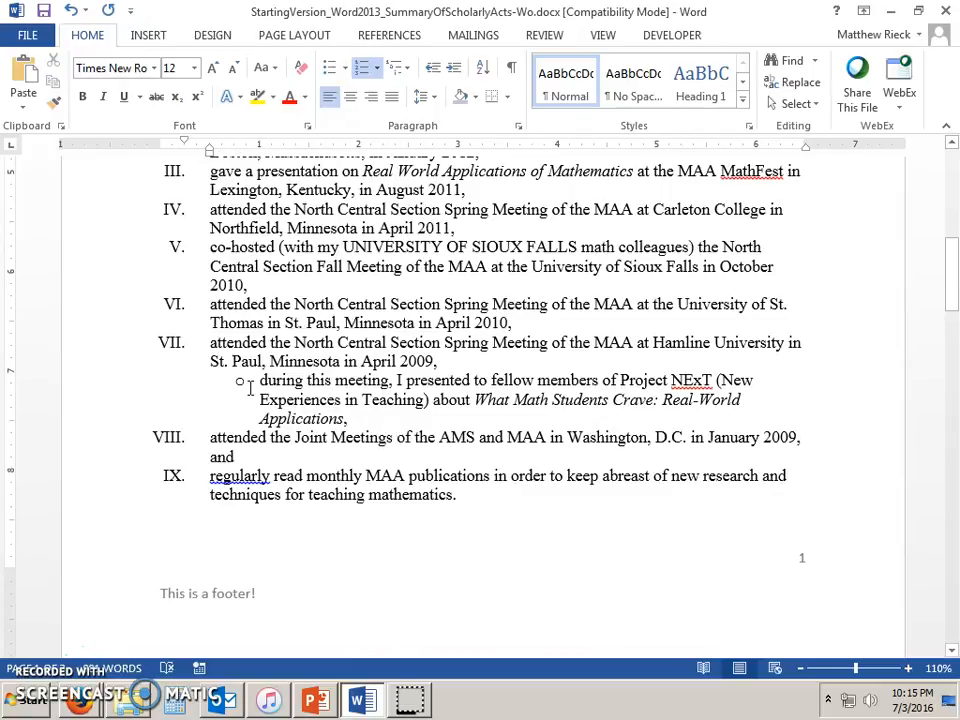
{"action": "left_click", "coordinate": [250, 389]}
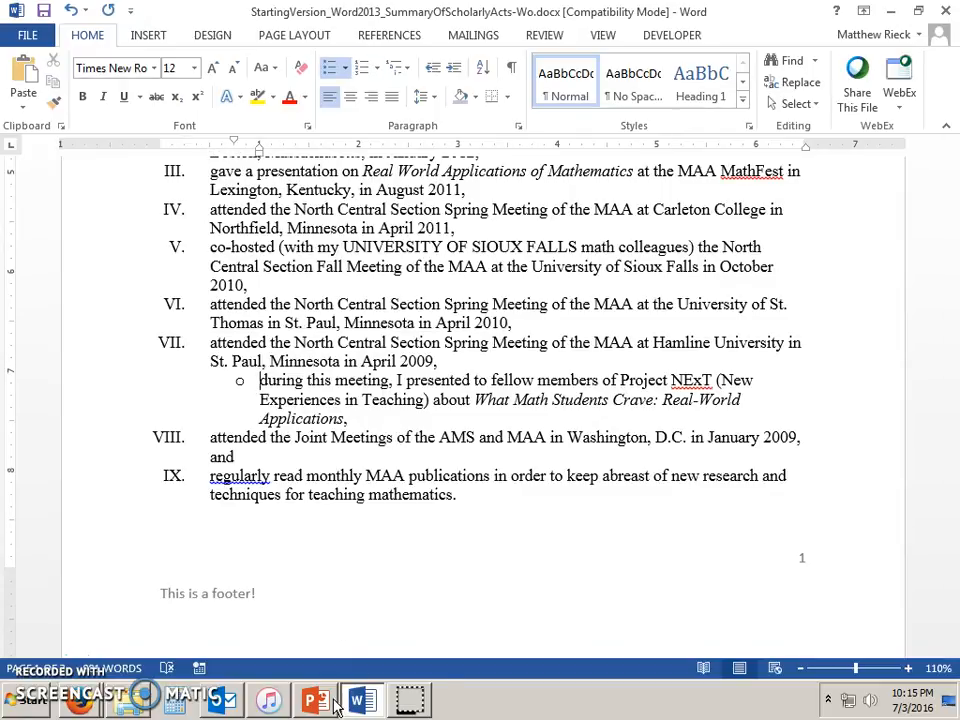
{"action": "key", "text": "alt+Tab"}
{"action": "key", "text": "alt+Tab"}
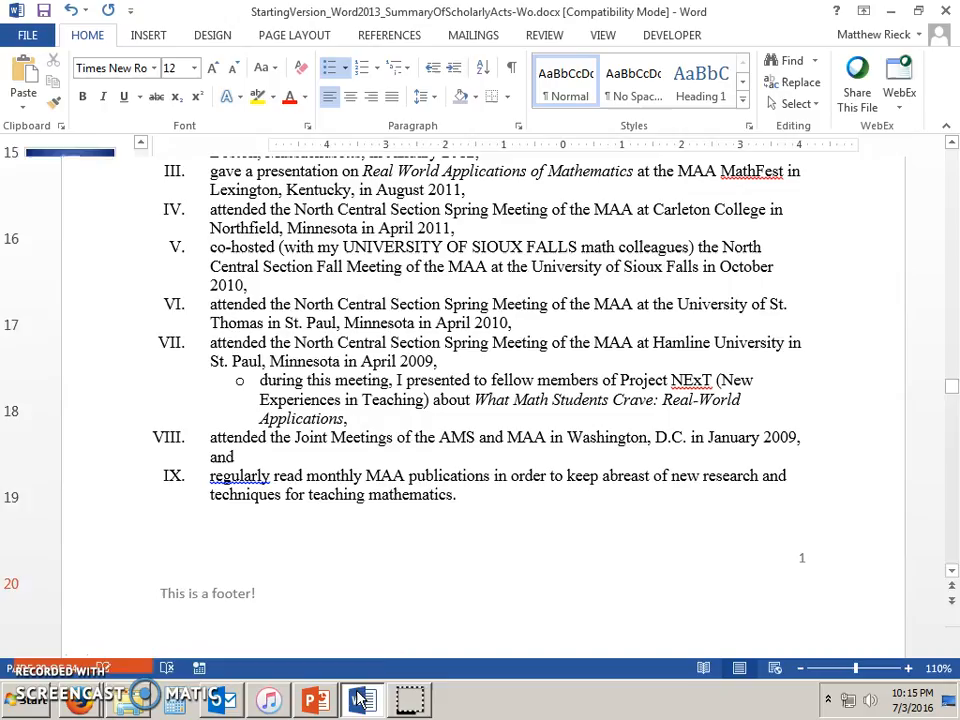
Remove the stray line breaks between "with ideas and" and "methods to enhance my teaching and research" on the second page
{"action": "scroll", "coordinate": [484, 510], "scroll_direction": "down", "scroll_amount": 10}
{"action": "scroll", "coordinate": [484, 510], "scroll_direction": "down", "scroll_amount": 2}
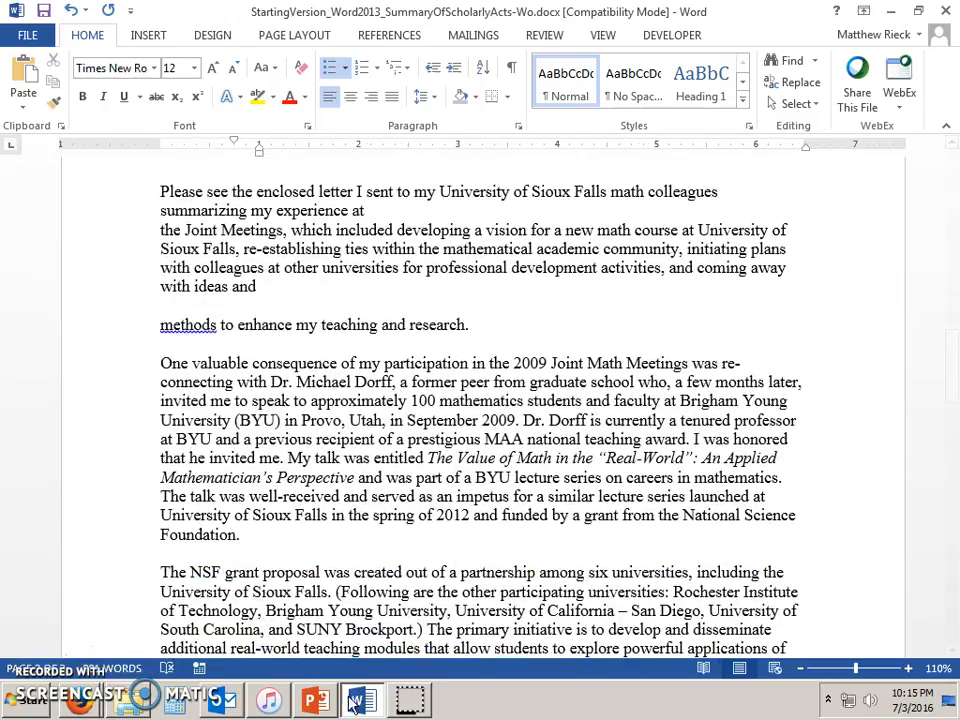
{"action": "left_click", "coordinate": [171, 294]}
{"action": "left_click", "coordinate": [173, 313]}
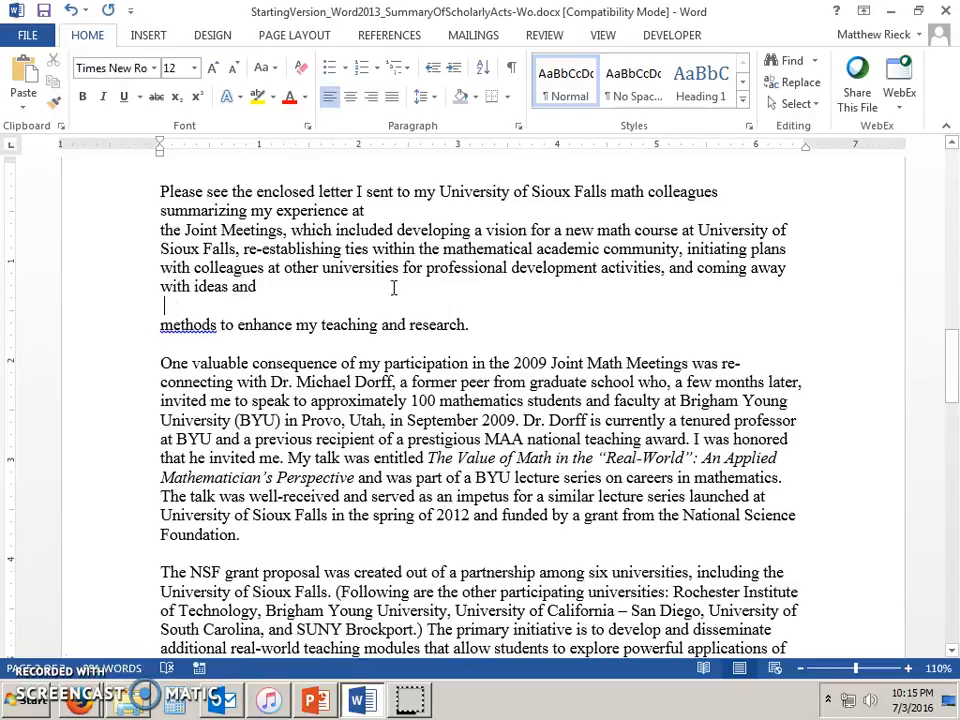
{"action": "key", "text": "BackSpace"}
{"action": "key", "text": "BackSpace"}
{"action": "type", "text": "d"}
{"action": "key", "text": "Delete"}
{"action": "scroll", "coordinate": [505, 300], "scroll_direction": "down", "scroll_amount": 1}
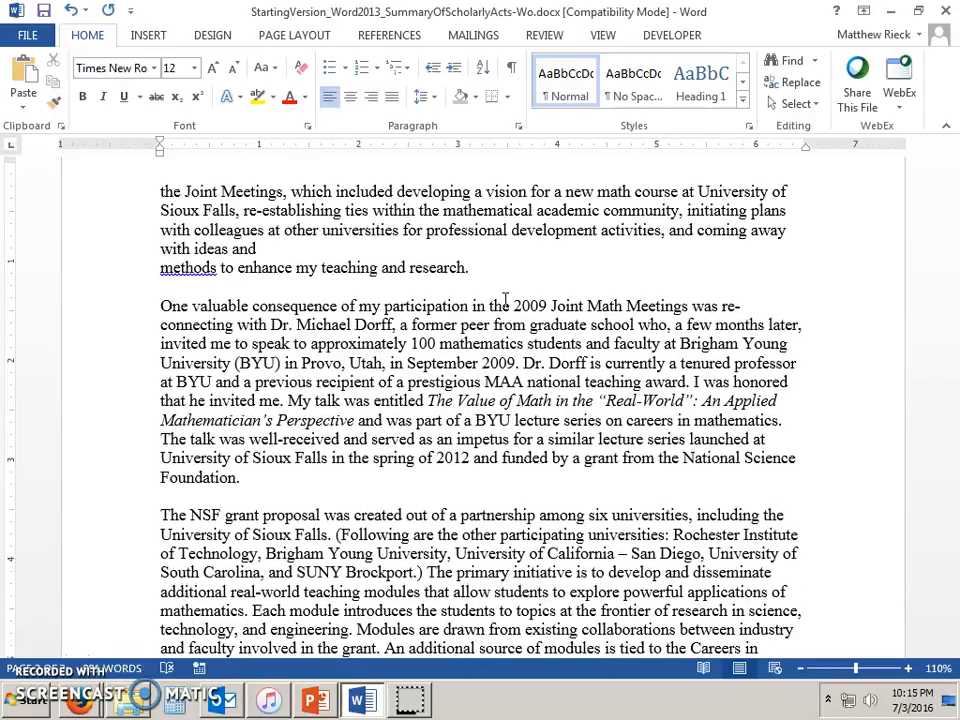
{"action": "key", "text": "Delete"}
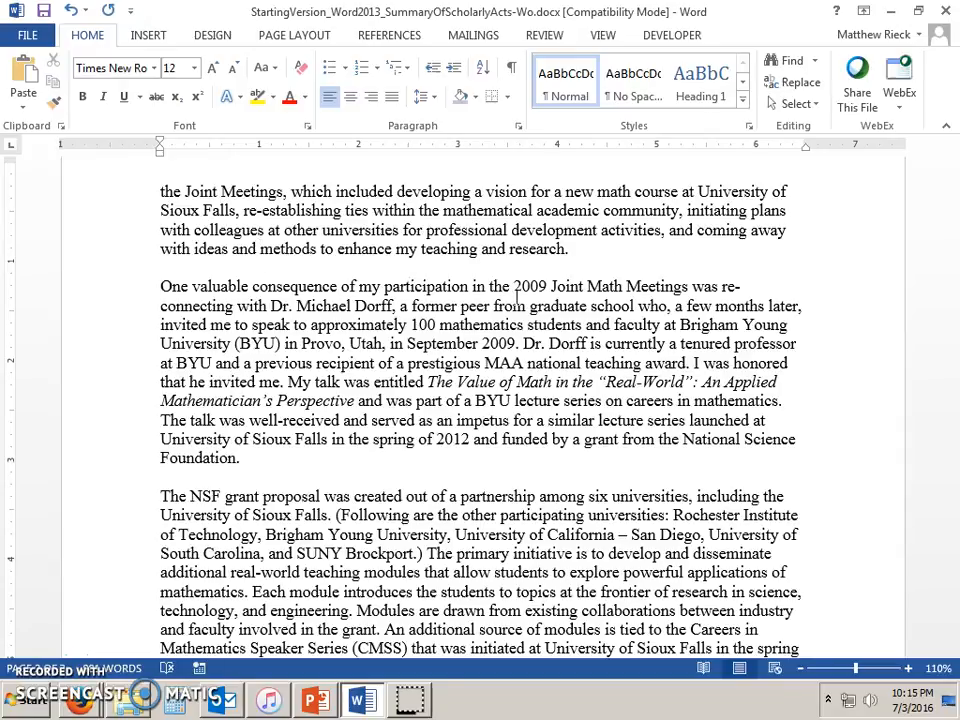
Switch to PowerPoint, advance to the Columns slide, and return to the Summary document in Word
{"action": "left_click", "coordinate": [309, 703]}
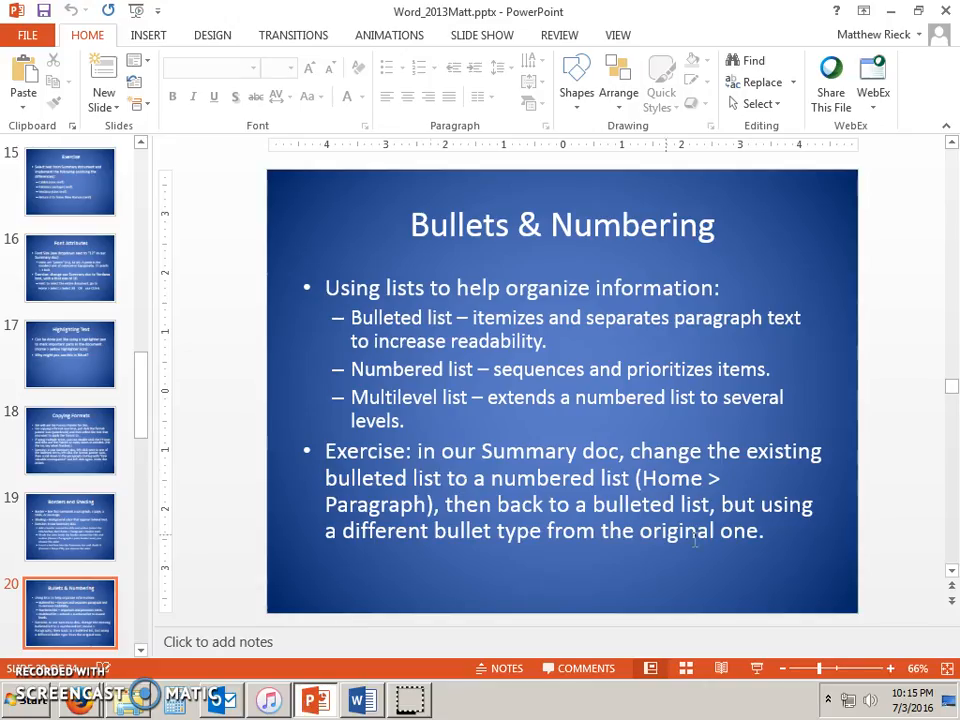
{"action": "key", "text": "Page_Down"}
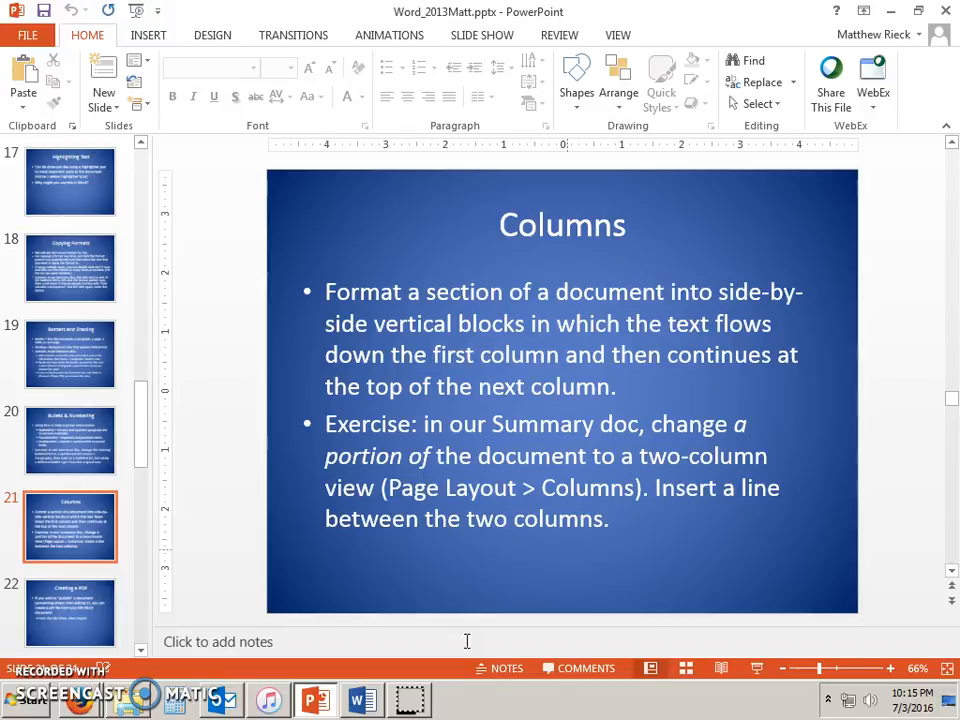
{"action": "left_click", "coordinate": [358, 700]}
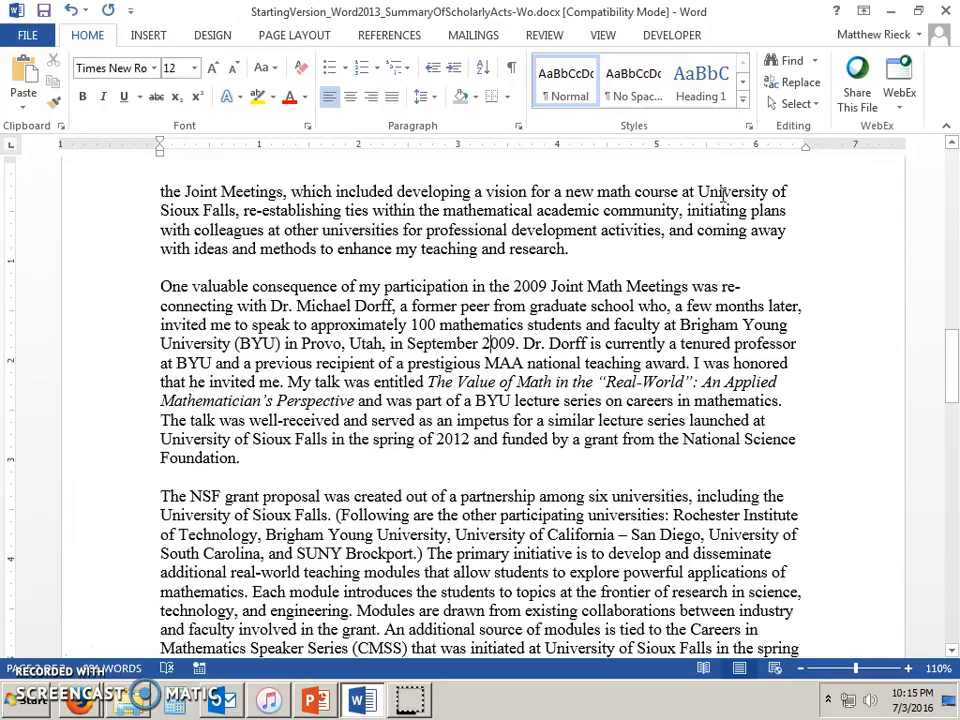
Format the Summary document in two columns with a line between them
{"action": "left_click", "coordinate": [298, 38]}
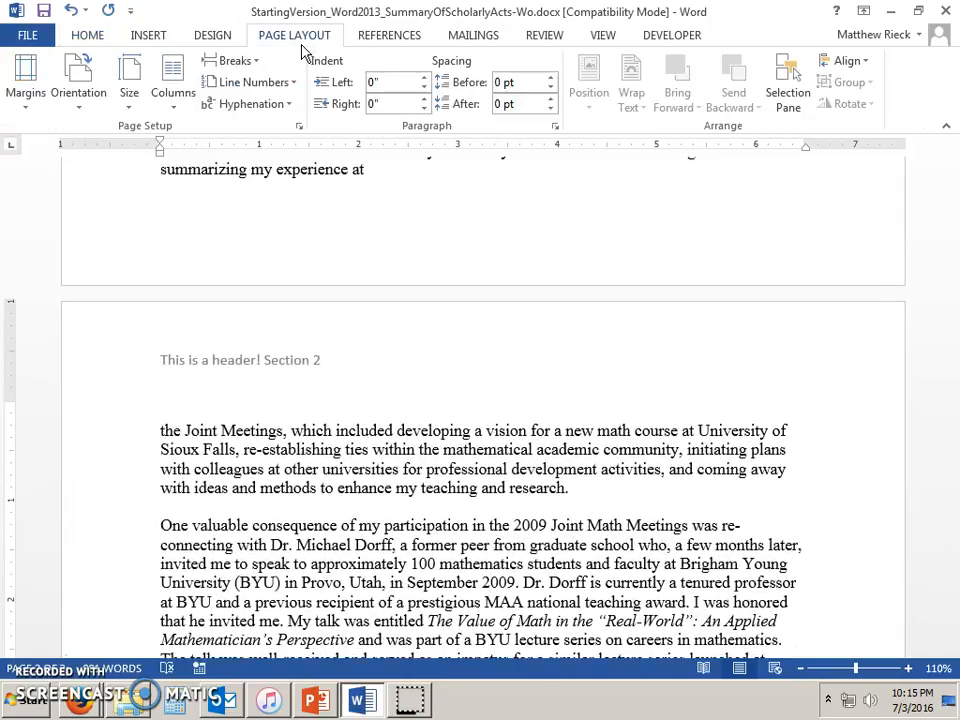
{"action": "left_click", "coordinate": [163, 93]}
{"action": "left_click", "coordinate": [163, 93]}
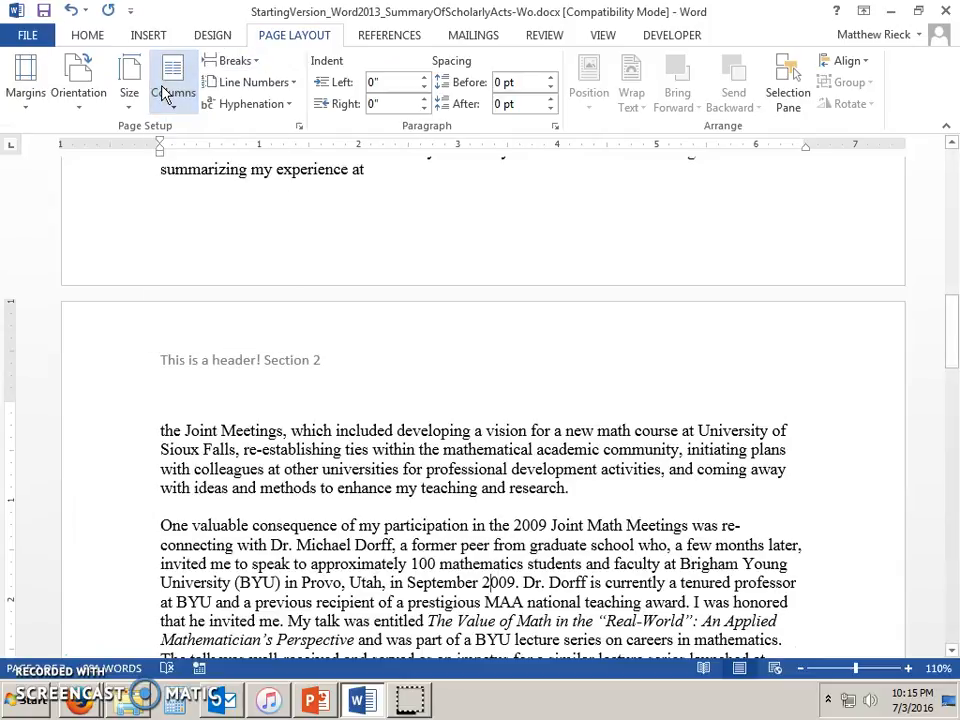
{"action": "scroll", "coordinate": [500, 310], "scroll_direction": "up", "scroll_amount": 14}
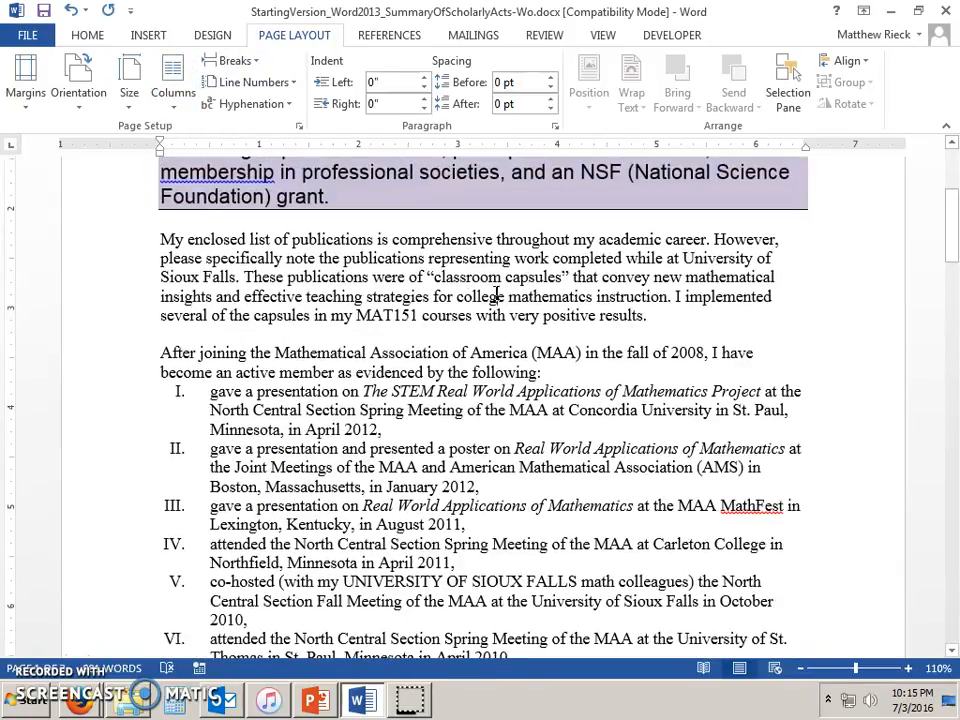
{"action": "scroll", "coordinate": [167, 111], "scroll_direction": "up", "scroll_amount": 1}
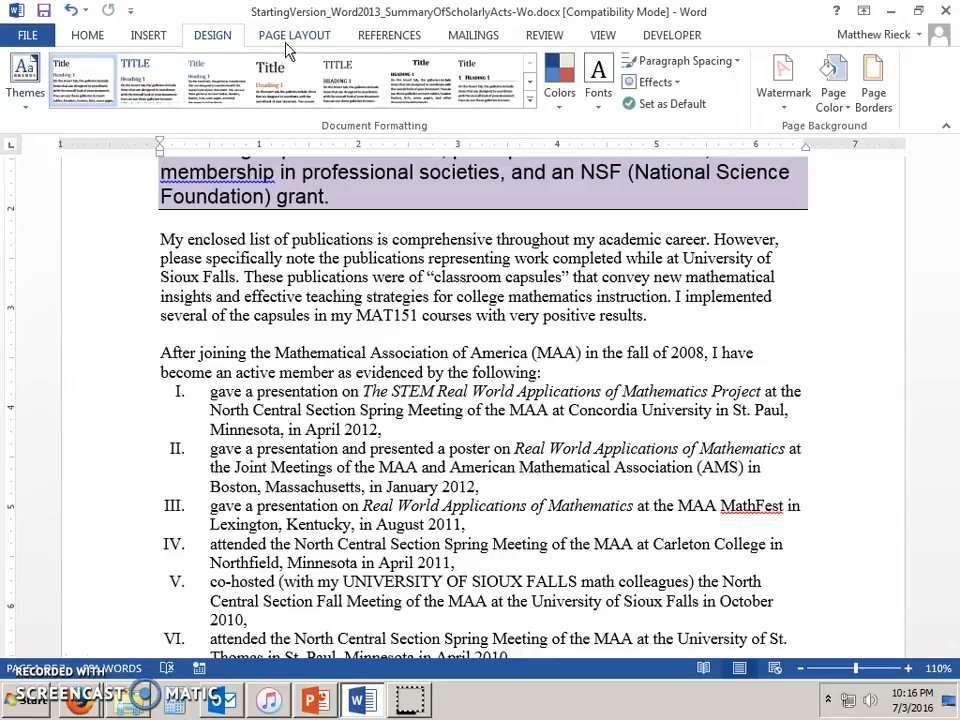
{"action": "scroll", "coordinate": [210, 38], "scroll_direction": "down", "scroll_amount": 1}
{"action": "left_click", "coordinate": [172, 75]}
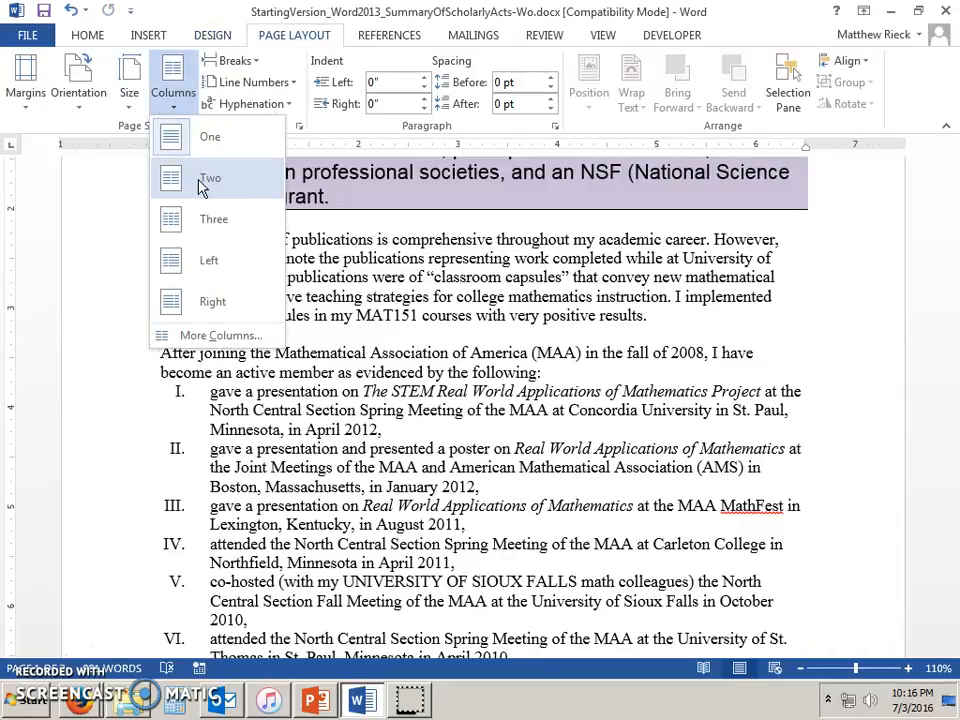
{"action": "left_click", "coordinate": [221, 335]}
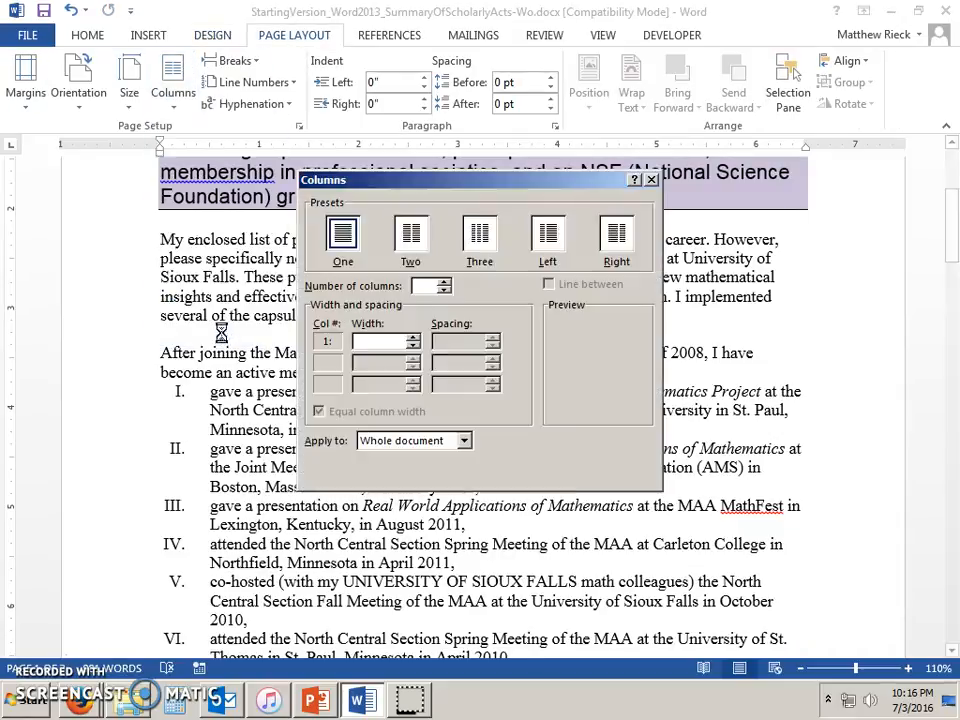
{"action": "left_click", "coordinate": [420, 247]}
{"action": "left_click", "coordinate": [549, 284]}
{"action": "left_click", "coordinate": [540, 471]}
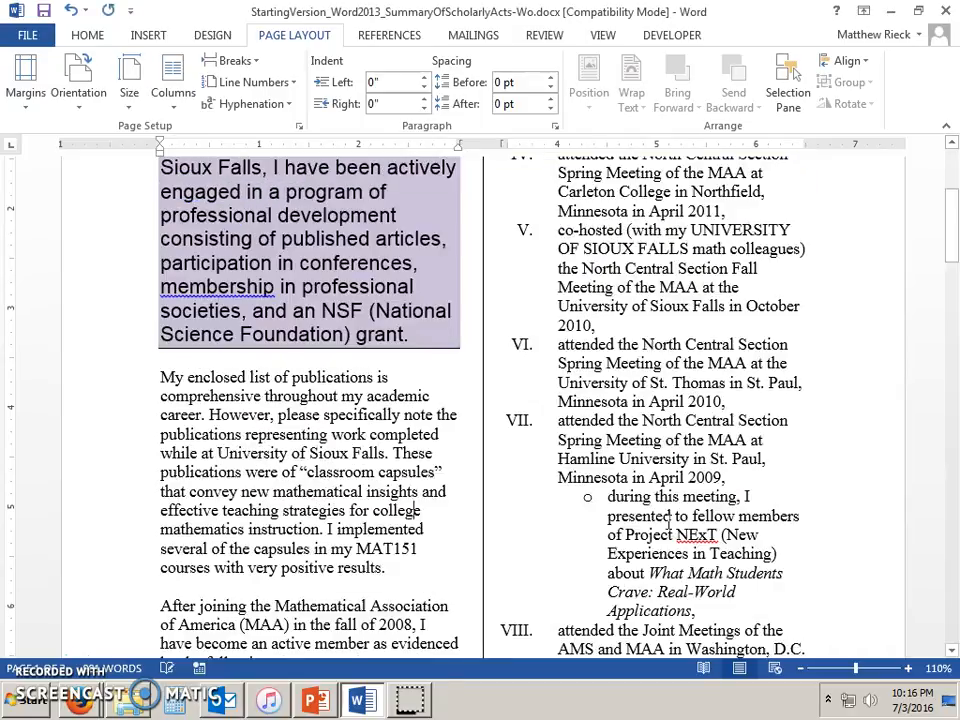
Return the document to one column and insert a continuous section break after the author's name line
{"action": "scroll", "coordinate": [525, 373], "scroll_direction": "up", "scroll_amount": 5}
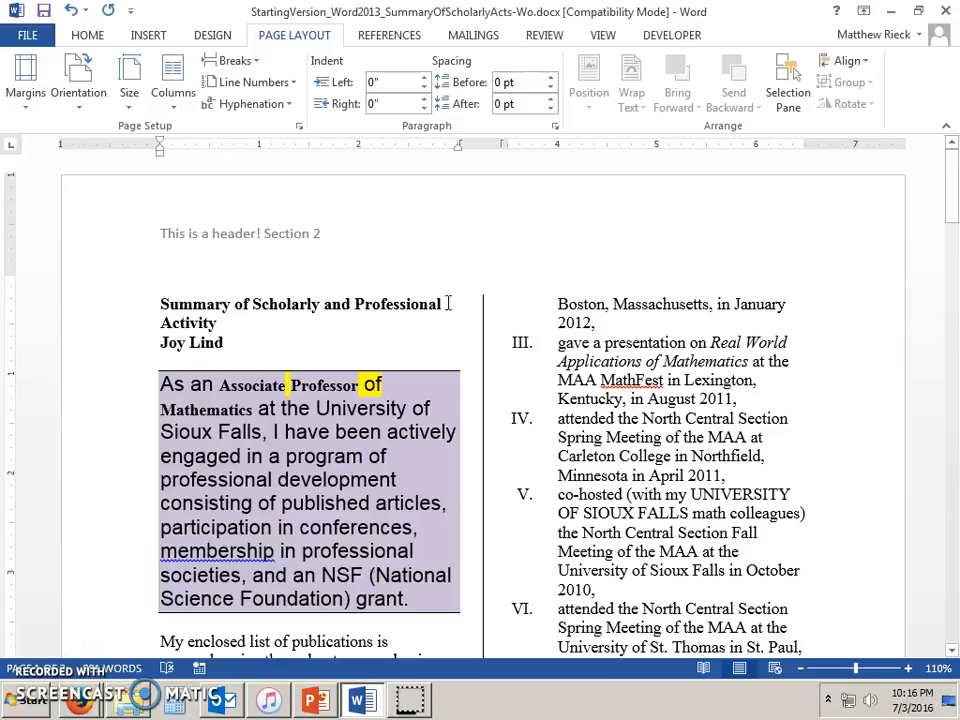
{"action": "left_click", "coordinate": [175, 114]}
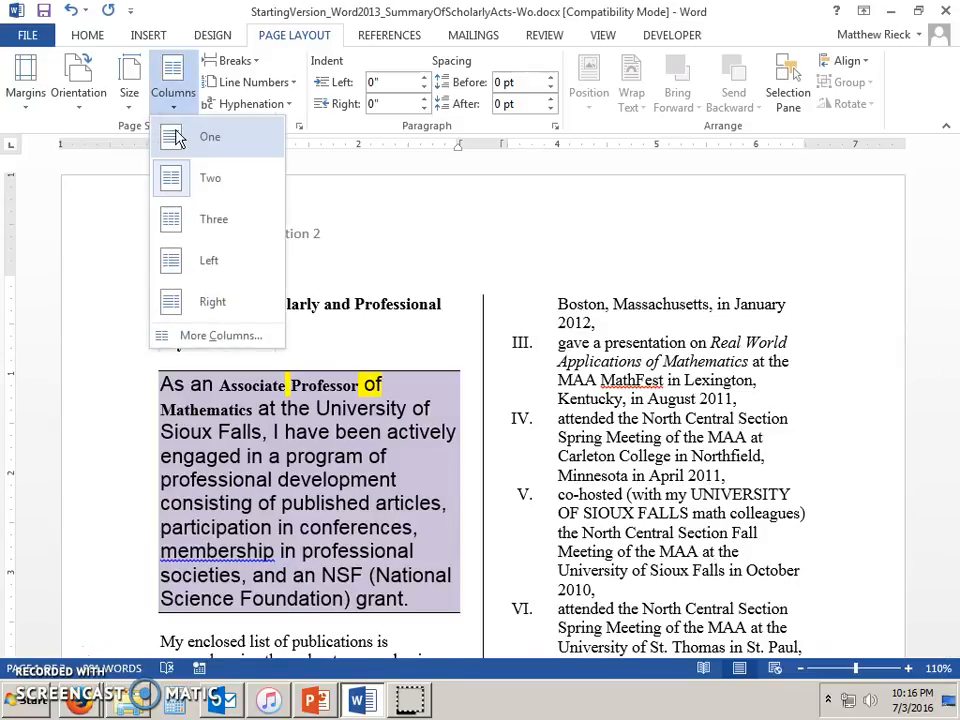
{"action": "left_click", "coordinate": [165, 136]}
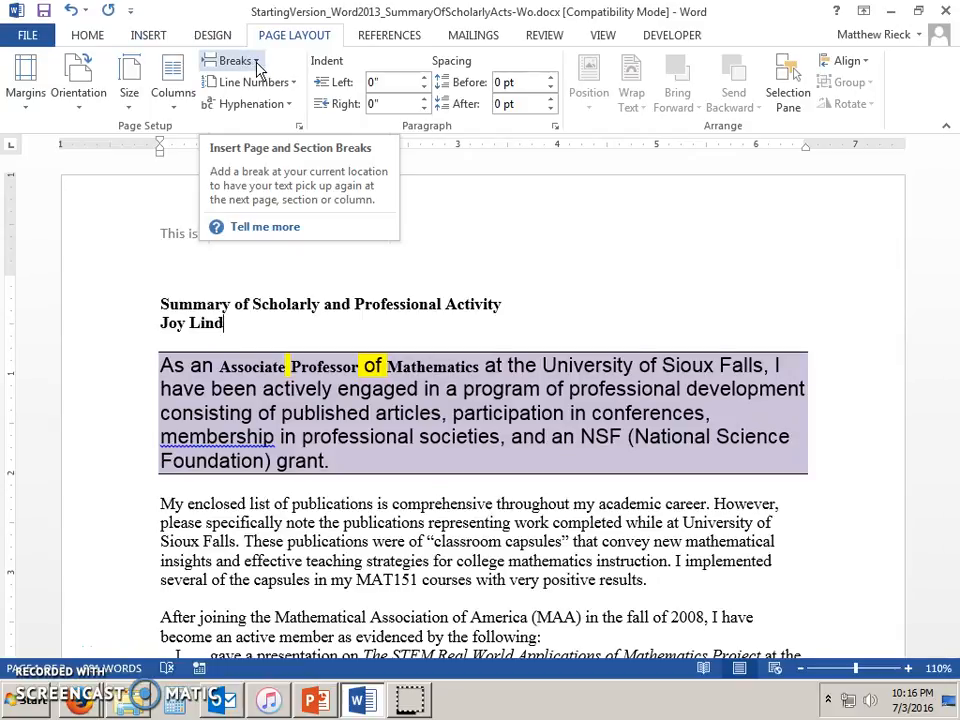
{"action": "left_click", "coordinate": [235, 61]}
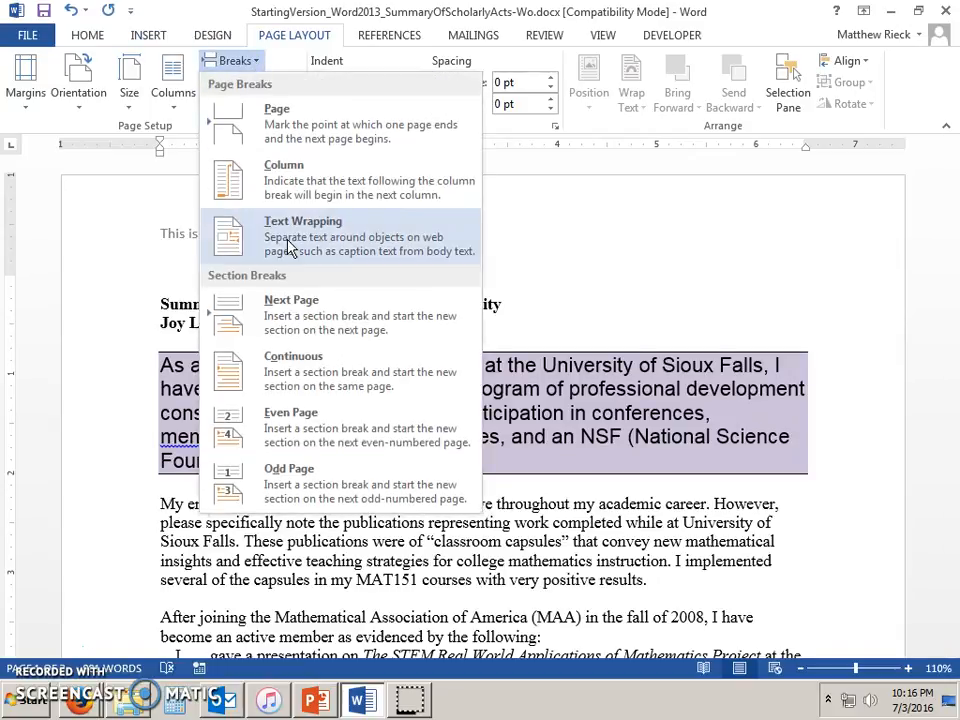
{"action": "left_click", "coordinate": [327, 375]}
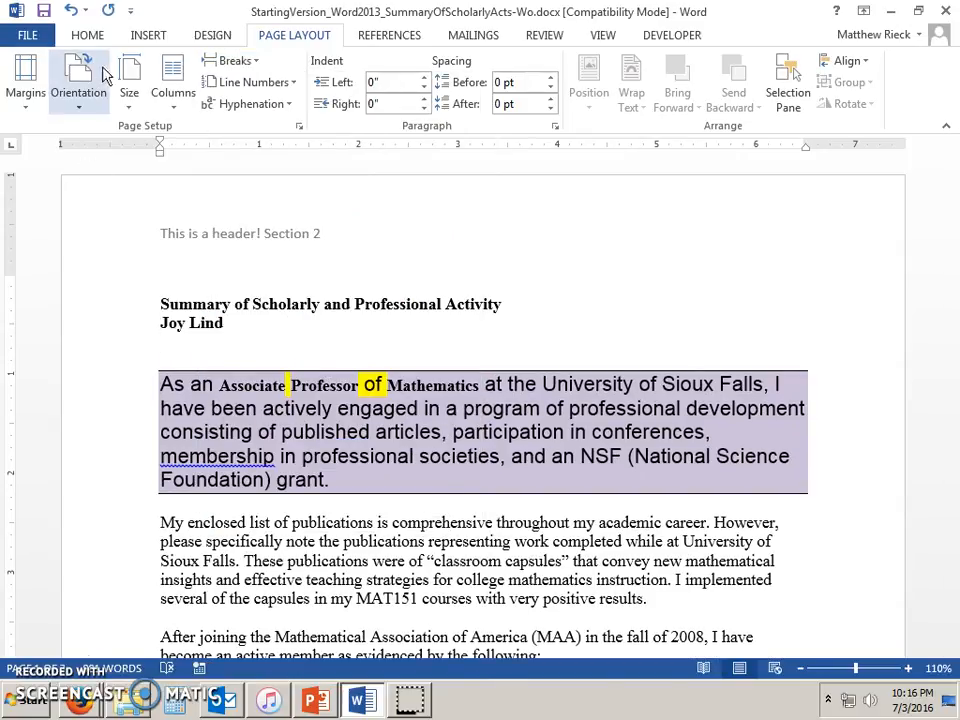
Set the section below the title and author lines to two columns, and check the title section's column setting
{"action": "left_click", "coordinate": [176, 85]}
{"action": "left_click", "coordinate": [200, 180]}
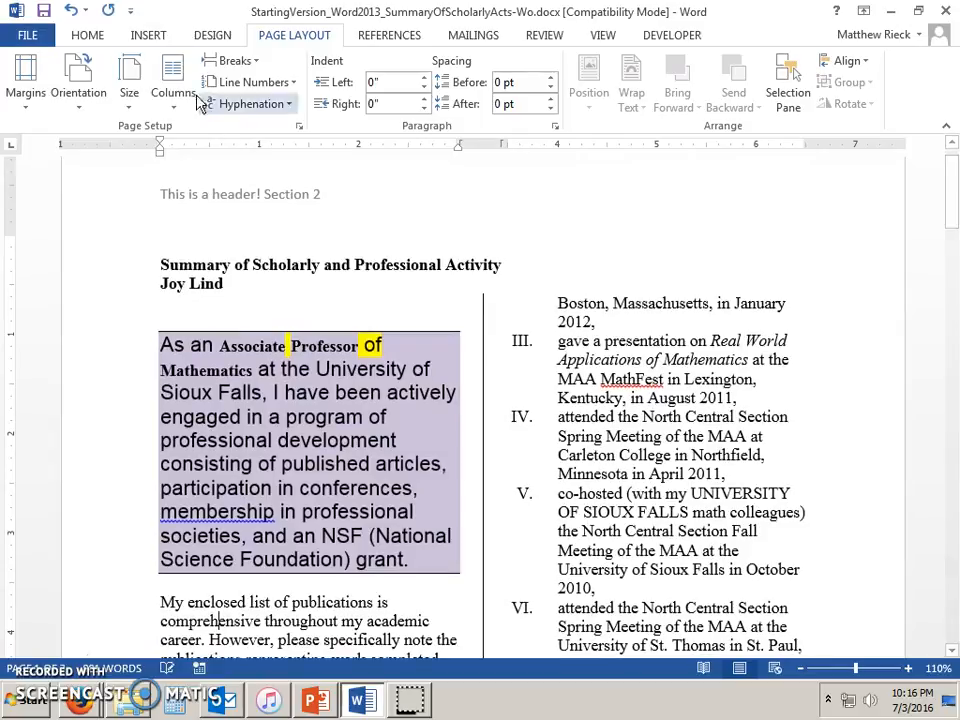
{"action": "left_click", "coordinate": [315, 265]}
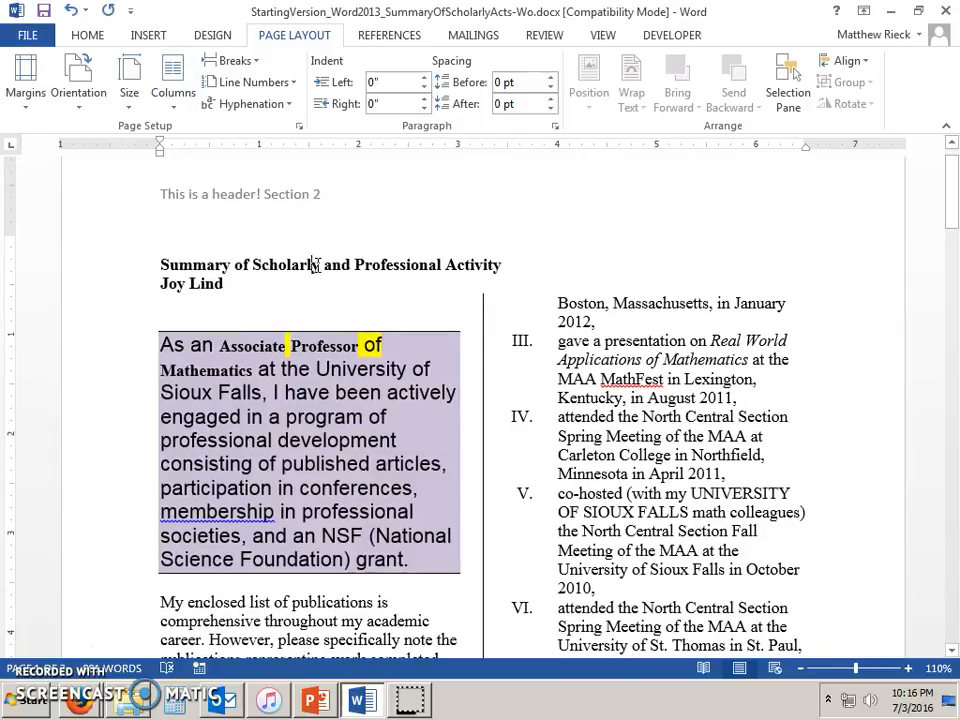
{"action": "left_click", "coordinate": [174, 88]}
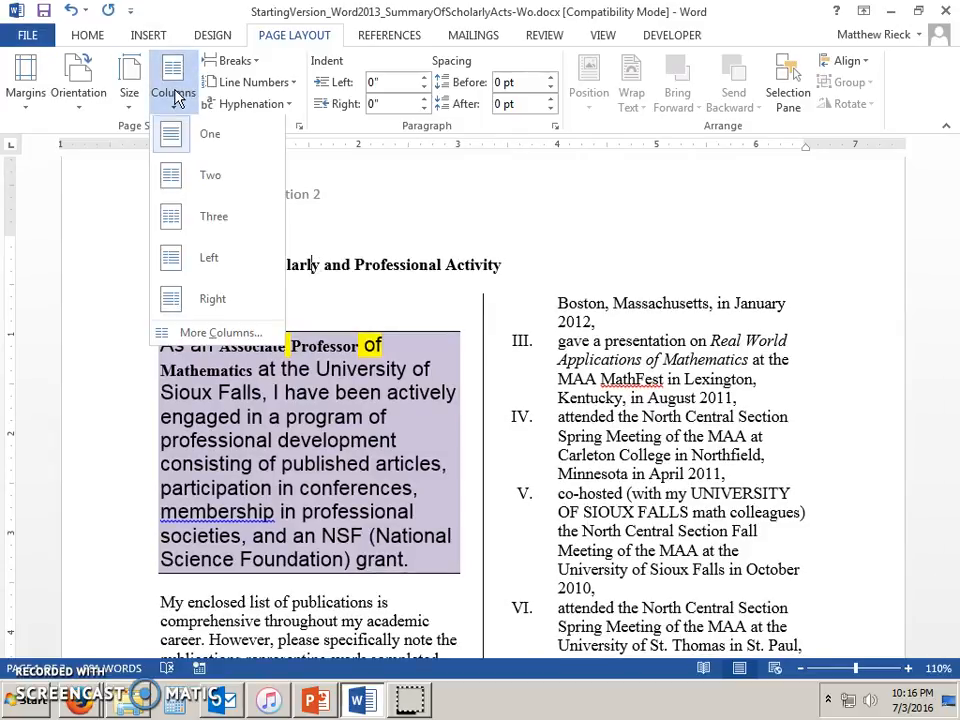
{"action": "left_click", "coordinate": [288, 264]}
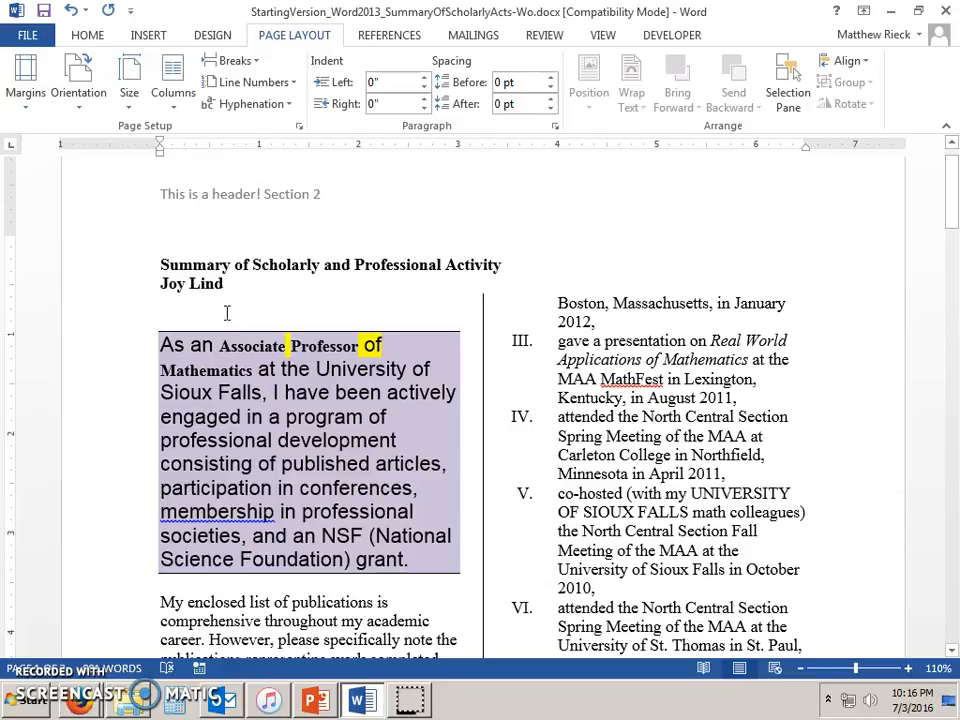
Open the second page's header and unlink it from the previous section's header
{"action": "scroll", "coordinate": [312, 385], "scroll_direction": "down", "scroll_amount": 15}
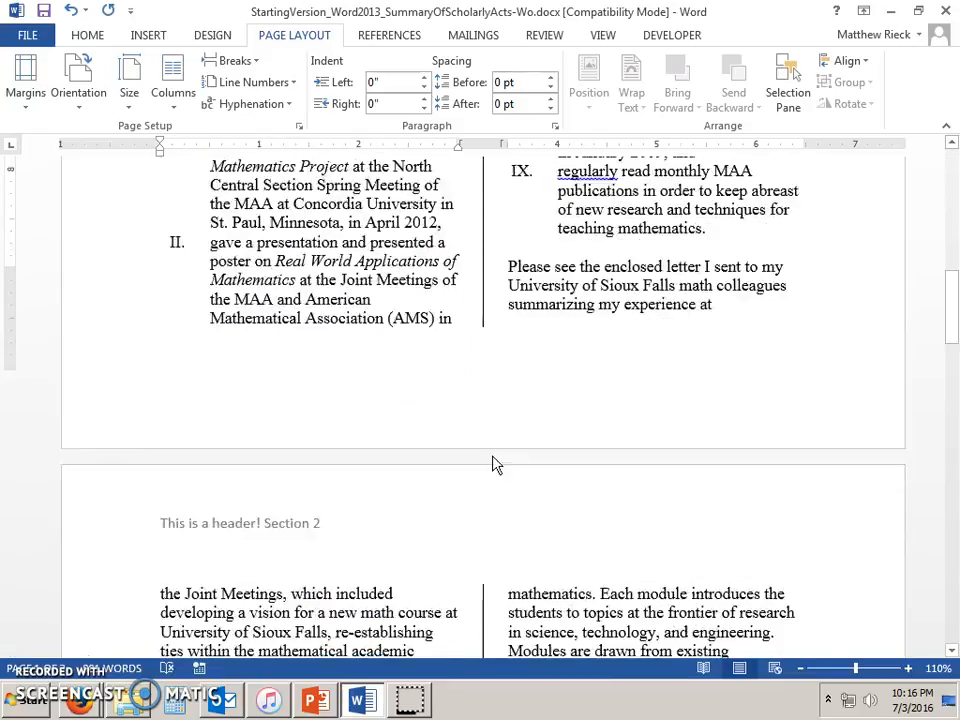
{"action": "scroll", "coordinate": [536, 468], "scroll_direction": "up", "scroll_amount": 15}
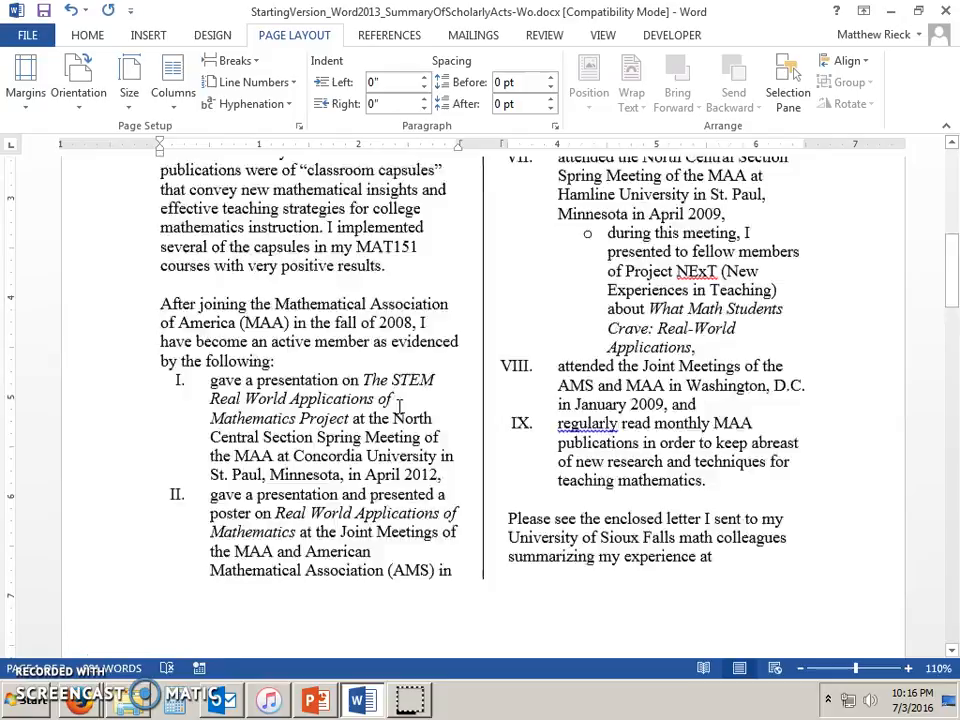
{"action": "scroll", "coordinate": [396, 416], "scroll_direction": "up", "scroll_amount": 5}
{"action": "scroll", "coordinate": [392, 420], "scroll_direction": "down", "scroll_amount": 15}
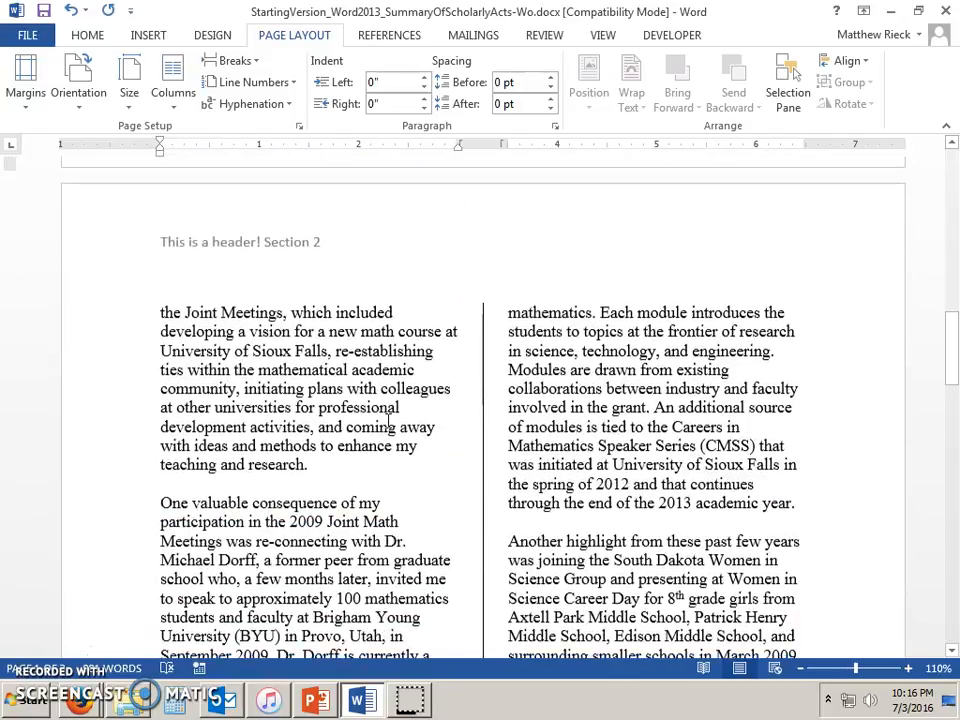
{"action": "double_click", "coordinate": [350, 257]}
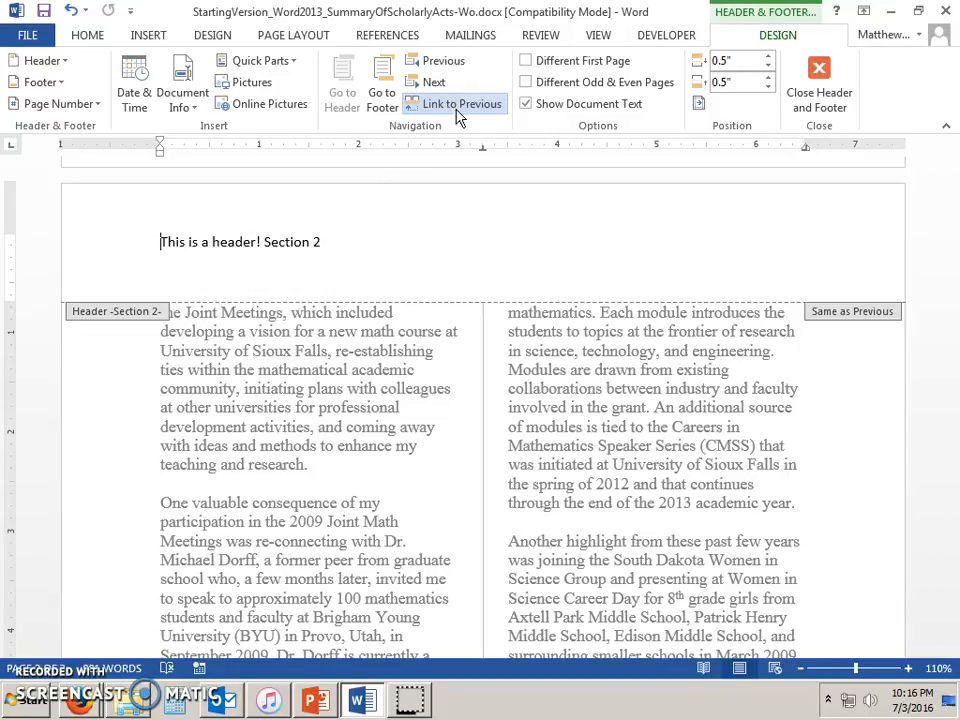
{"action": "left_click", "coordinate": [455, 106]}
Delete "Section 2" from the first section's header, close the header, and compare it with the second page's header
{"action": "scroll", "coordinate": [396, 300], "scroll_direction": "up", "scroll_amount": 15}
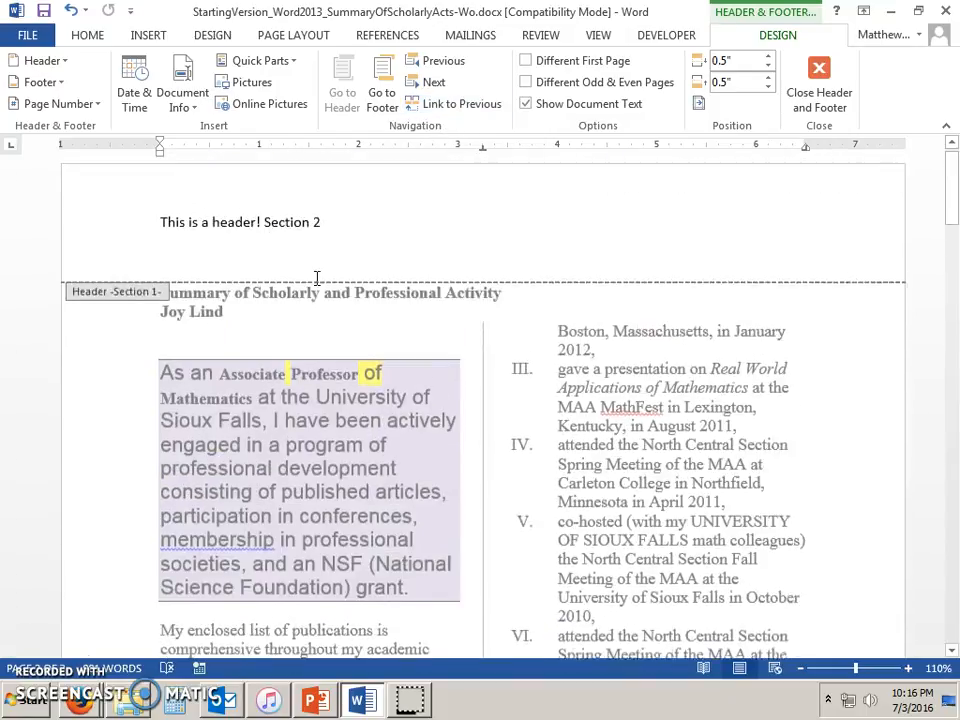
{"action": "left_click", "coordinate": [343, 240]}
{"action": "key", "text": "BackSpace"}
{"action": "key", "text": "BackSpace"}
{"action": "key", "text": "BackSpace"}
{"action": "key", "text": "BackSpace"}
{"action": "key", "text": "BackSpace"}
{"action": "key", "text": "BackSpace"}
{"action": "key", "text": "BackSpace"}
{"action": "key", "text": "BackSpace"}
{"action": "key", "text": "BackSpace"}
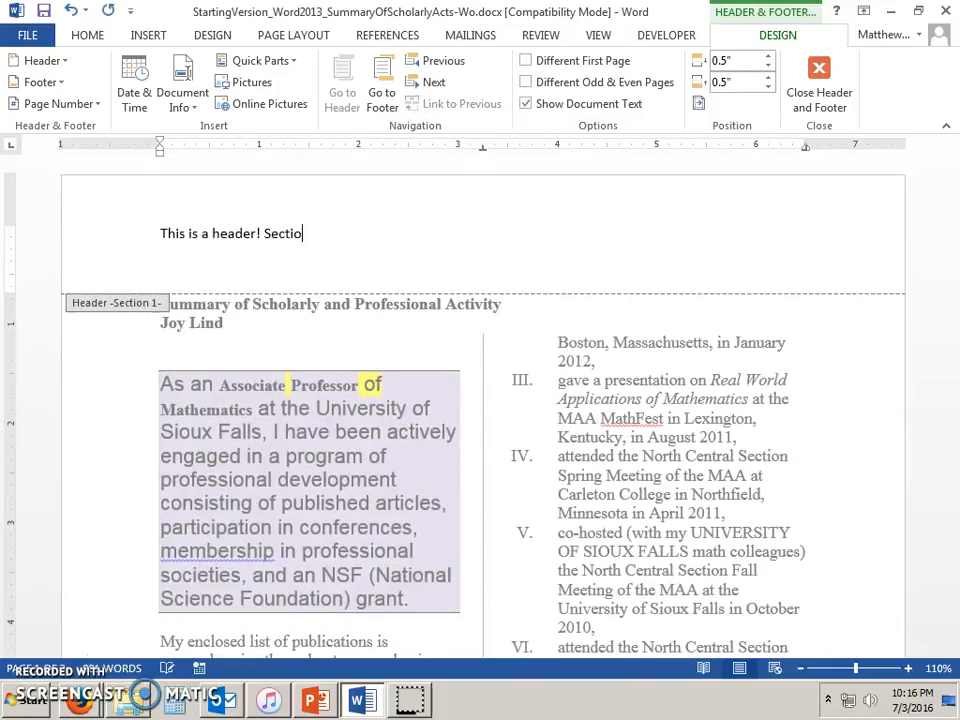
{"action": "double_click", "coordinate": [317, 349]}
{"action": "scroll", "coordinate": [549, 490], "scroll_direction": "down", "scroll_amount": 8}
{"action": "scroll", "coordinate": [549, 490], "scroll_direction": "down", "scroll_amount": 7}
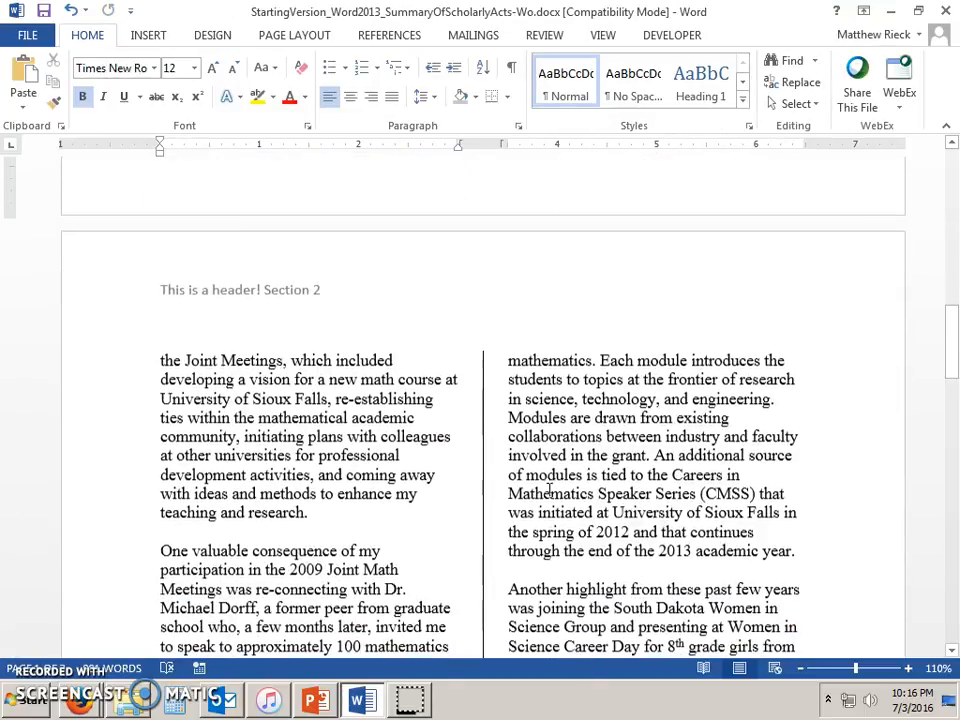
Switch to PowerPoint, advance to the Creating a PDF slide, and return to the Summary document in Word
{"action": "right_click", "coordinate": [315, 700]}
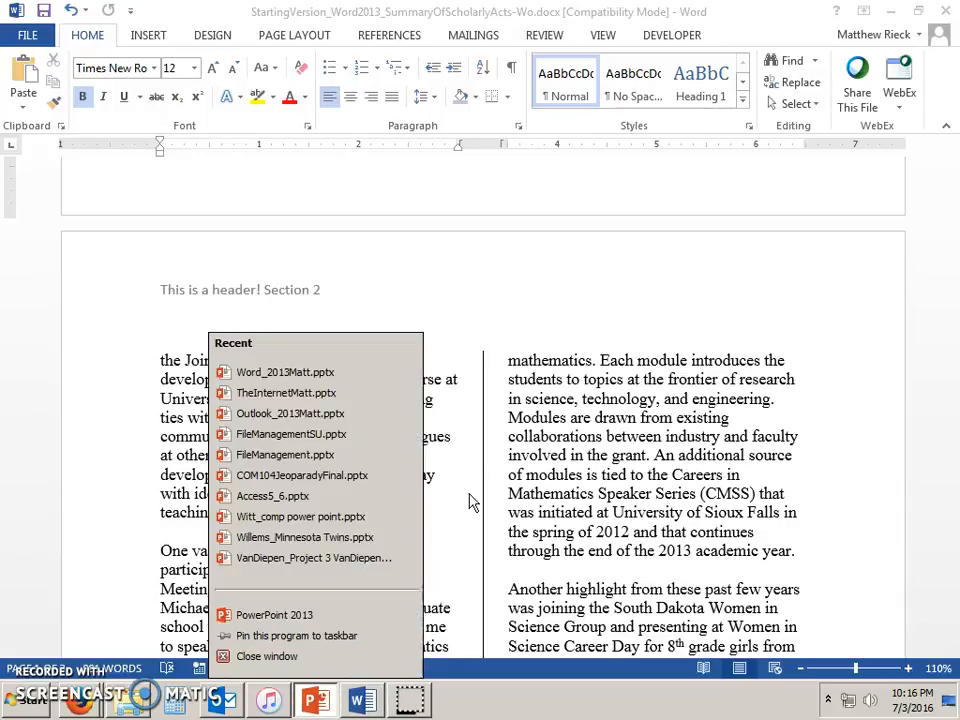
{"action": "left_click", "coordinate": [365, 698]}
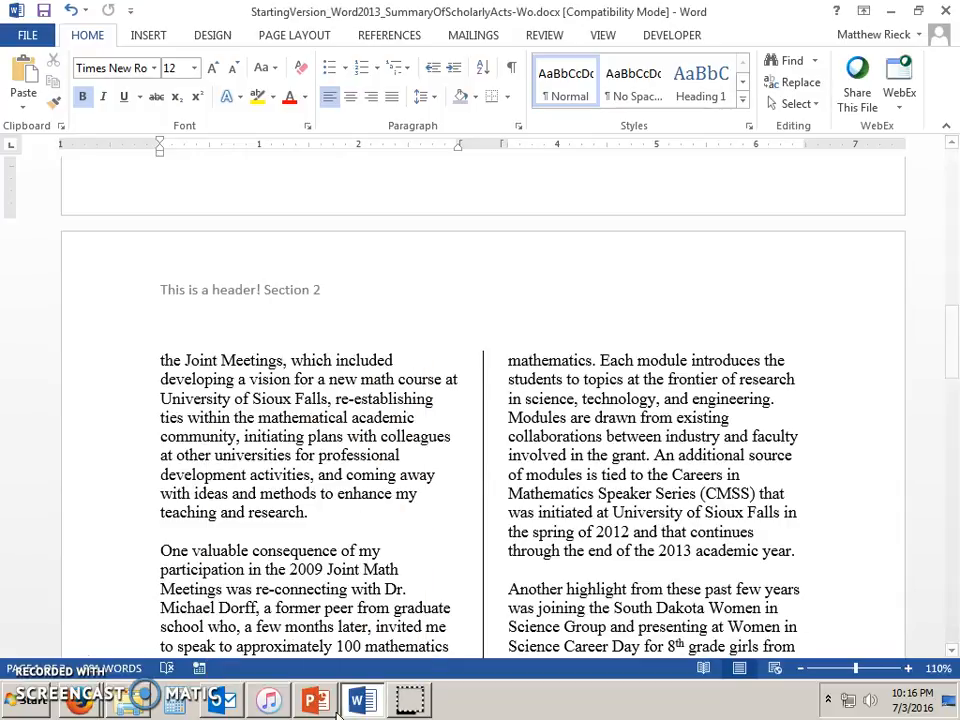
{"action": "key", "text": "alt+Tab"}
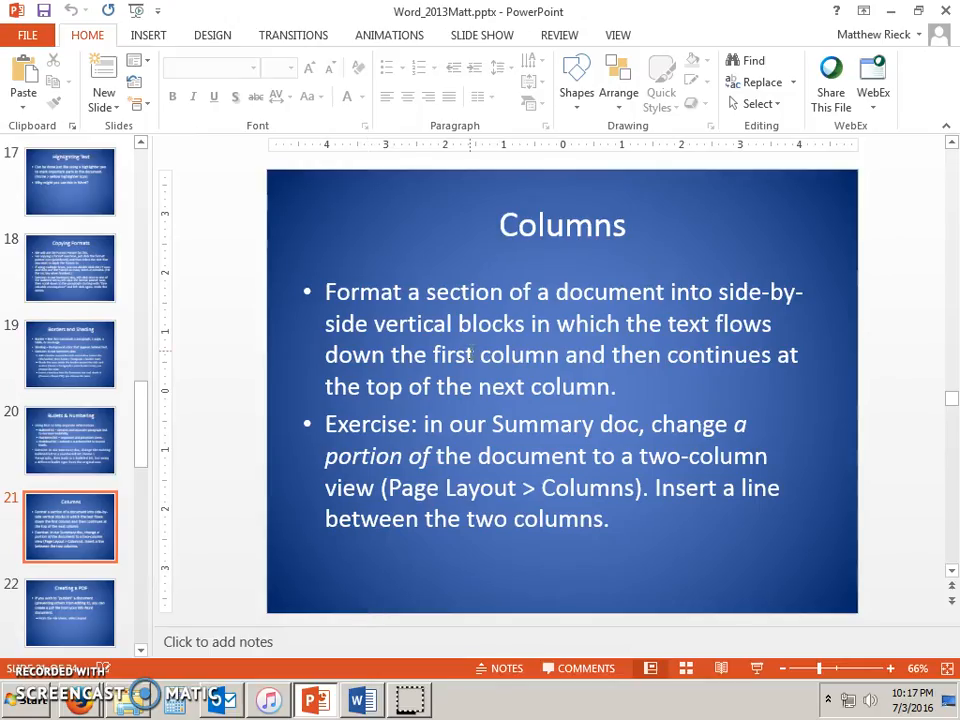
{"action": "scroll", "coordinate": [470, 354], "scroll_direction": "down", "scroll_amount": 1}
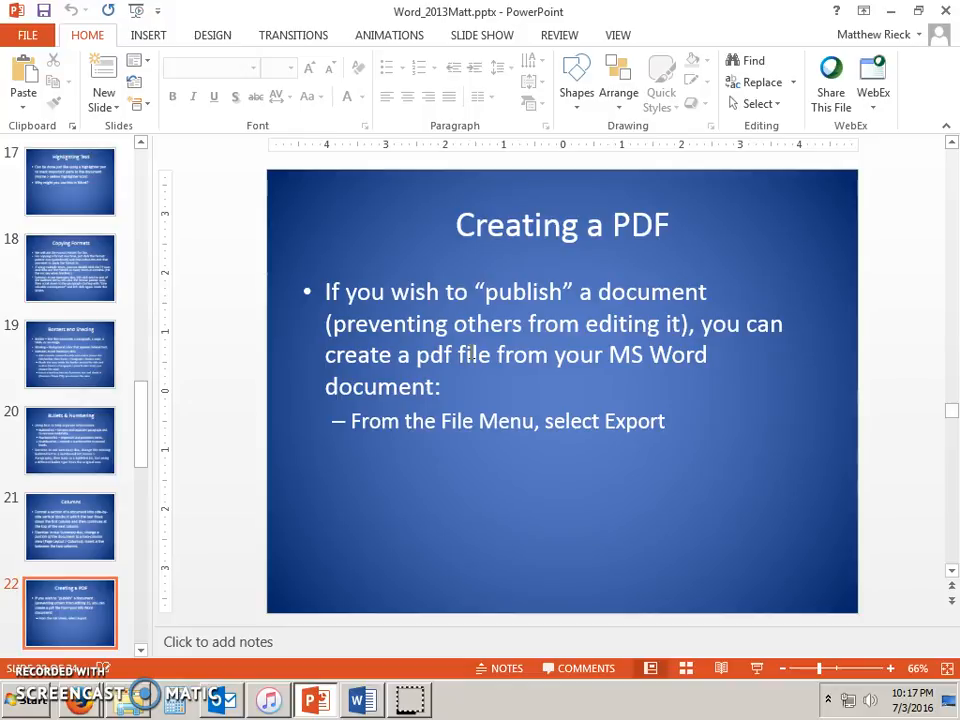
{"action": "left_click", "coordinate": [365, 701]}
Export the document to the Word folder as the PDF StartingVersion_Word2013_SummaryOfScholarlyActs-Wo.pdf, opening it after publishing
{"action": "scroll", "coordinate": [433, 459], "scroll_direction": "up", "scroll_amount": 10}
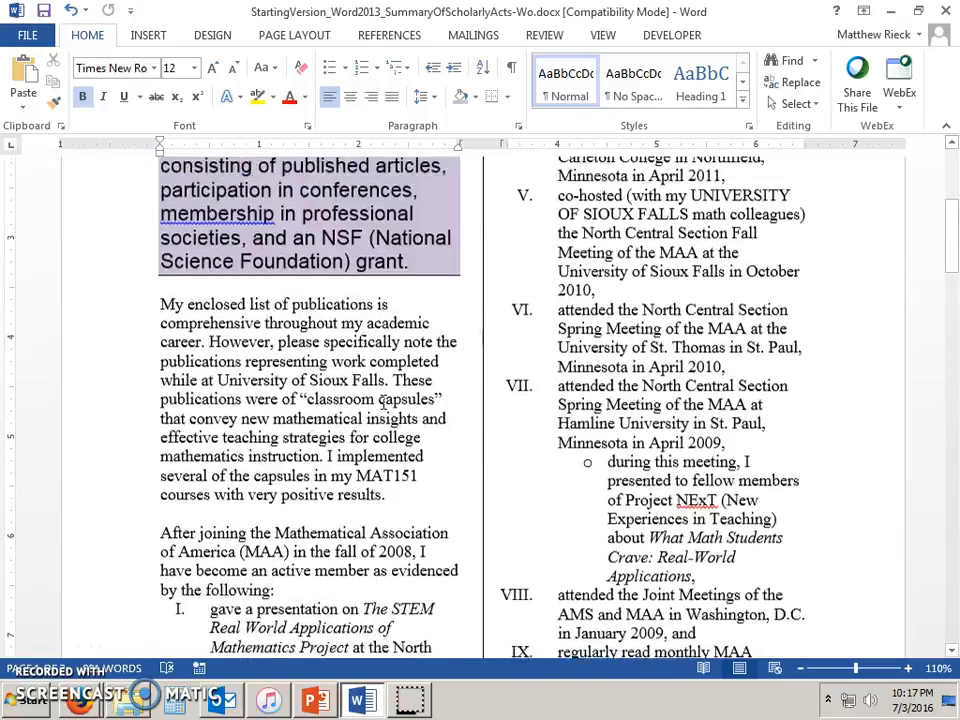
{"action": "scroll", "coordinate": [383, 401], "scroll_direction": "up", "scroll_amount": 5}
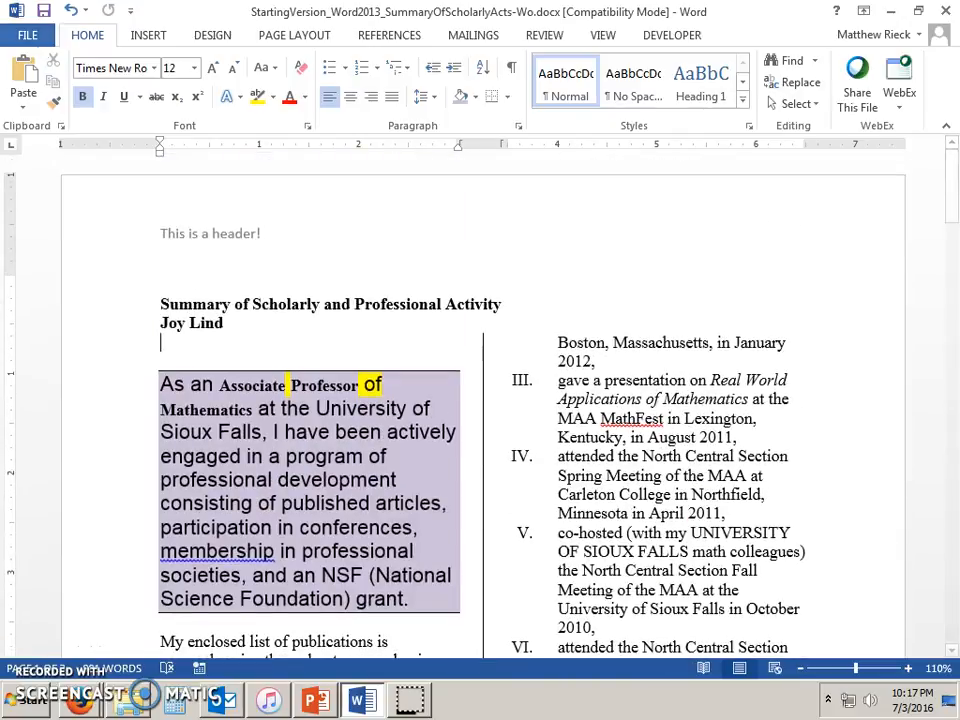
{"action": "left_click", "coordinate": [28, 40]}
{"action": "left_click", "coordinate": [70, 330]}
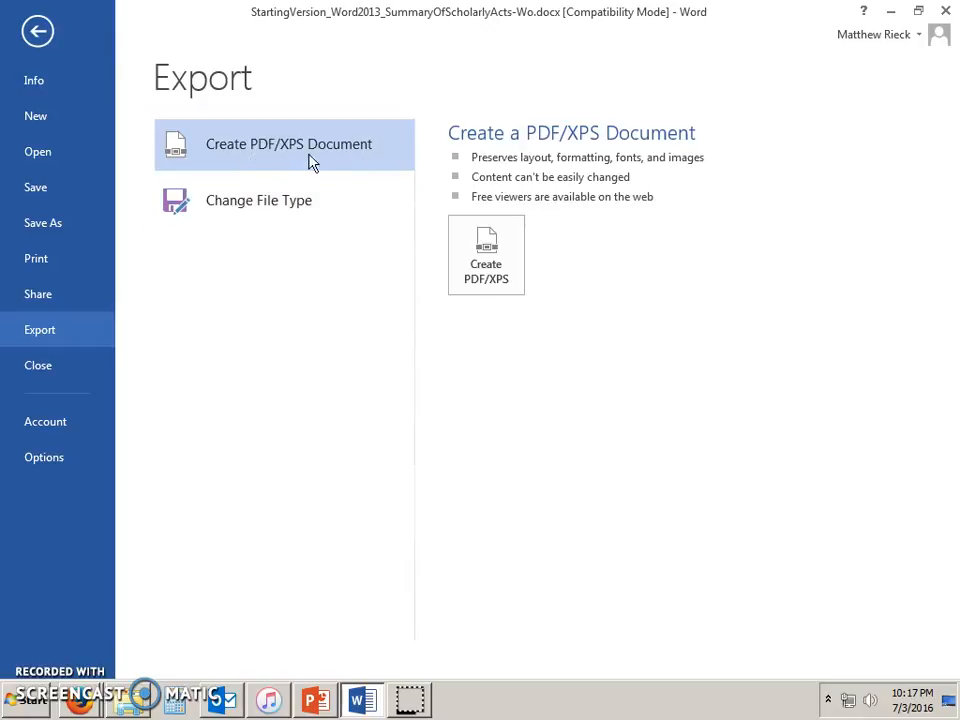
{"action": "left_click", "coordinate": [483, 278]}
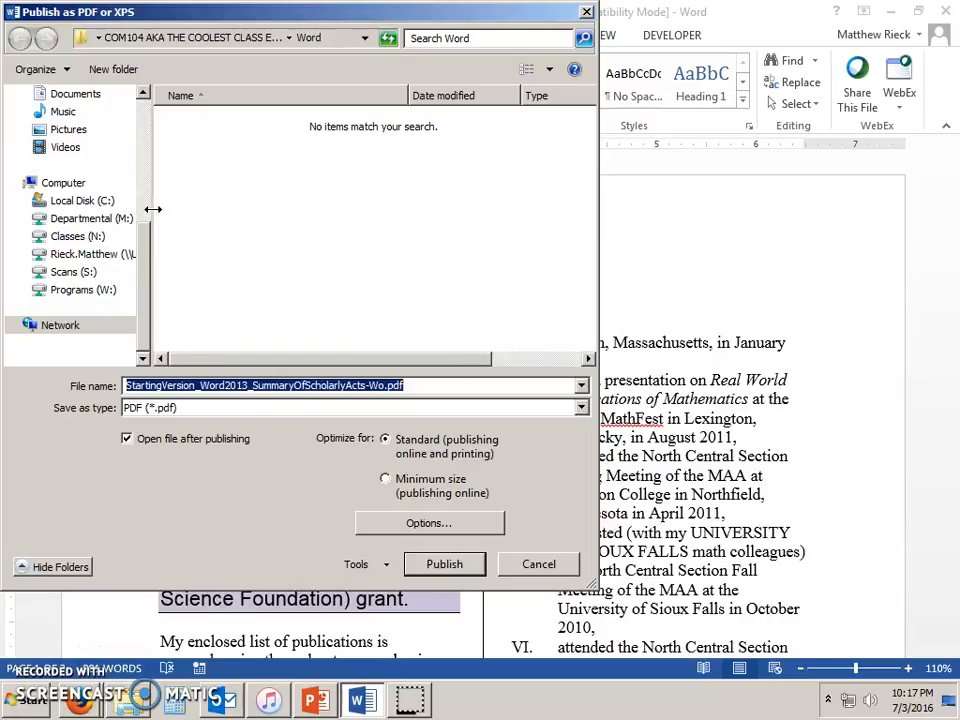
{"action": "left_click_drag", "start_coordinate": [144, 259], "coordinate": [154, 133]}
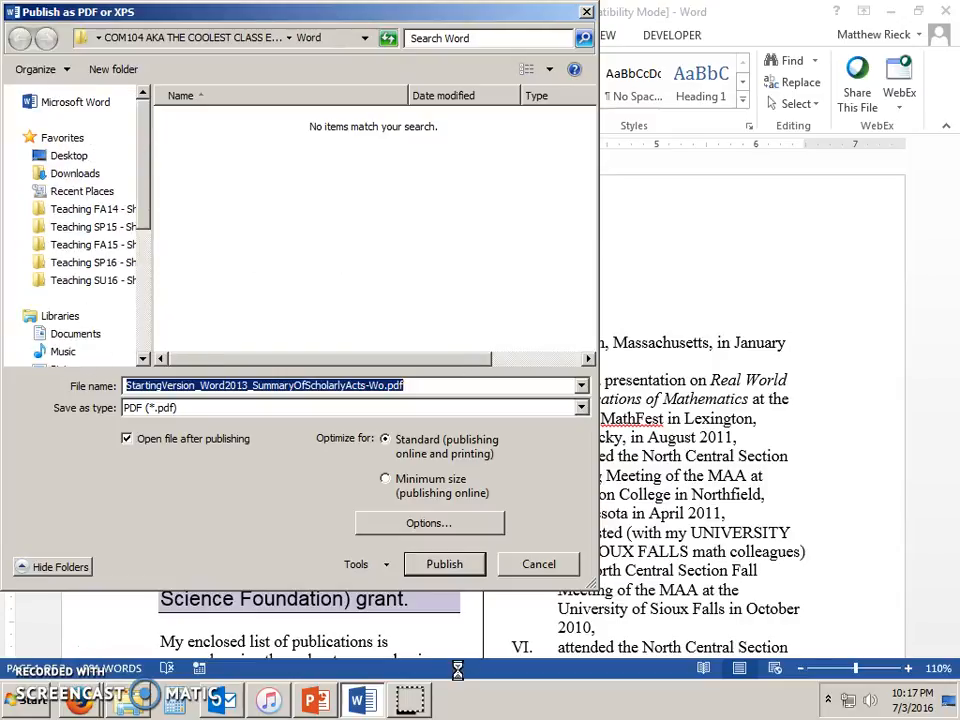
{"action": "left_click", "coordinate": [445, 565]}
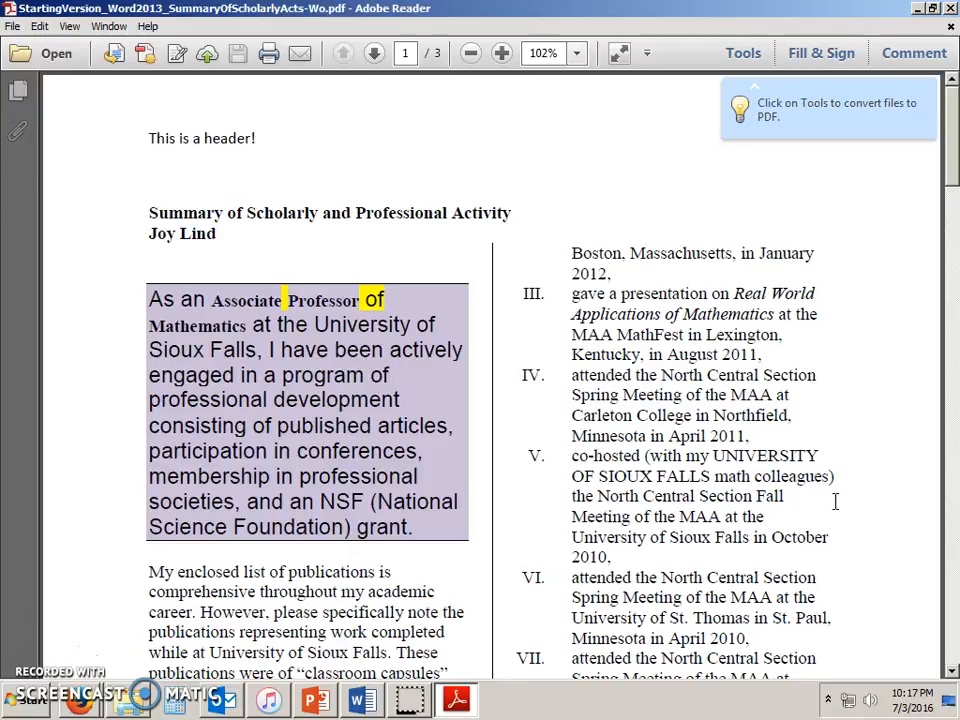
Look over the first page of the published PDF in Adobe Reader
{"action": "scroll", "coordinate": [551, 497], "scroll_direction": "down", "scroll_amount": 3}
{"action": "scroll", "coordinate": [450, 428], "scroll_direction": "up", "scroll_amount": 3}
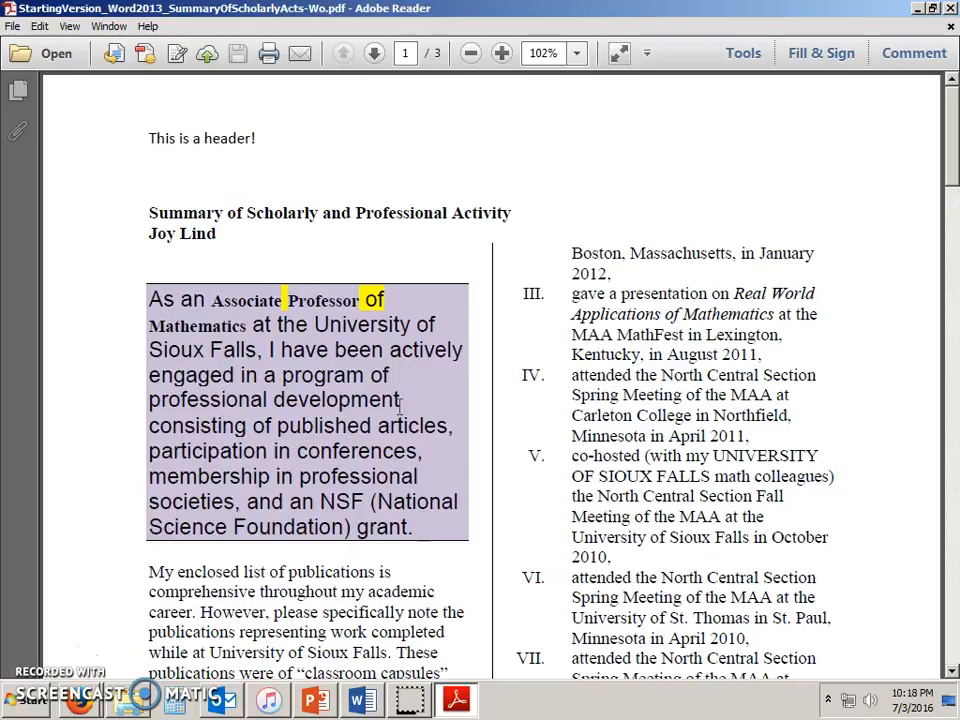
{"action": "mouse_move", "coordinate": [340, 691]}
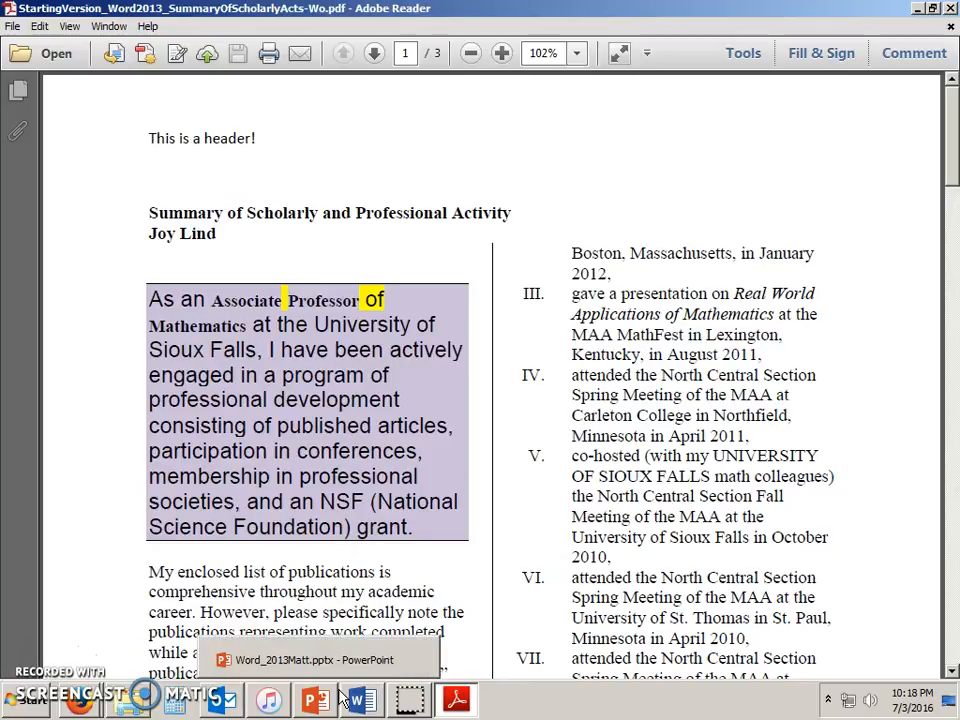
Close the published PDF, advance the PowerPoint lesson to the Text Alignment slide, and return to the Summary document in Word
{"action": "left_click", "coordinate": [949, 9]}
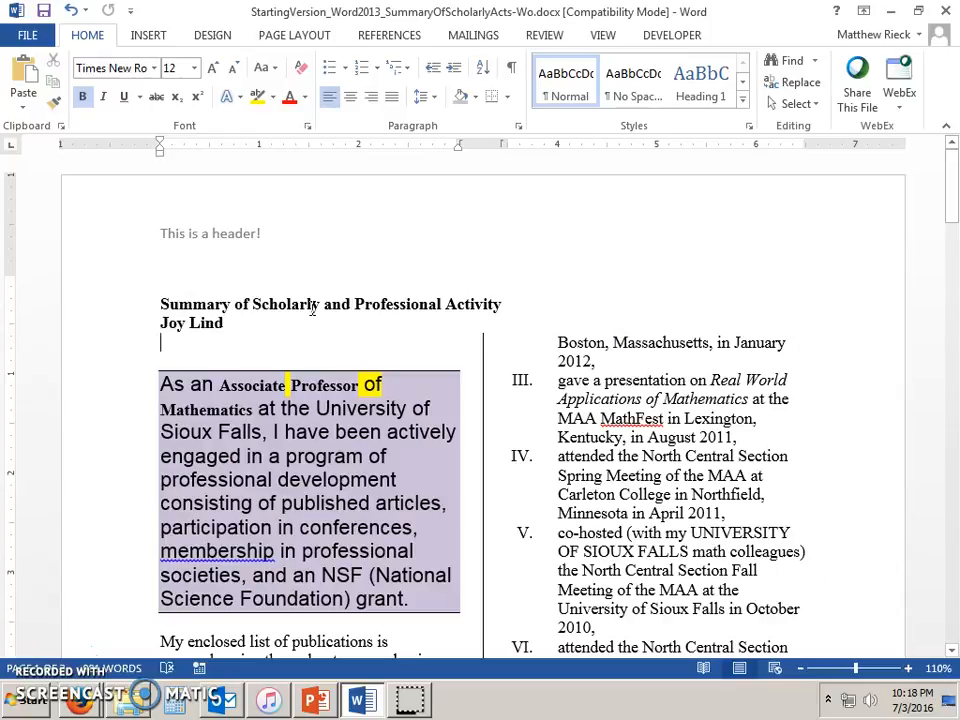
{"action": "left_click", "coordinate": [313, 703]}
{"action": "key", "text": "Page_Down"}
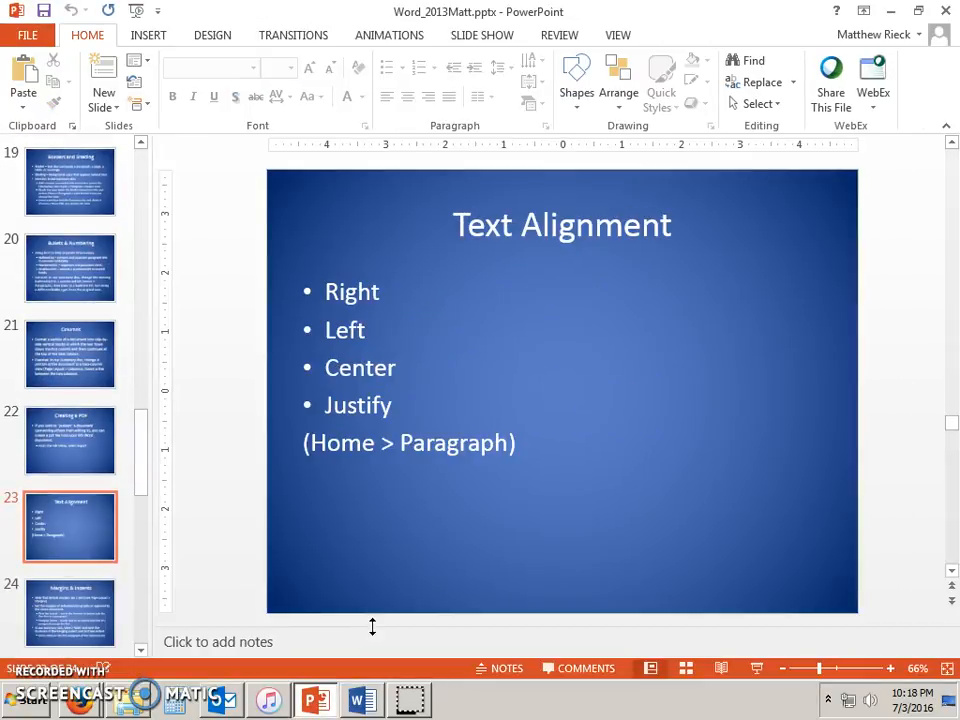
{"action": "left_click", "coordinate": [362, 700]}
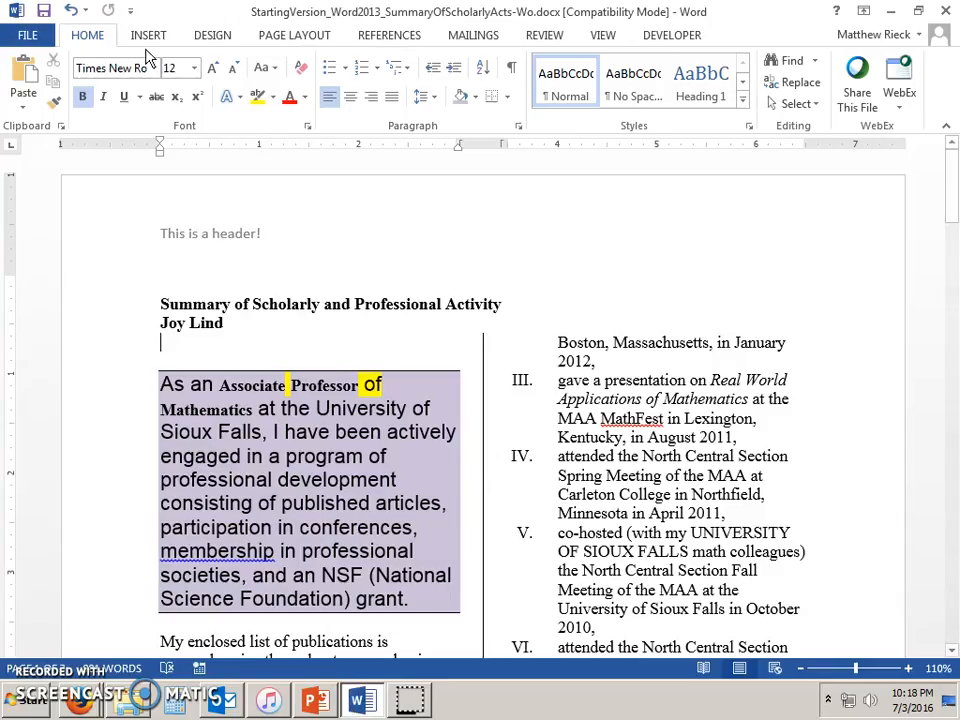
Try center, right and justified alignment on the blank line above the first paragraph
{"action": "left_click", "coordinate": [350, 96]}
{"action": "left_click", "coordinate": [378, 99]}
{"action": "left_click", "coordinate": [391, 99]}
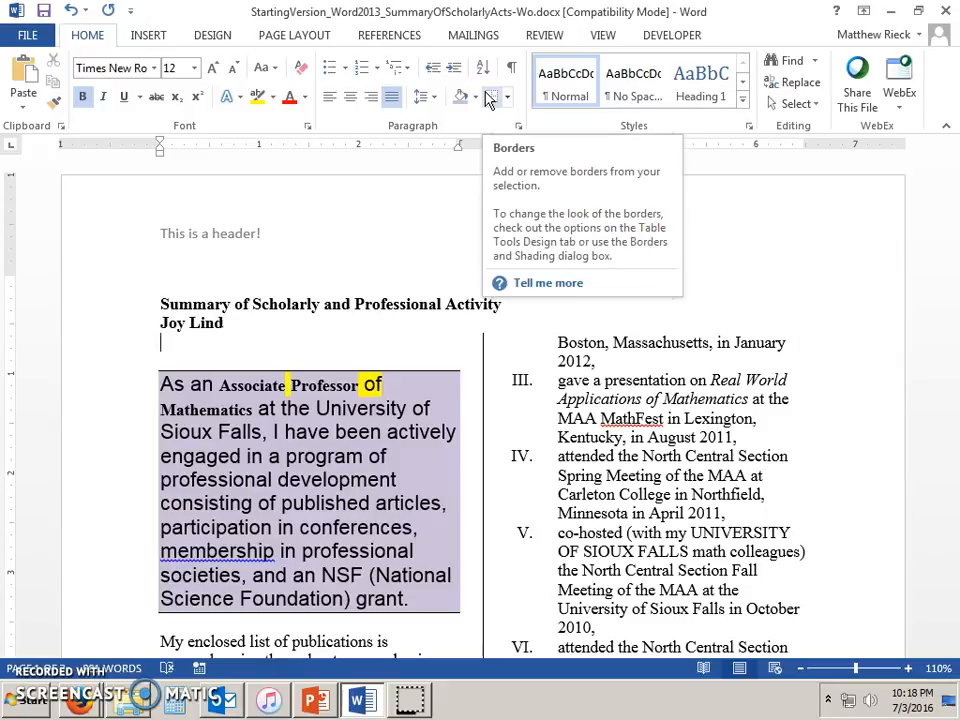
Justify all of the text in the Summary document
{"action": "key", "text": "ctrl+a"}
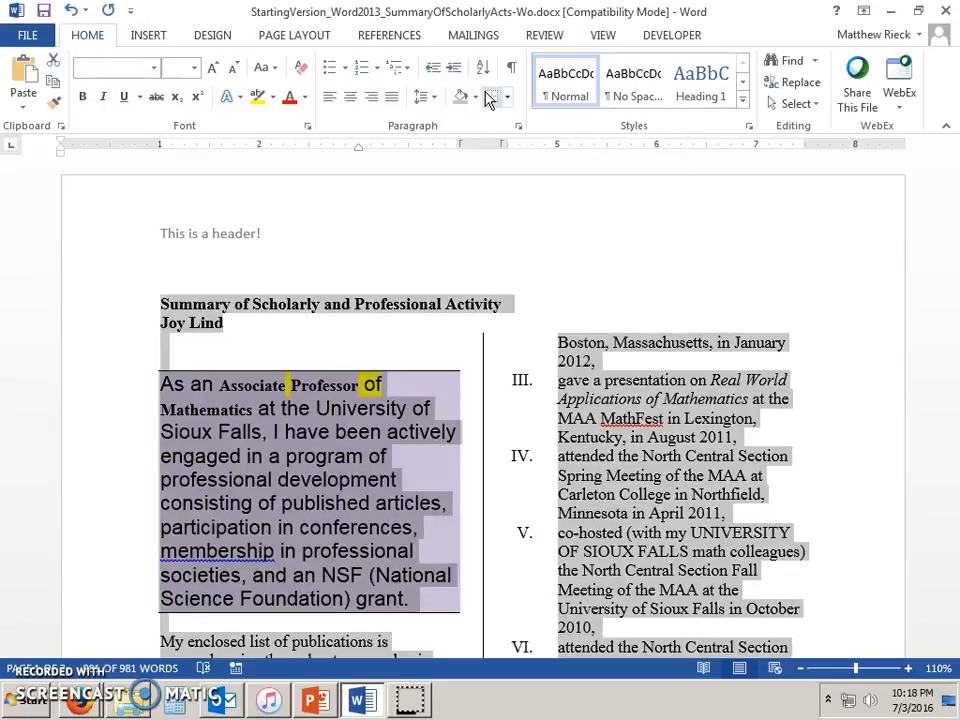
{"action": "left_click", "coordinate": [394, 100]}
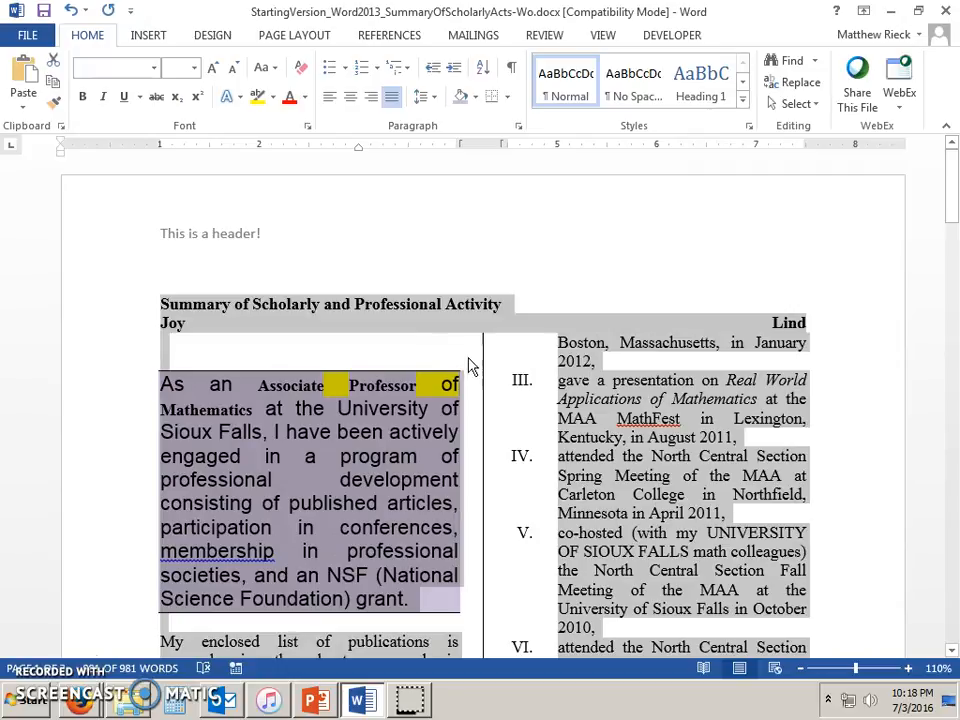
{"action": "left_click", "coordinate": [606, 378]}
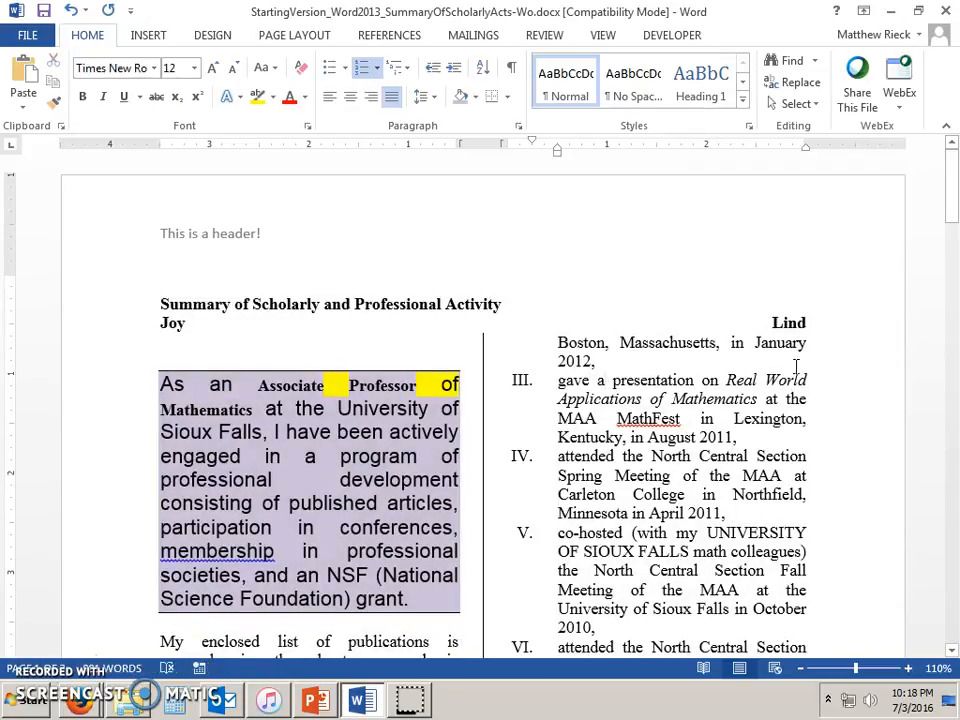
Center the two title lines at the start of the document and look over the justified text on the following pages
{"action": "left_click_drag", "start_coordinate": [803, 323], "coordinate": [135, 281]}
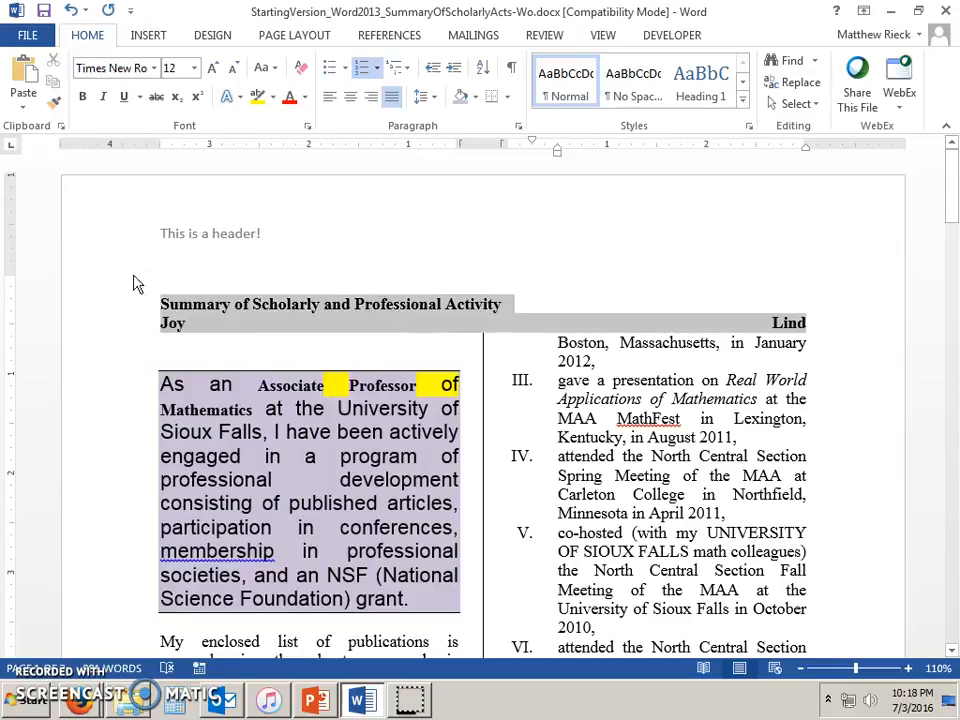
{"action": "left_click", "coordinate": [350, 97]}
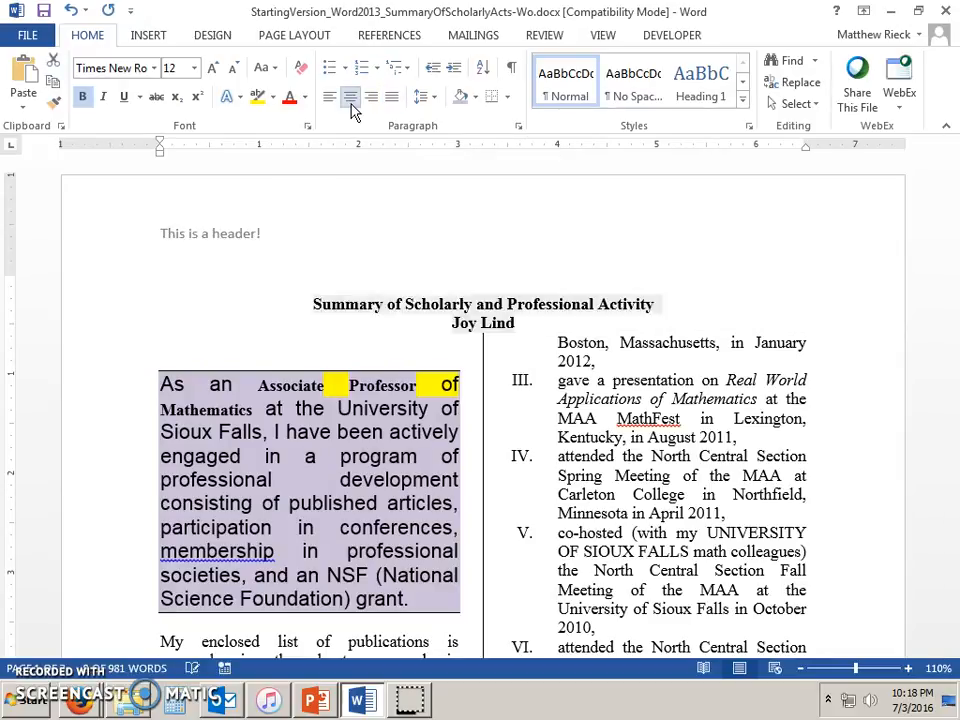
{"action": "left_click", "coordinate": [647, 381]}
{"action": "scroll", "coordinate": [608, 411], "scroll_direction": "down", "scroll_amount": 10}
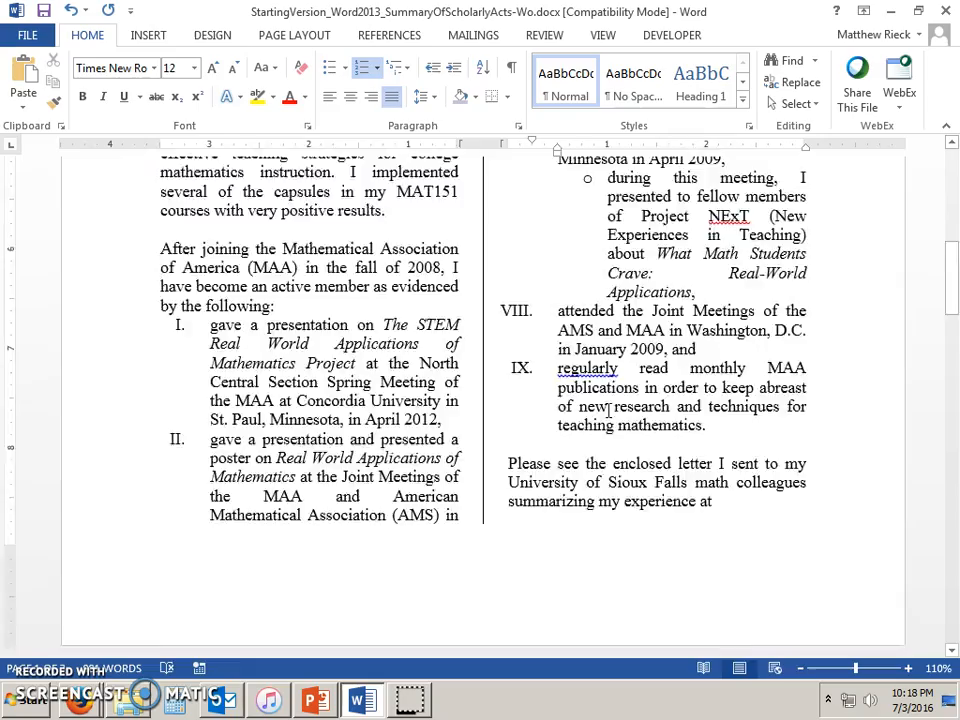
{"action": "scroll", "coordinate": [608, 411], "scroll_direction": "down", "scroll_amount": 15}
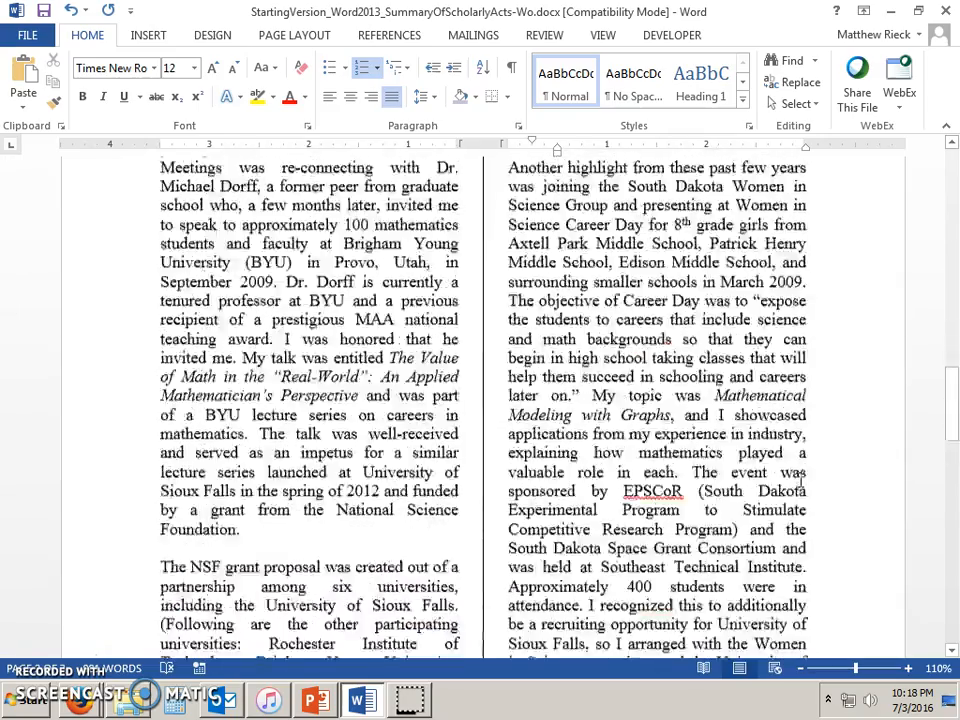
{"action": "scroll", "coordinate": [800, 478], "scroll_direction": "up", "scroll_amount": 15}
Switch to PowerPoint, advance to the Margins & Indents slide, and return to the first page of the Summary document in Word
{"action": "right_click", "coordinate": [336, 700]}
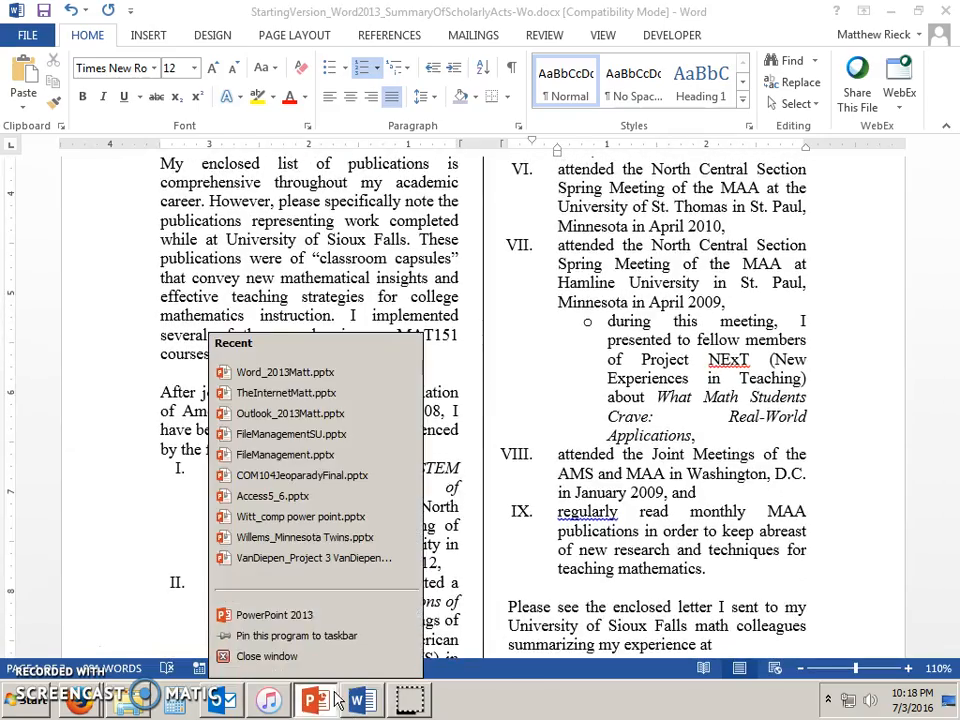
{"action": "left_click", "coordinate": [306, 705]}
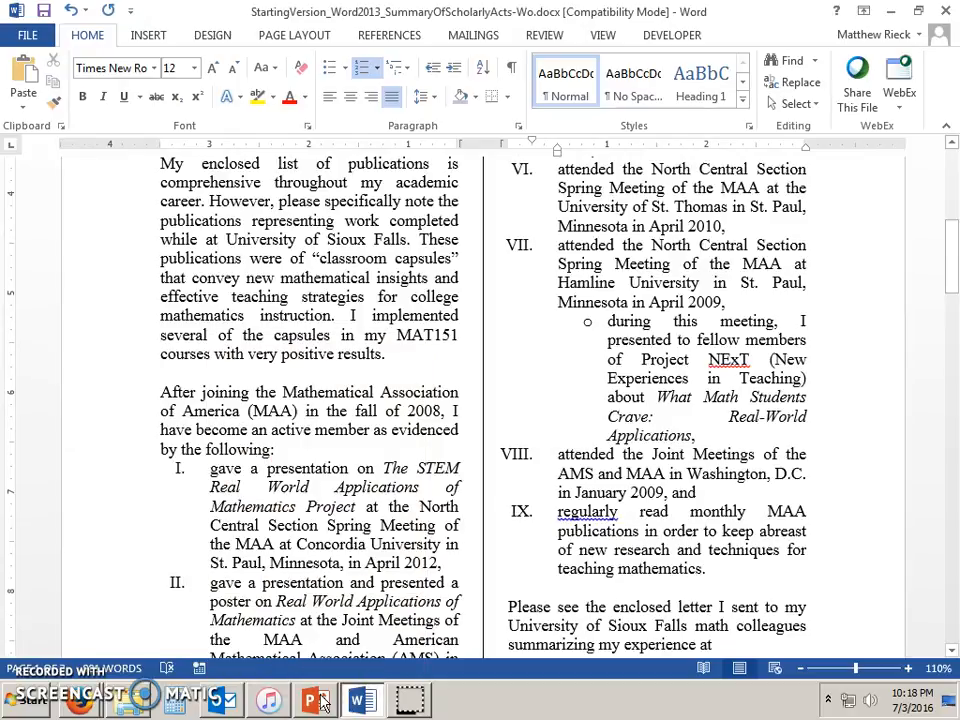
{"action": "left_click", "coordinate": [316, 702]}
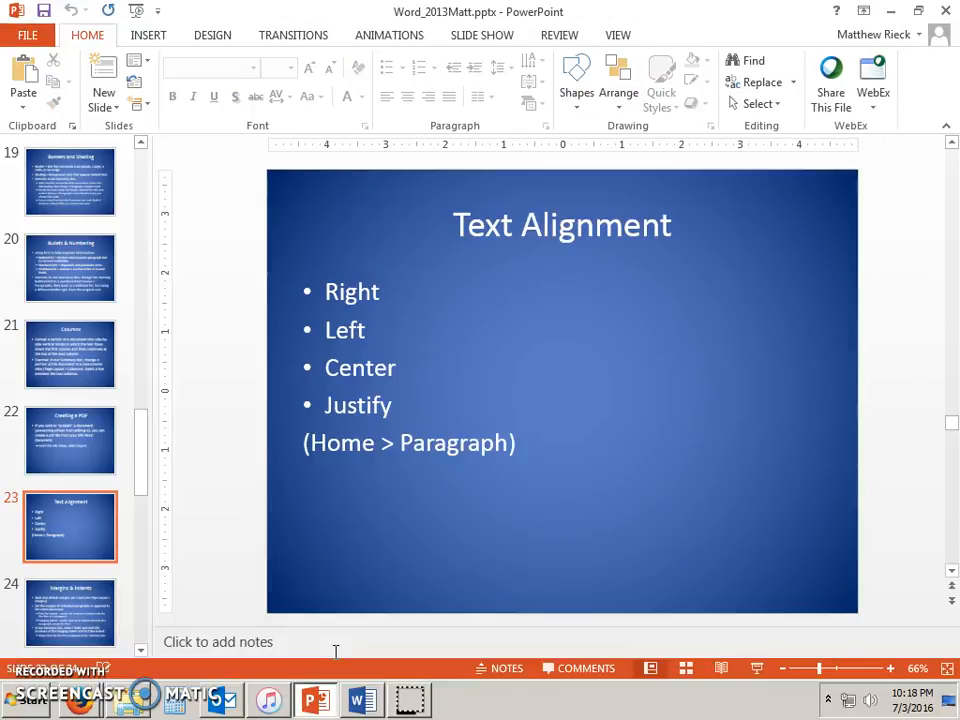
{"action": "key", "text": "Down"}
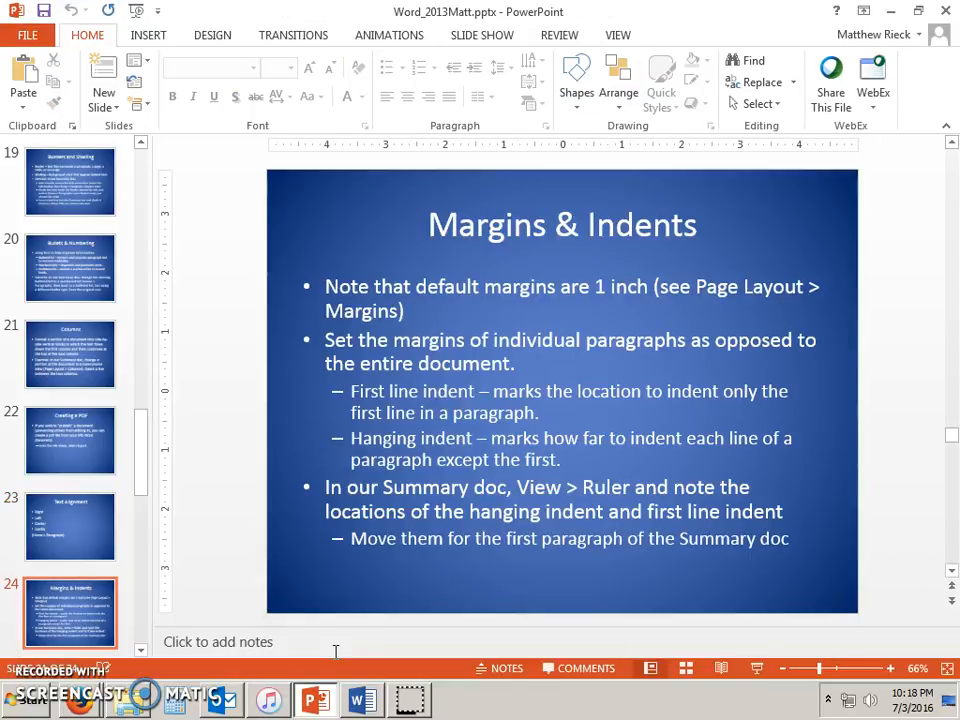
{"action": "left_click", "coordinate": [355, 700]}
{"action": "scroll", "coordinate": [428, 398], "scroll_direction": "up", "scroll_amount": 5}
{"action": "scroll", "coordinate": [428, 398], "scroll_direction": "up", "scroll_amount": 3}
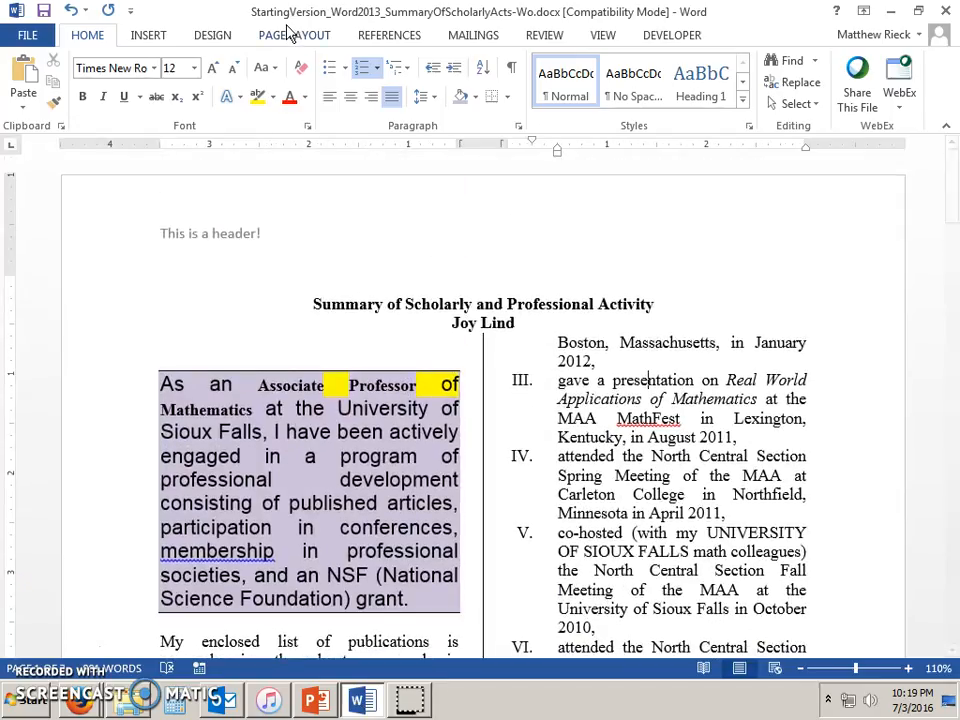
Open the custom margin settings for the current section, examine them, and accept them as they are
{"action": "left_click", "coordinate": [292, 35]}
{"action": "left_click", "coordinate": [18, 100]}
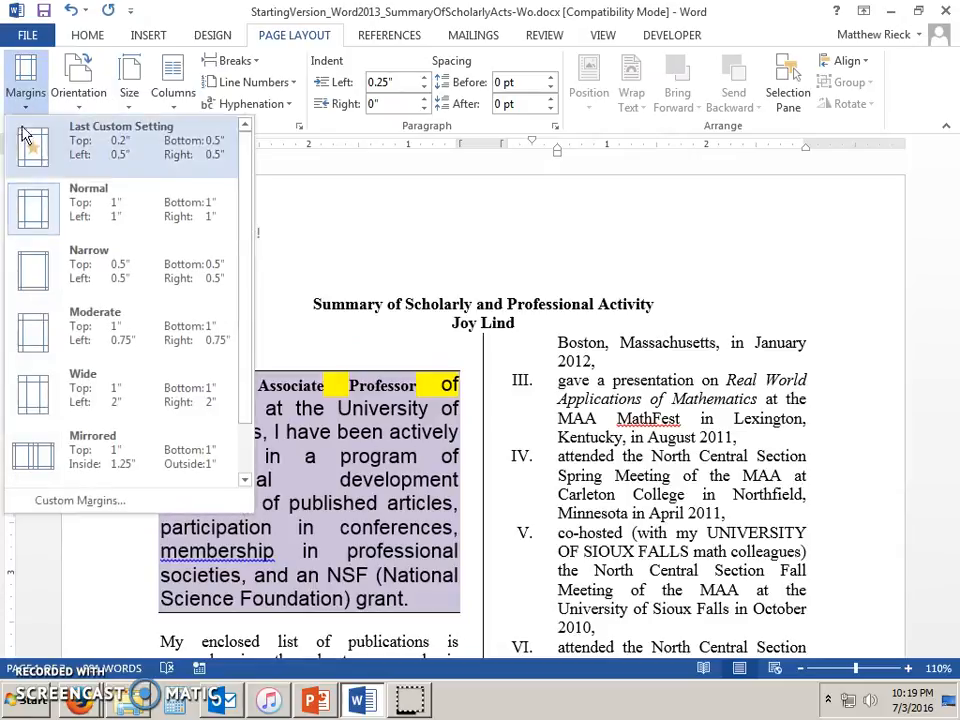
{"action": "left_click", "coordinate": [120, 503]}
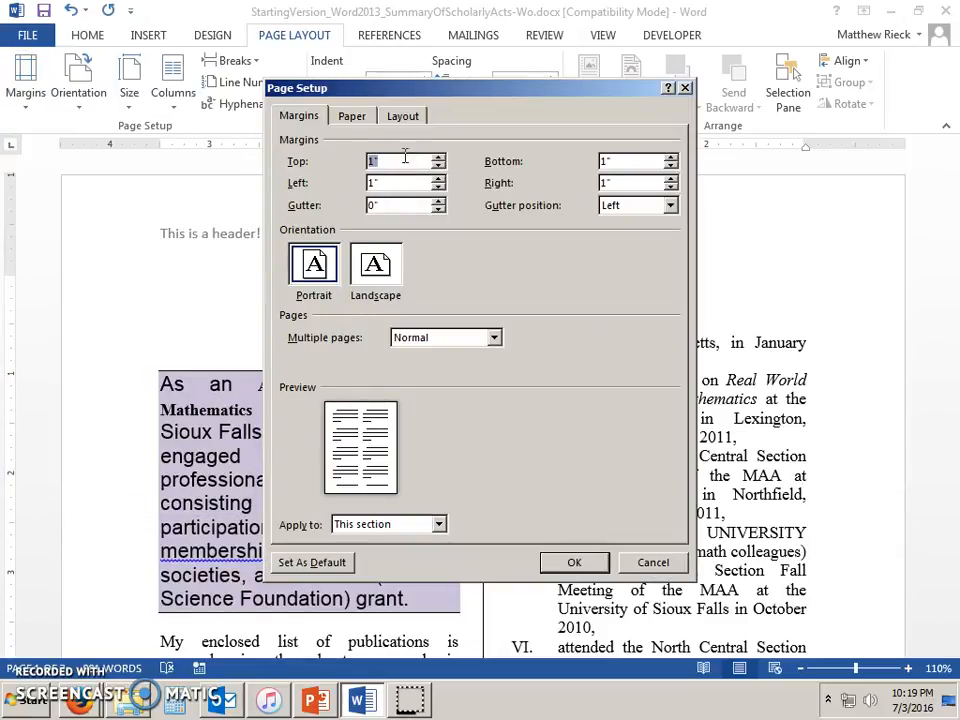
{"action": "left_click", "coordinate": [574, 563]}
Apply the Narrow 0.5-inch margin preset to the two-column section and look over the reflowed pages
{"action": "left_click", "coordinate": [25, 80]}
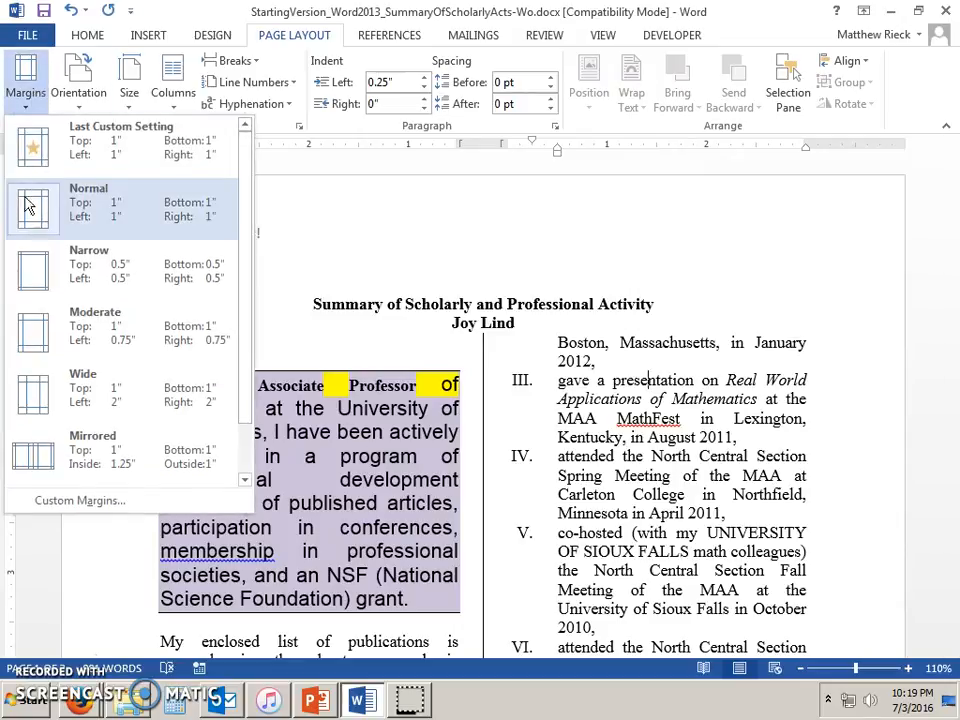
{"action": "left_click", "coordinate": [30, 268]}
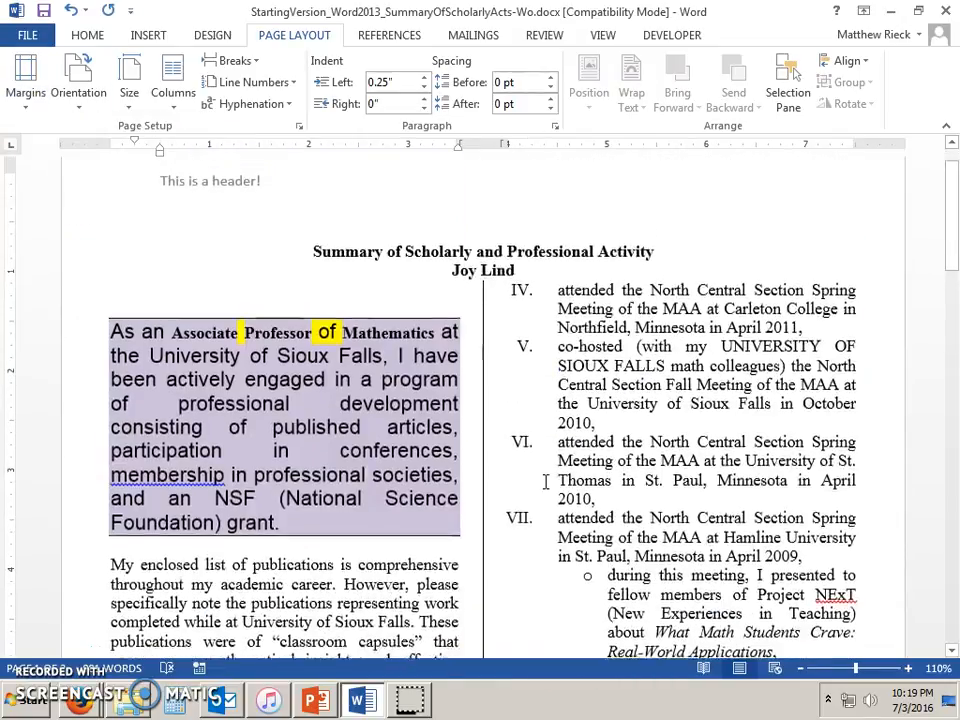
{"action": "scroll", "coordinate": [546, 500], "scroll_direction": "down", "scroll_amount": 12}
{"action": "scroll", "coordinate": [546, 517], "scroll_direction": "up", "scroll_amount": 12}
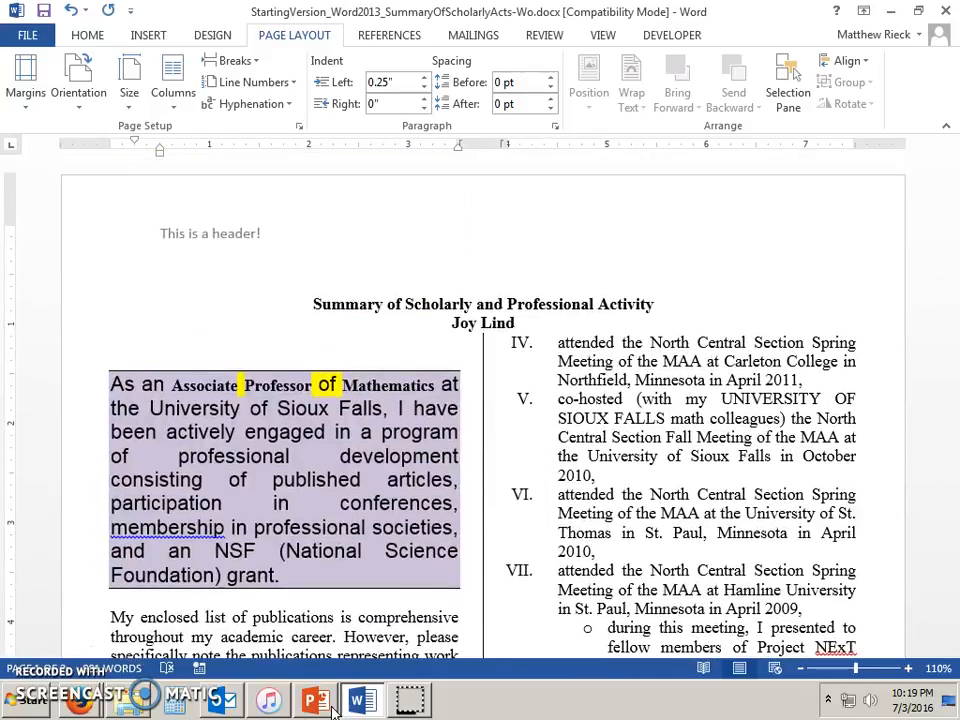
Review the first line and hanging indent definitions on the PowerPoint slide and return to the Summary document in Word
{"action": "left_click", "coordinate": [331, 705]}
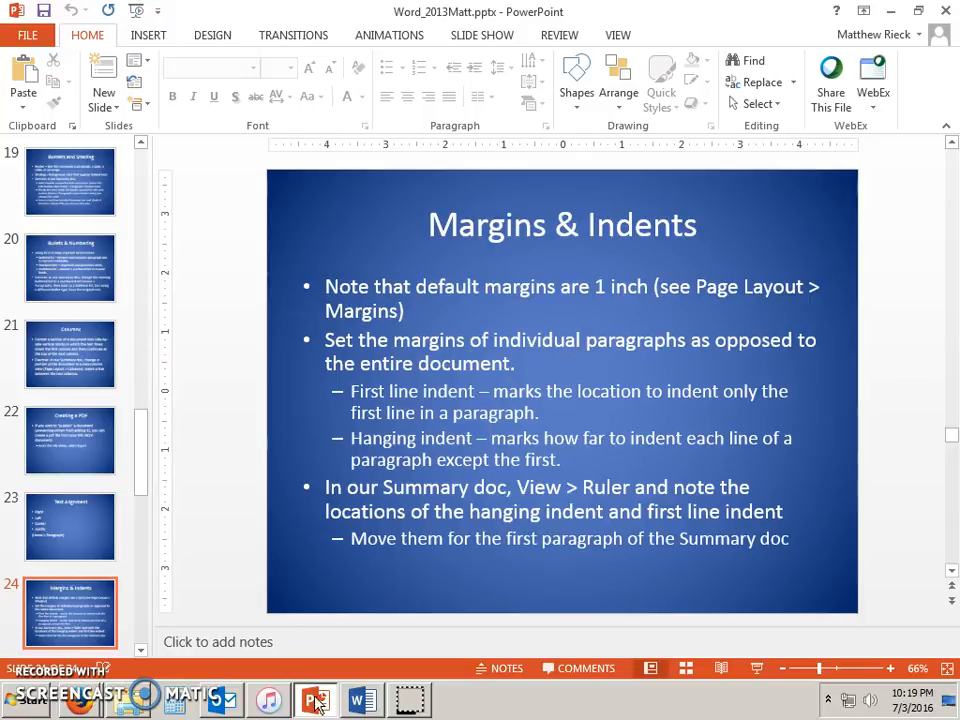
{"action": "mouse_move", "coordinate": [362, 705]}
{"action": "mouse_move", "coordinate": [316, 710]}
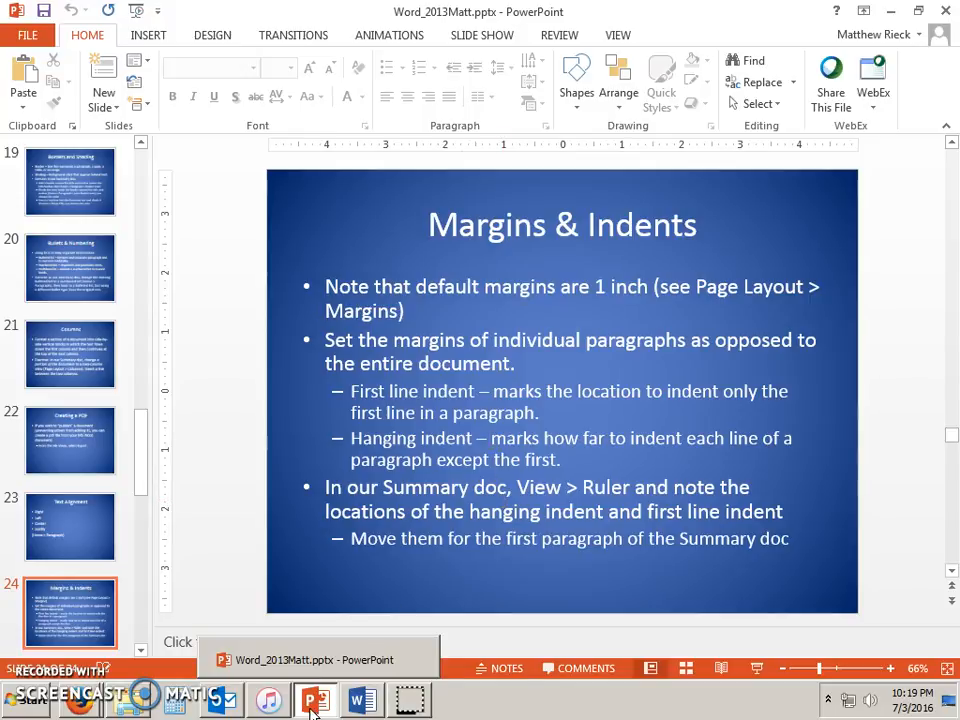
{"action": "left_click", "coordinate": [361, 700]}
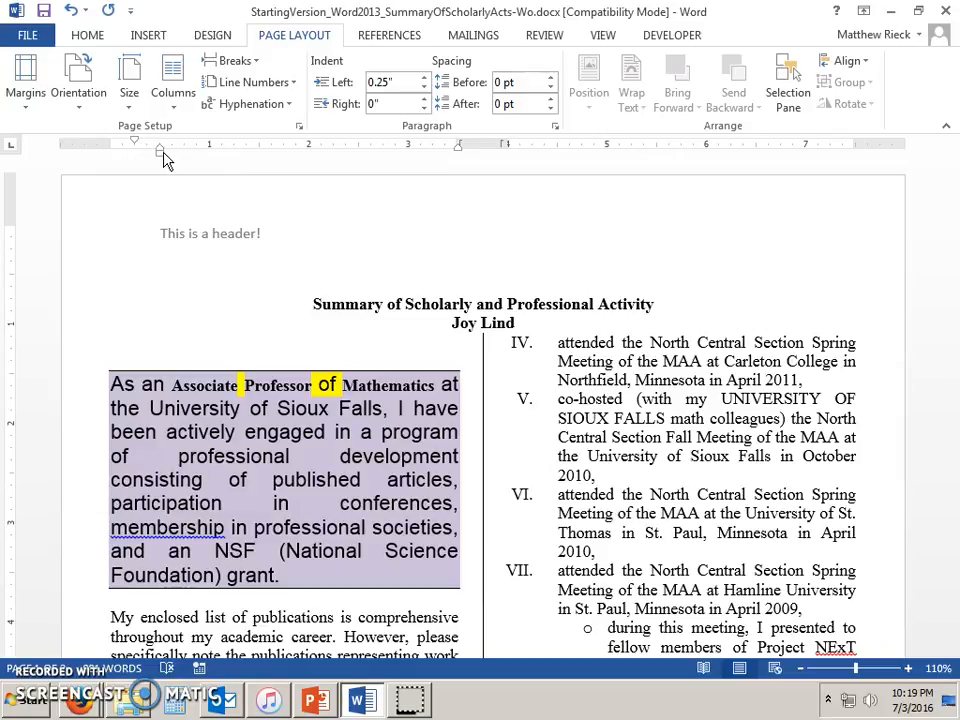
Indent the shaded first paragraph with the ruler markers, its first line at 0.5 inch and its hanging lines at 1 inch
{"action": "mouse_move", "coordinate": [160, 149]}
{"action": "left_mouse_down"}
{"action": "mouse_move", "coordinate": [110, 149]}
{"action": "mouse_move", "coordinate": [209, 156]}
{"action": "left_mouse_up"}
{"action": "left_click_drag", "start_coordinate": [110, 143], "coordinate": [162, 143]}
{"action": "left_click_drag", "start_coordinate": [158, 137], "coordinate": [159, 137]}
{"action": "scroll", "coordinate": [350, 500], "scroll_direction": "down", "scroll_amount": 3}
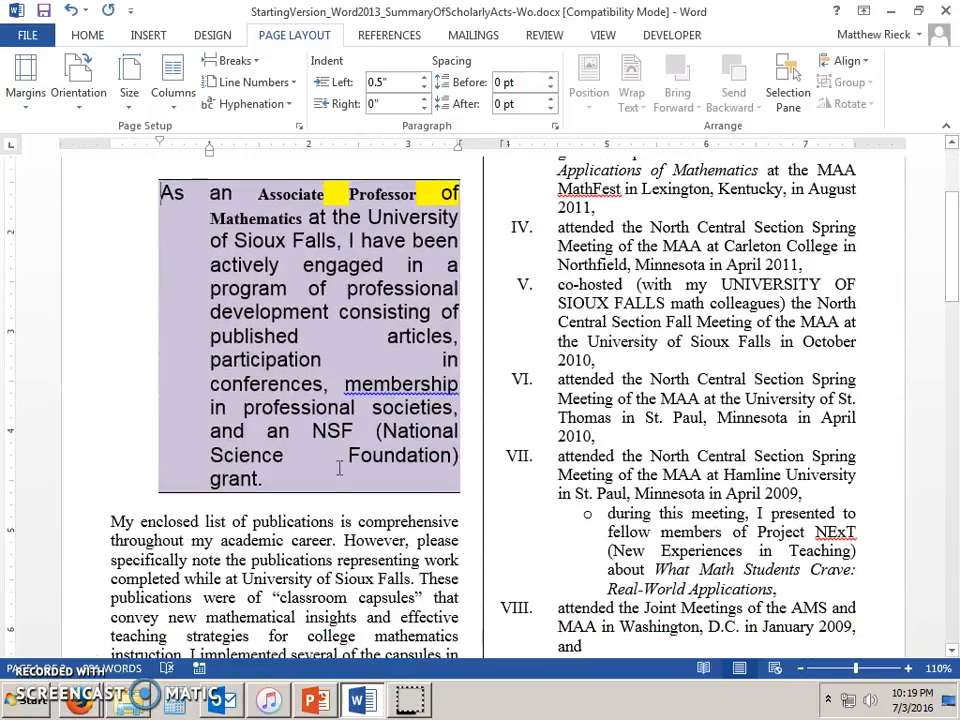
{"action": "key", "text": "ctrl+z"}
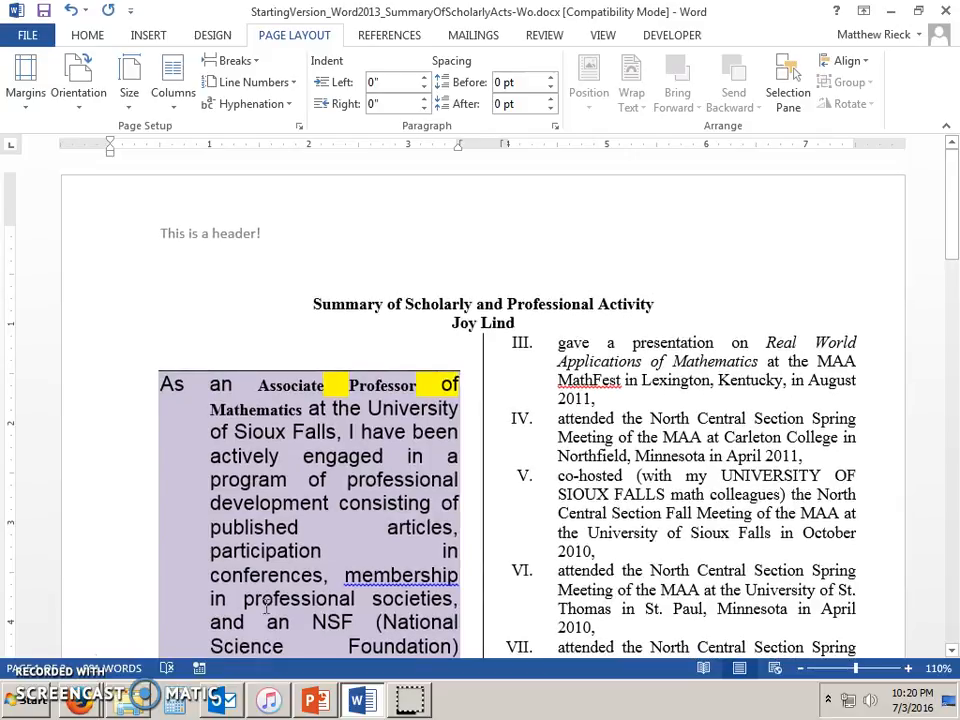
Recheck the Margins & Indents slide in PowerPoint, return to Word, and turn the ruler off and back on
{"action": "left_click", "coordinate": [315, 700]}
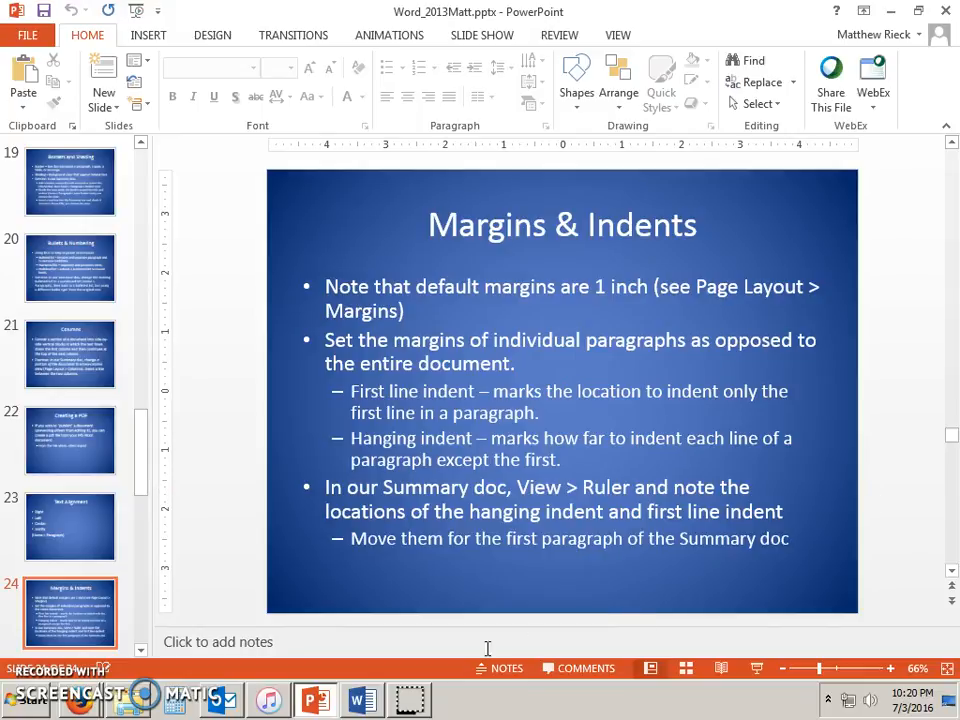
{"action": "left_click", "coordinate": [362, 700]}
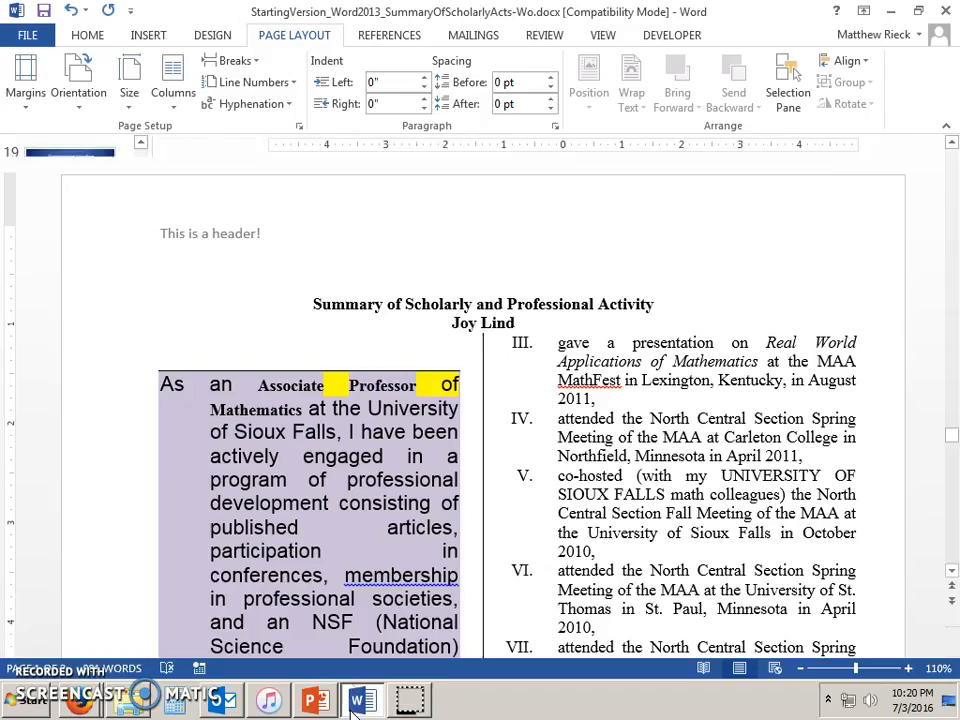
{"action": "left_click", "coordinate": [603, 35]}
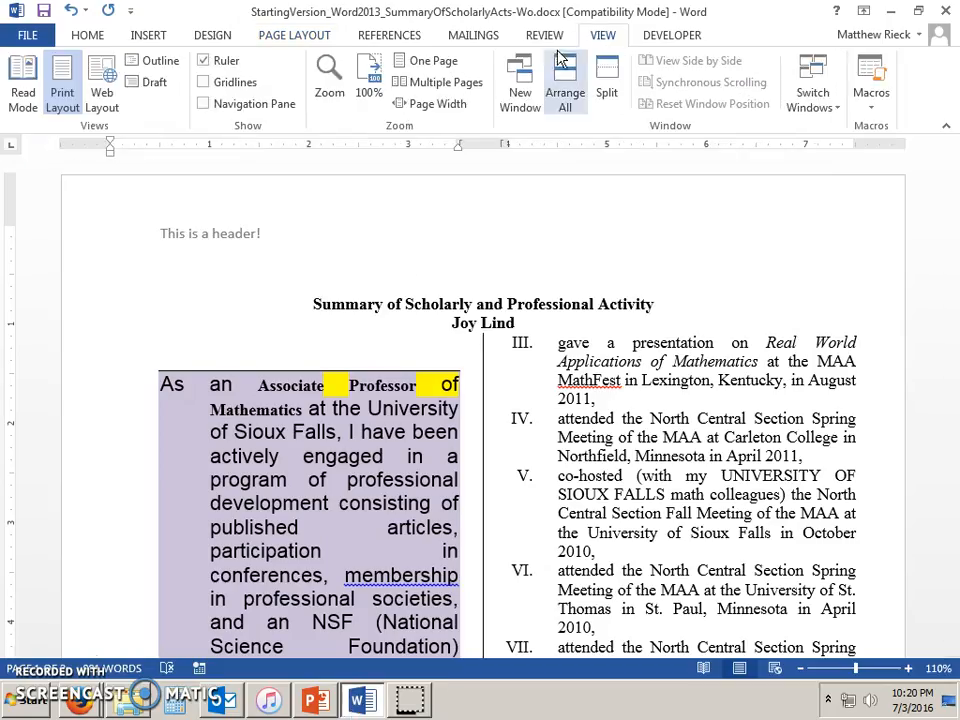
{"action": "left_click", "coordinate": [197, 61]}
{"action": "left_click", "coordinate": [197, 61]}
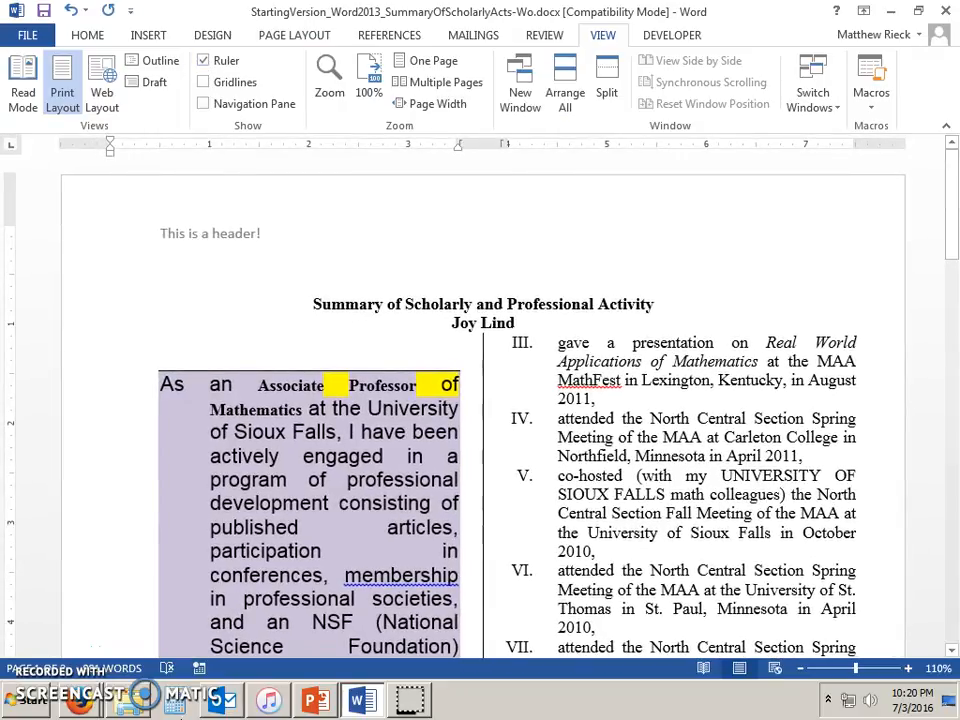
Switch to PowerPoint and advance the lesson to the Tabs slide
{"action": "key", "text": "alt+Tab"}
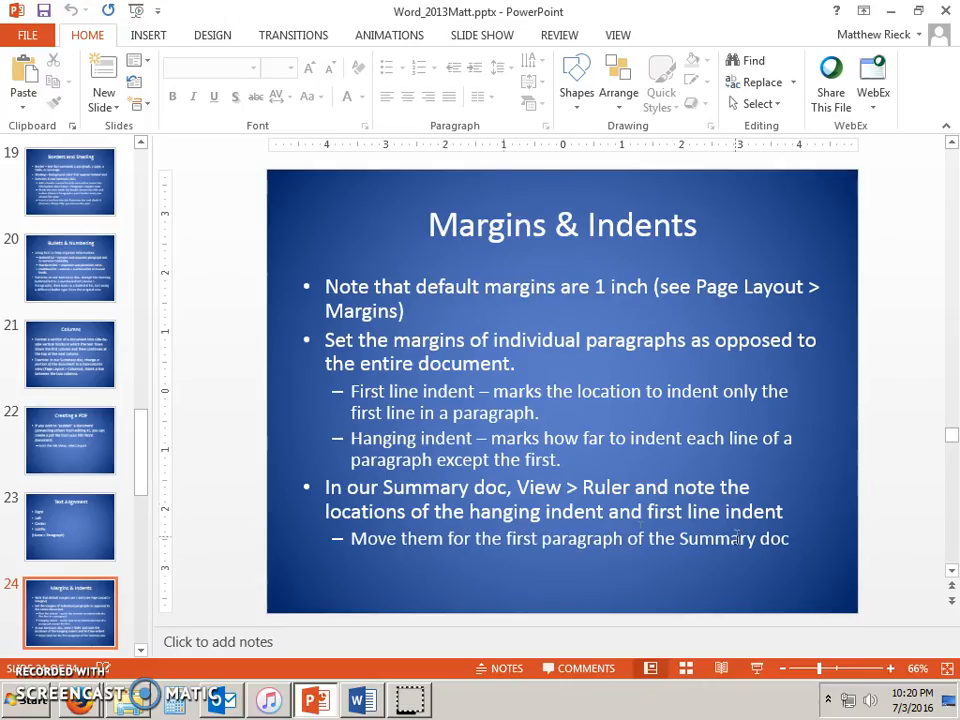
{"action": "scroll", "coordinate": [816, 448], "scroll_direction": "down", "scroll_amount": 1}
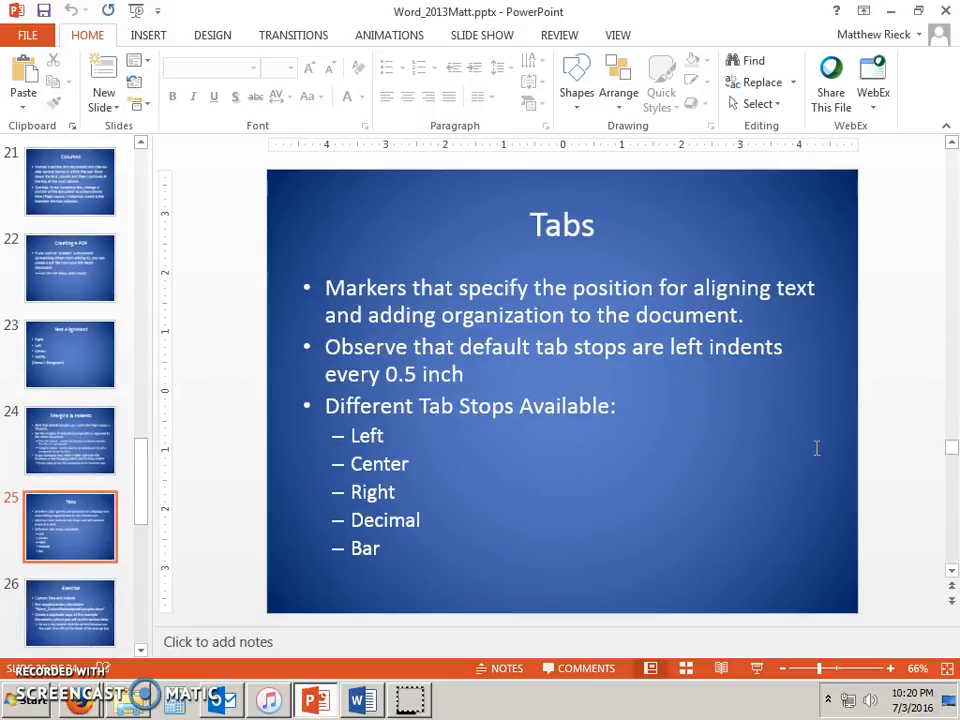